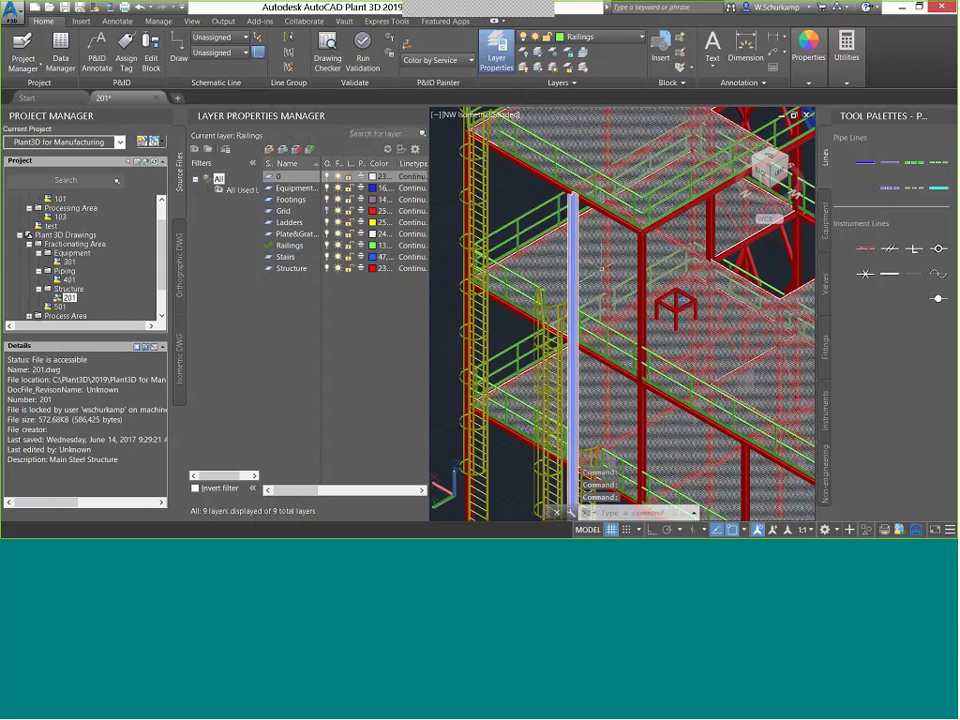
Close the layer properties palette and inspect the steel structure's stairs, railings and footings from several angles.
scroll(675, 275, "up", 5)
middle_click_drag(560, 128, 634, 270)
scroll(512, 215, "down", 4)
middle_click_drag(513, 203, 546, 262, "shift")
scroll(560, 455, "up", 3)
middle_click_drag(562, 460, 579, 358)
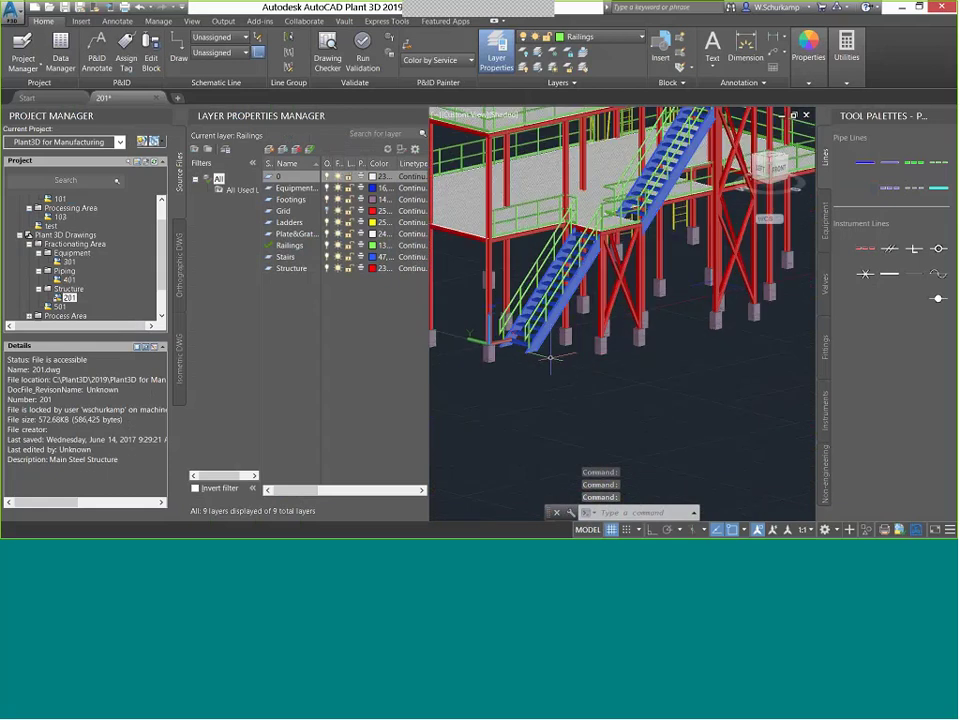
double_click(196, 118)
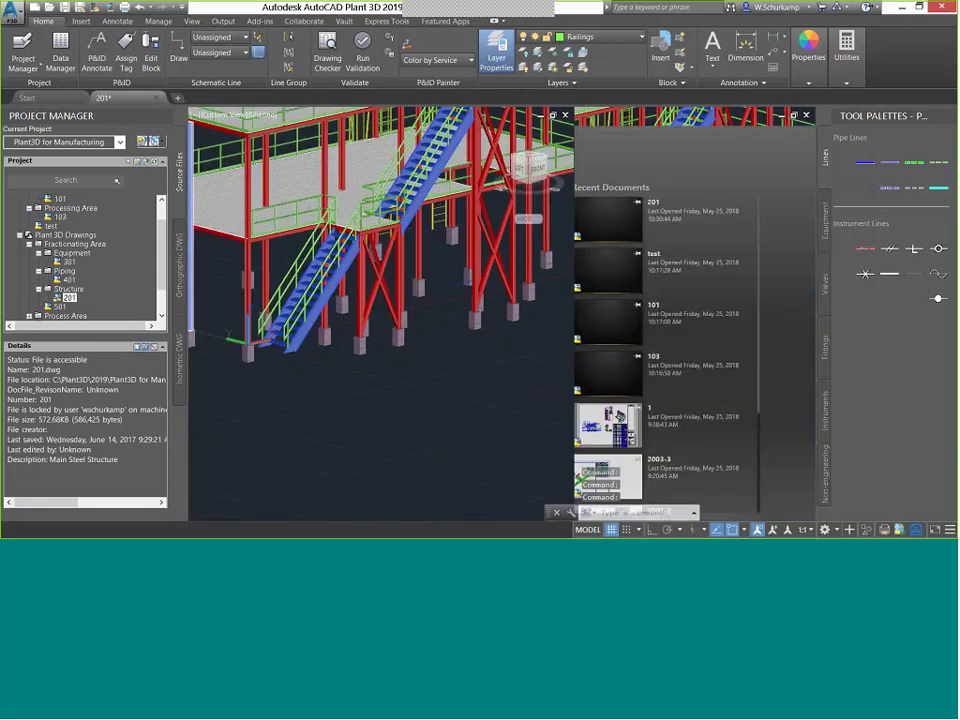
scroll(491, 360, "down", 5)
middle_click_drag(491, 360, 182, 314, "shift")
scroll(529, 319, "up", 5)
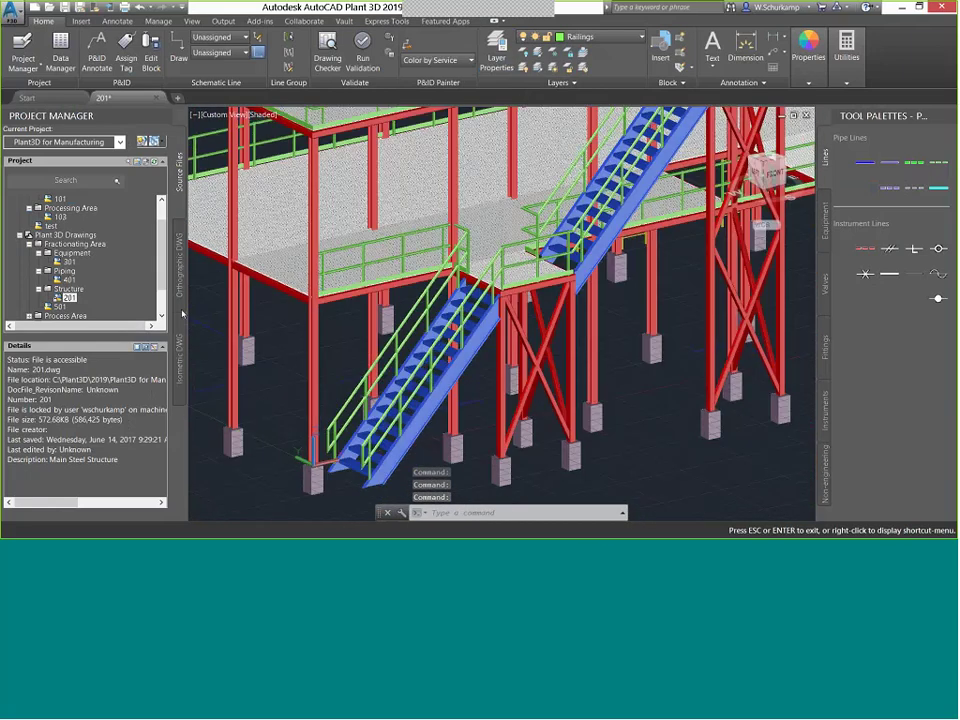
scroll(530, 360, "down", 5)
Open drawing 202 from the Process Area's Structure folder and inspect its platform and separate stair section.
left_click_drag(161, 280, 161, 302)
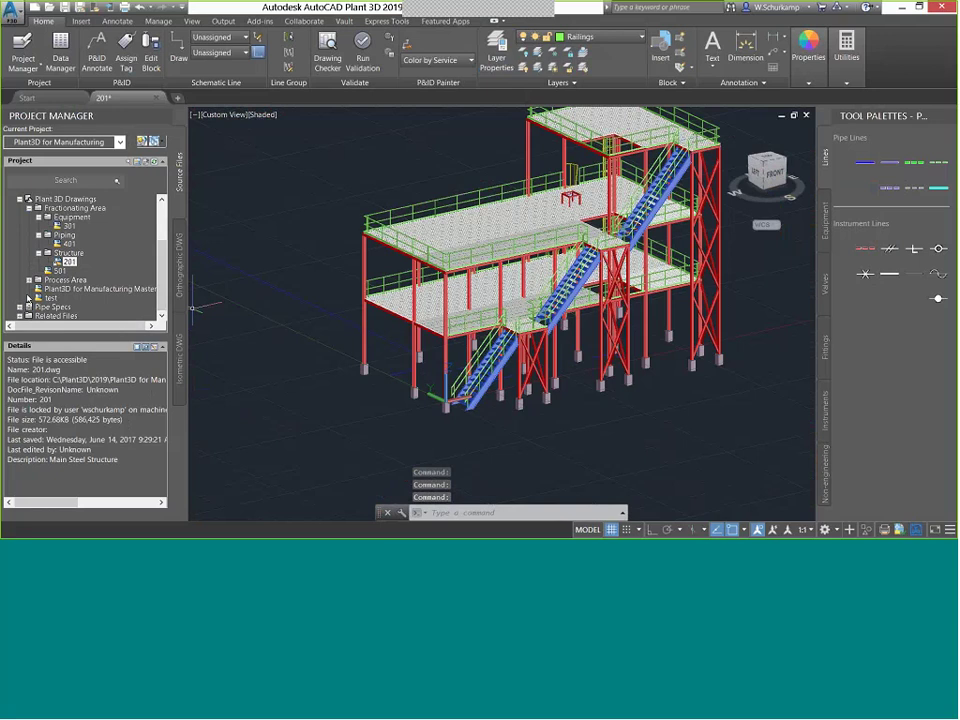
left_click(29, 280)
left_click(64, 307)
double_click(64, 314)
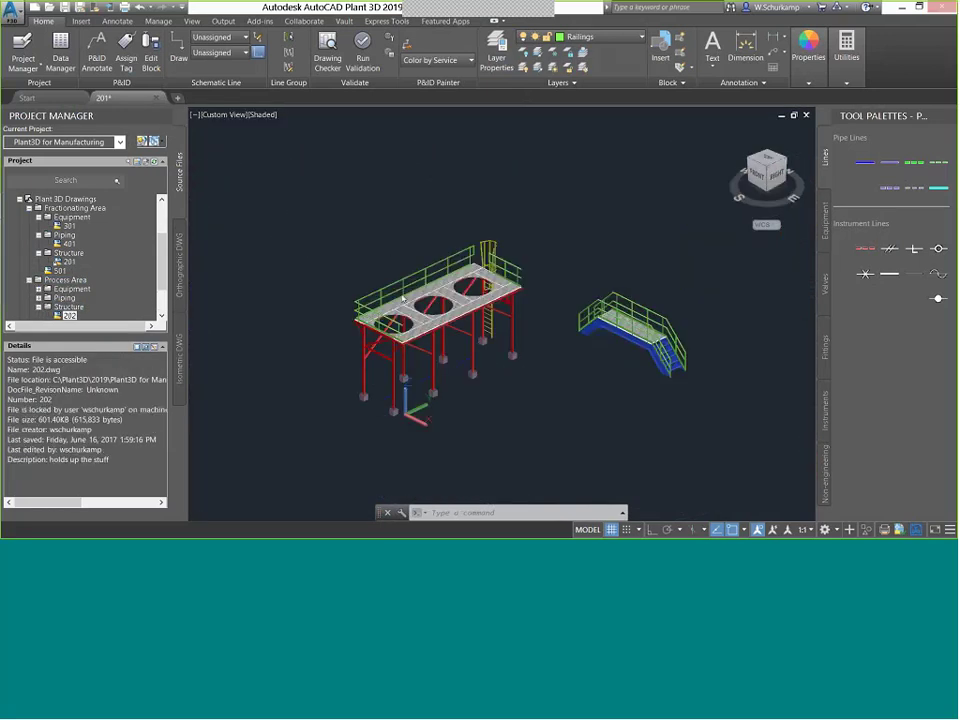
scroll(485, 391, "up", 5)
middle_click_drag(690, 258, 426, 313)
middle_click_drag(628, 282, 700, 269)
scroll(700, 269, "down", 2)
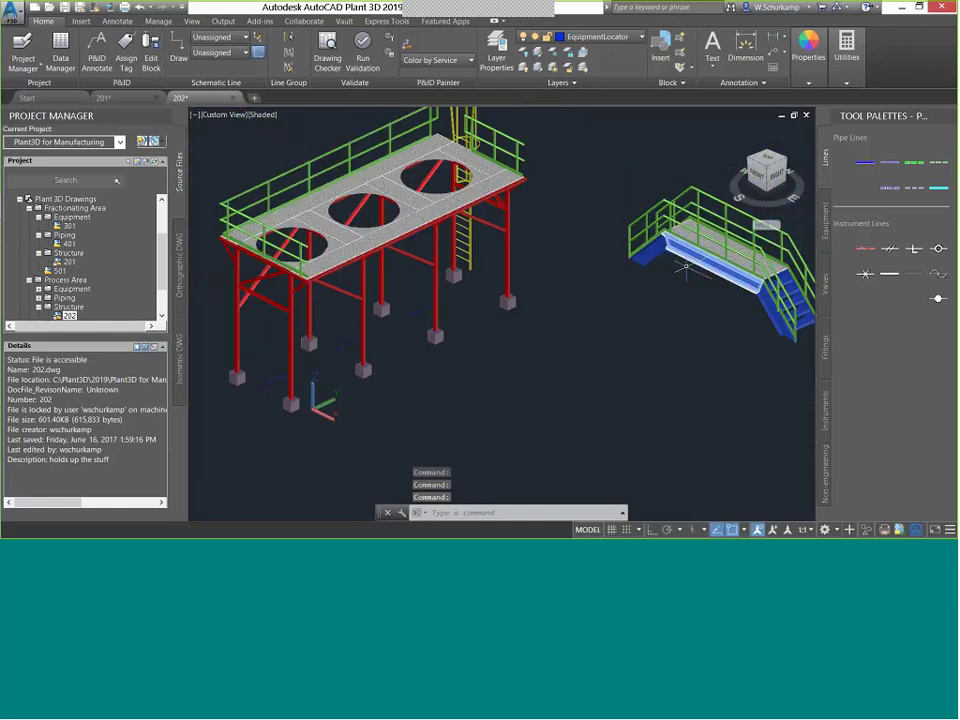
scroll(435, 318, "up", 4)
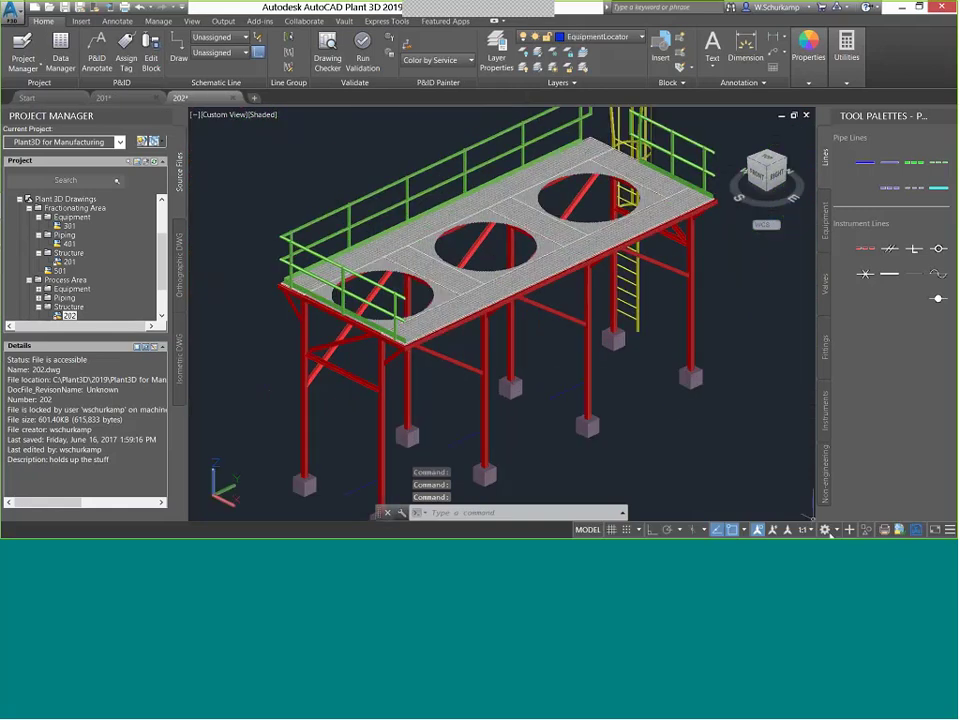
Switch to the 3D Piping workspace and open the structural member settings.
left_click(825, 529)
left_click(852, 331)
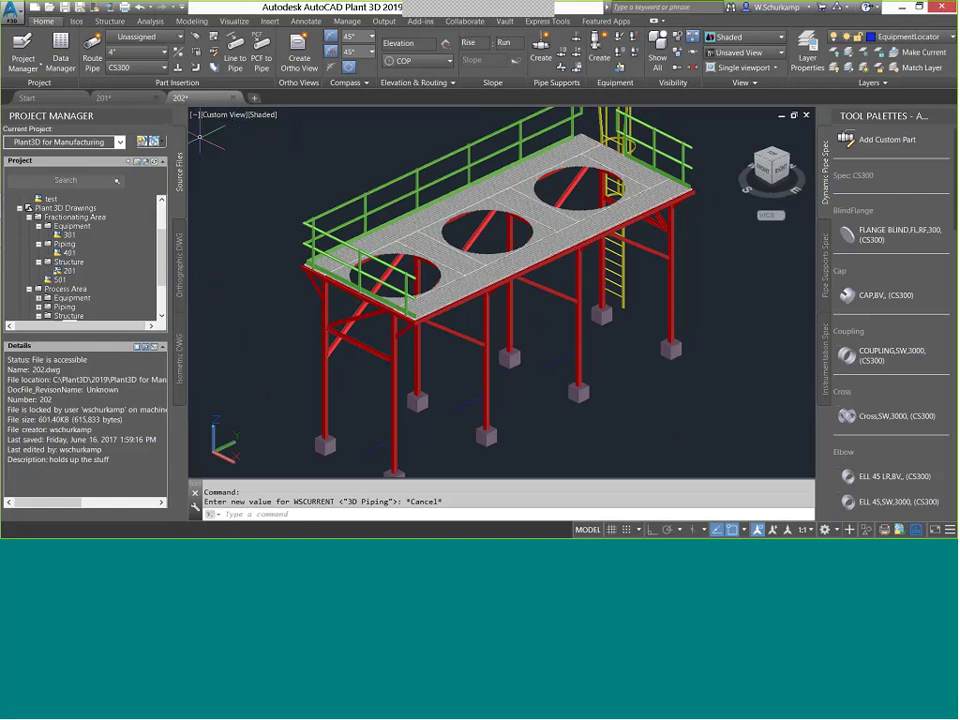
left_click(110, 21)
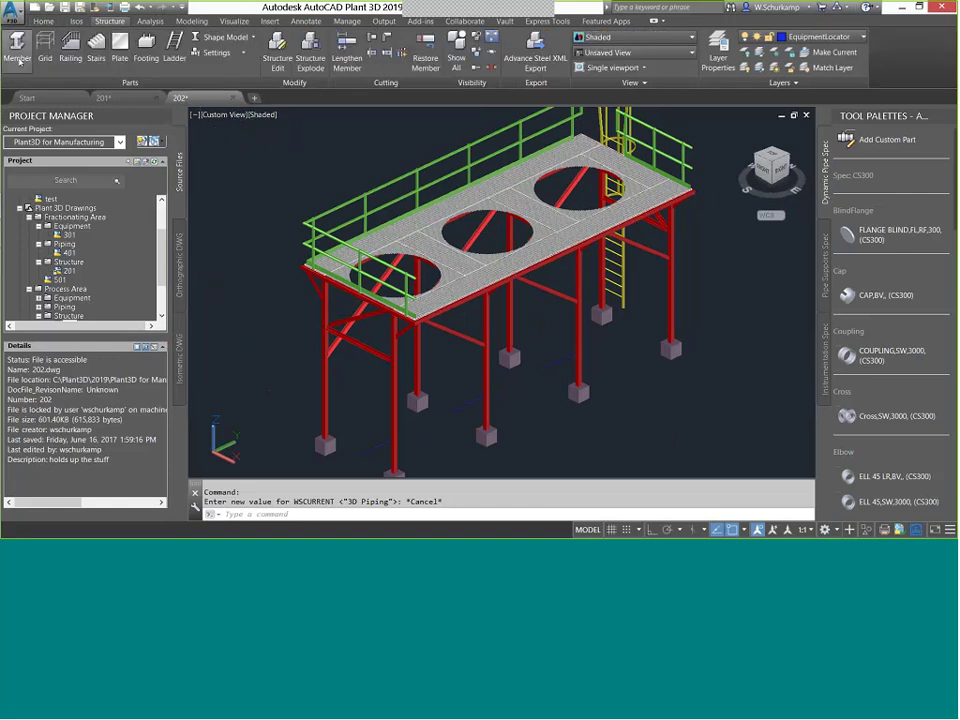
left_click(217, 53)
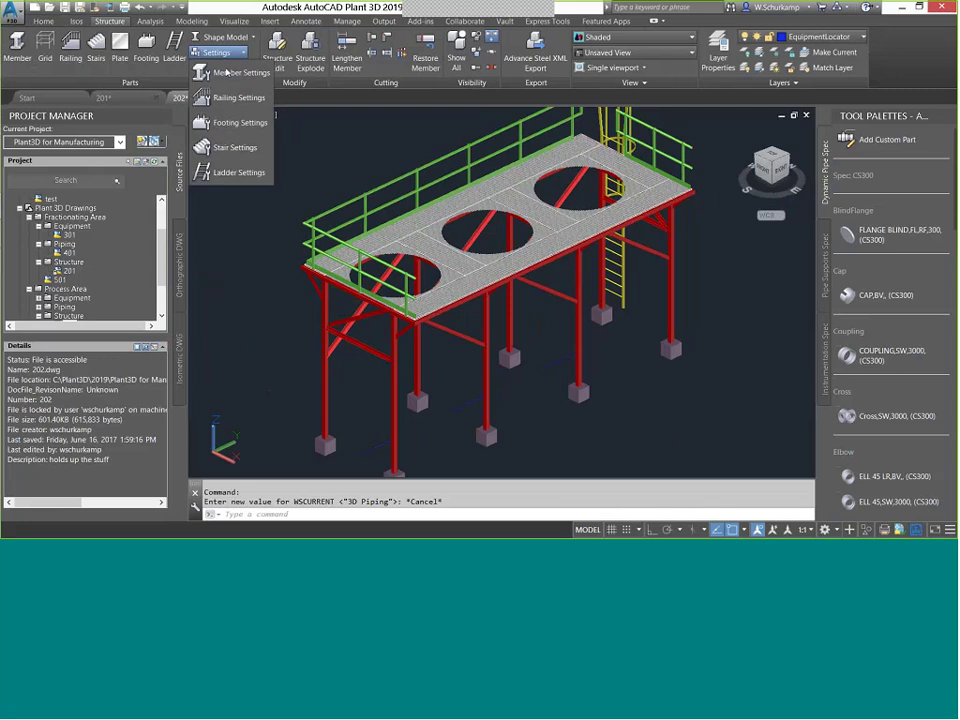
left_click(240, 125)
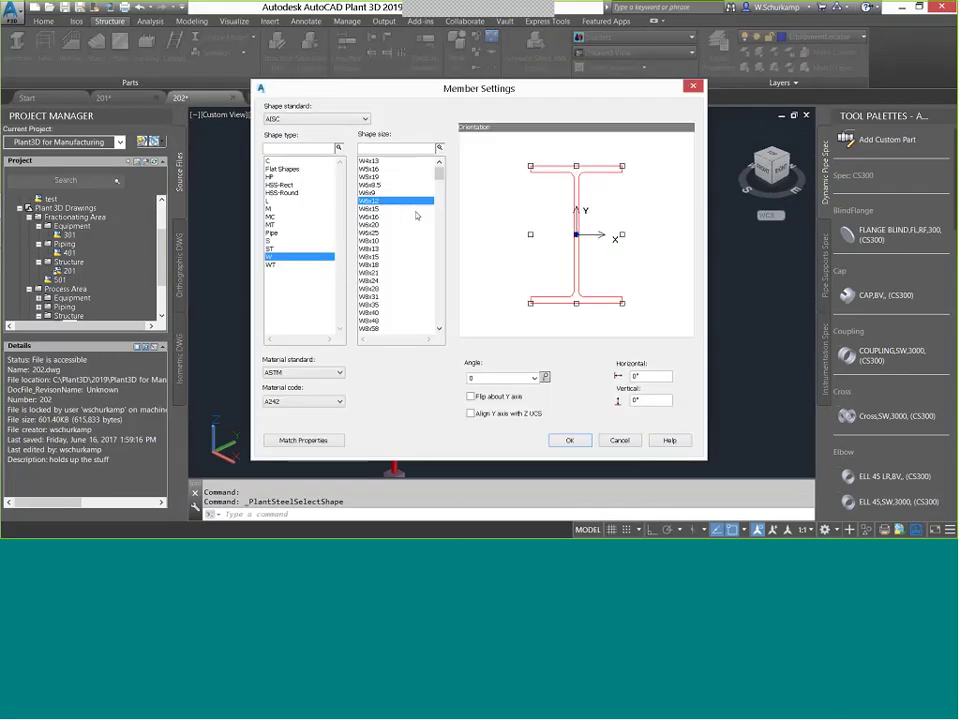
Browse the AISC and CISC shape standards and filter the AISC L shape sizes for 6x6.
left_click_drag(439, 175, 451, 278)
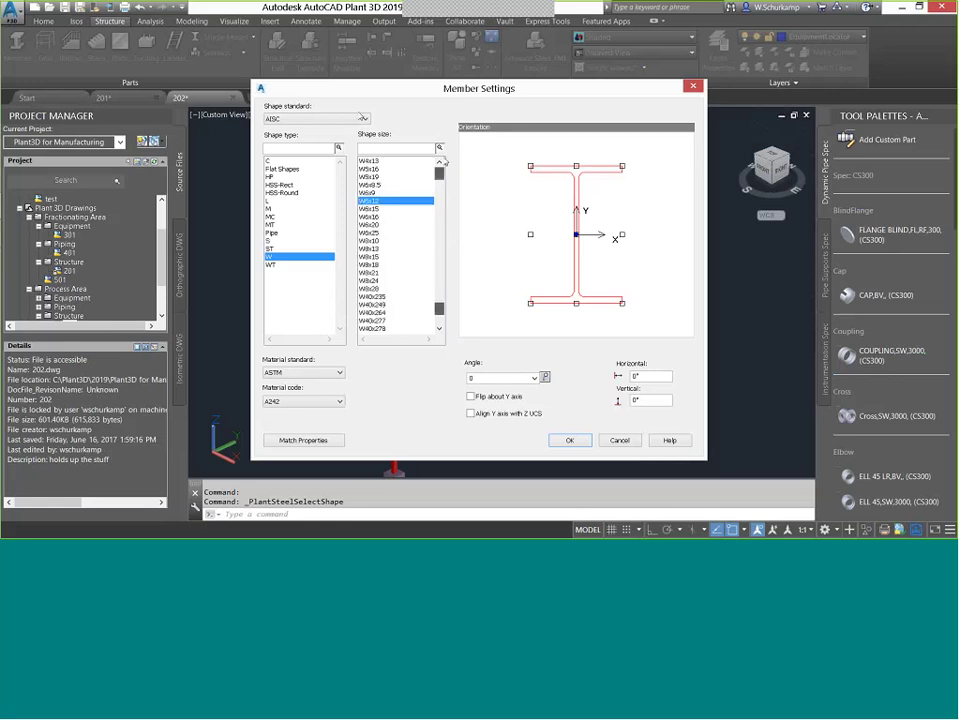
left_click(350, 119)
left_click(345, 137)
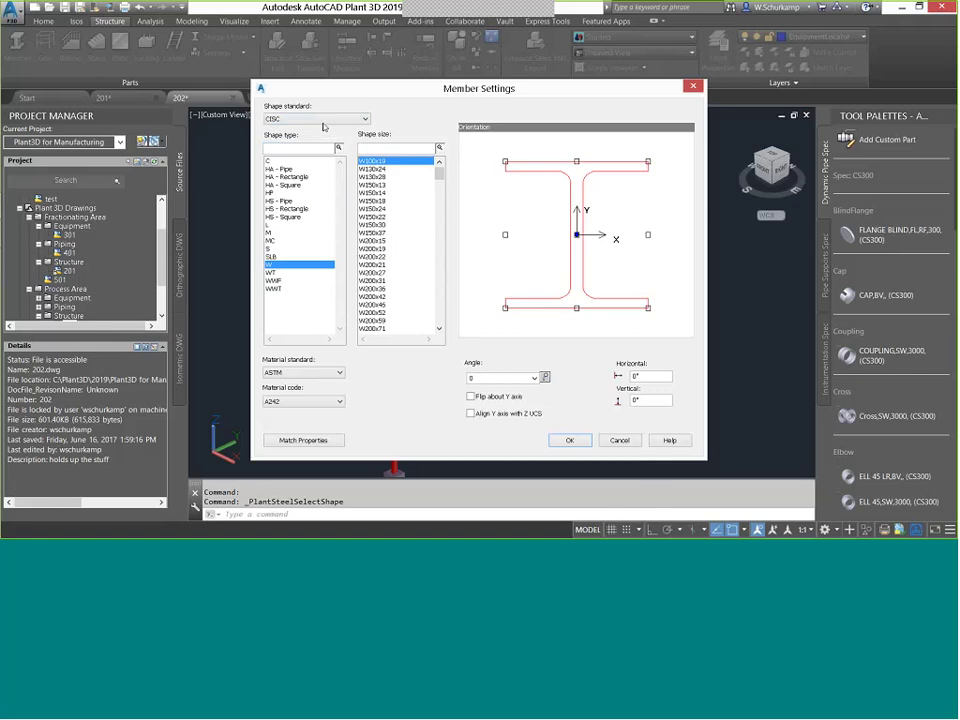
left_click(323, 119)
left_click(323, 128)
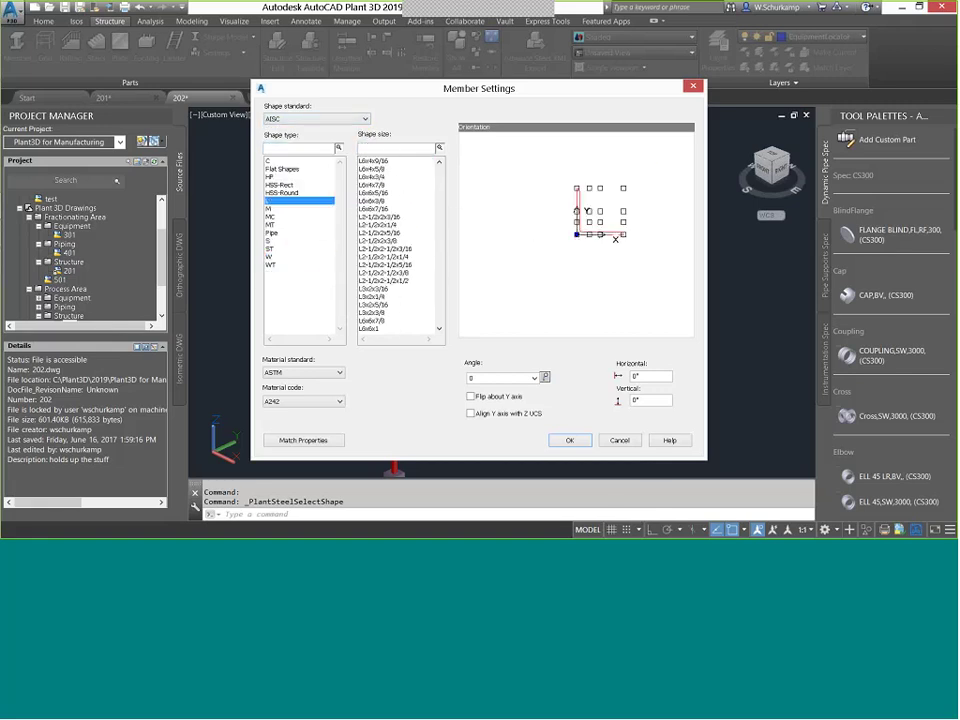
left_click(379, 149)
type("6")
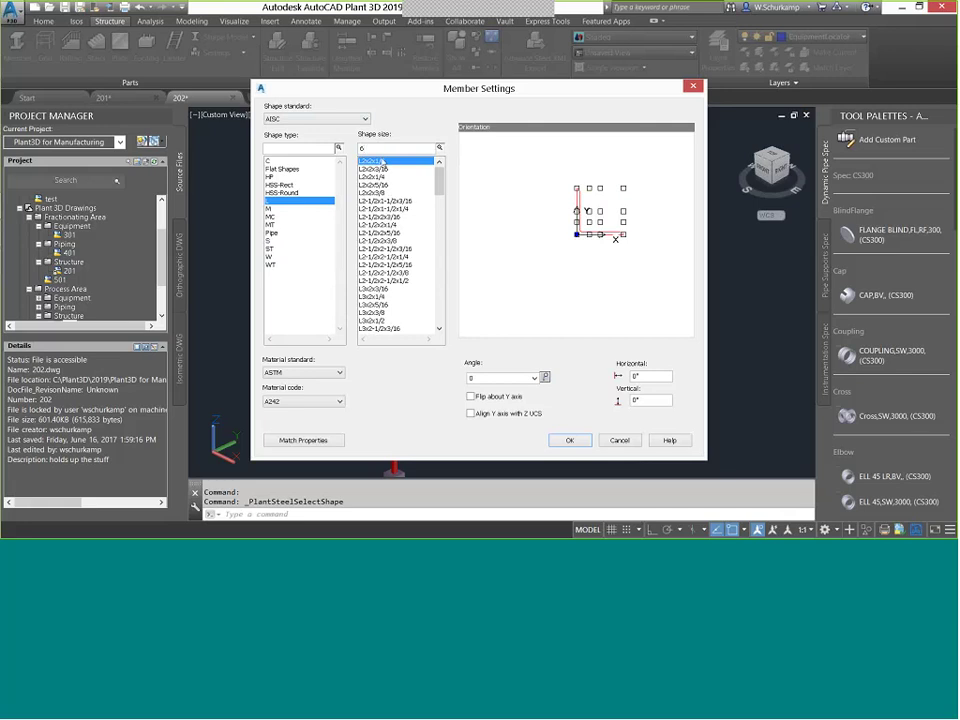
type("x6")
left_click(439, 148)
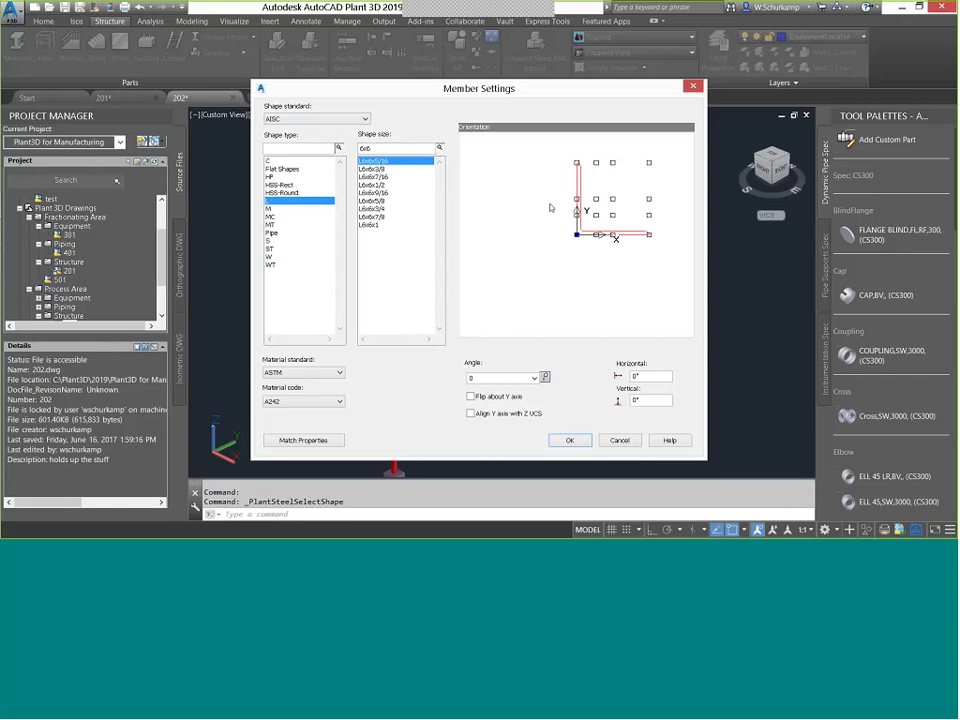
left_click(333, 440)
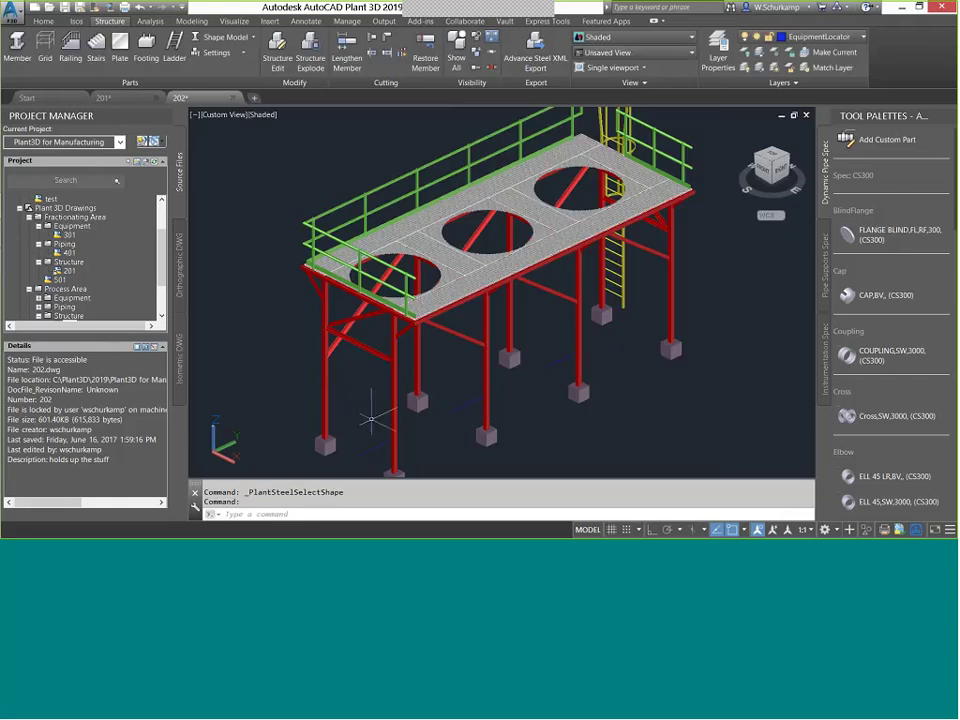
Turn on the Grid layer to show the existing platform's structural grid.
scroll(514, 319, "down", 1)
middle_click_drag(535, 328, 472, 222)
key("Escape")
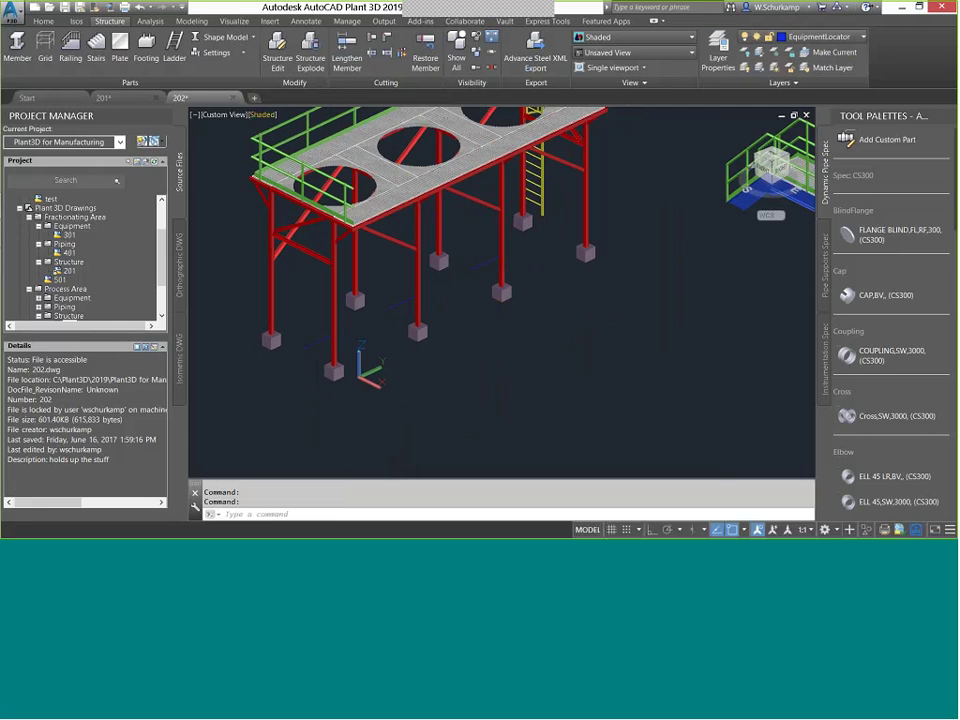
left_click(45, 48)
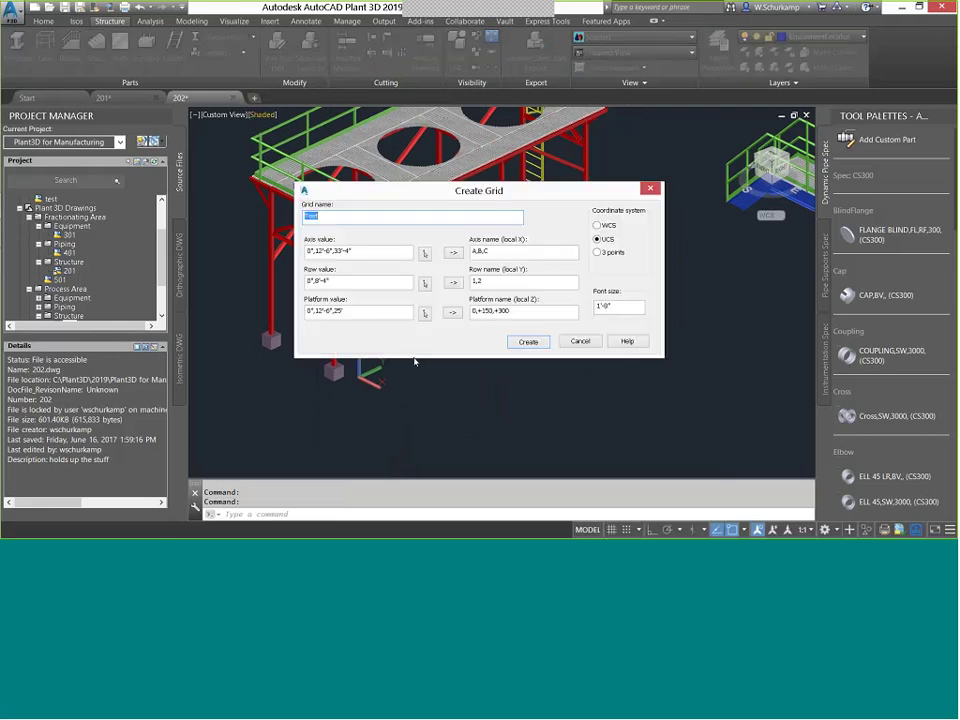
key("Escape")
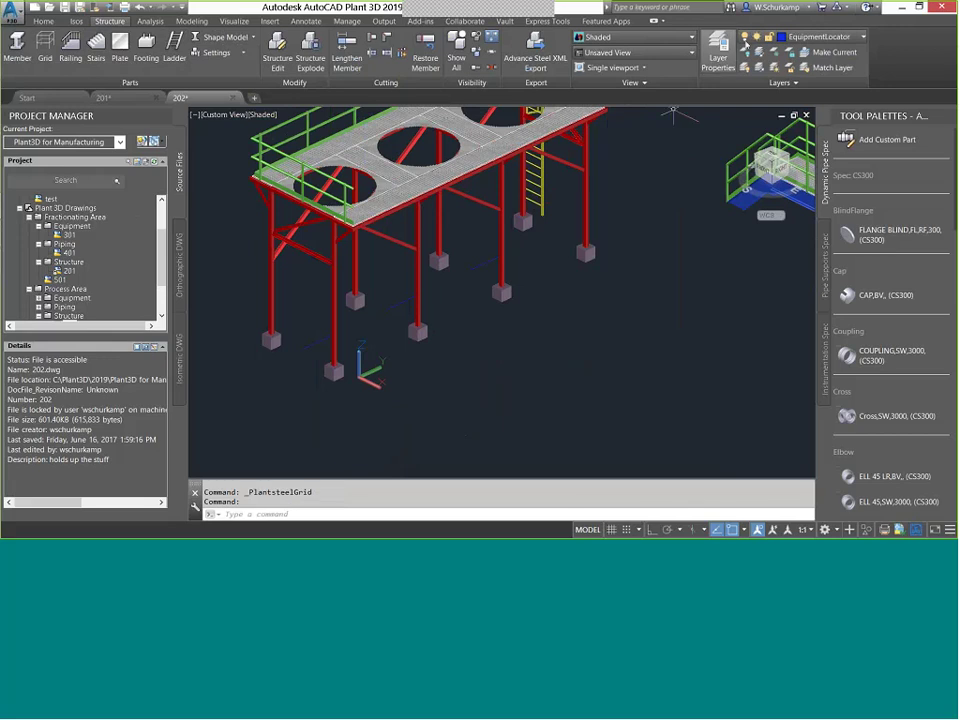
left_click(815, 37)
left_click(747, 96)
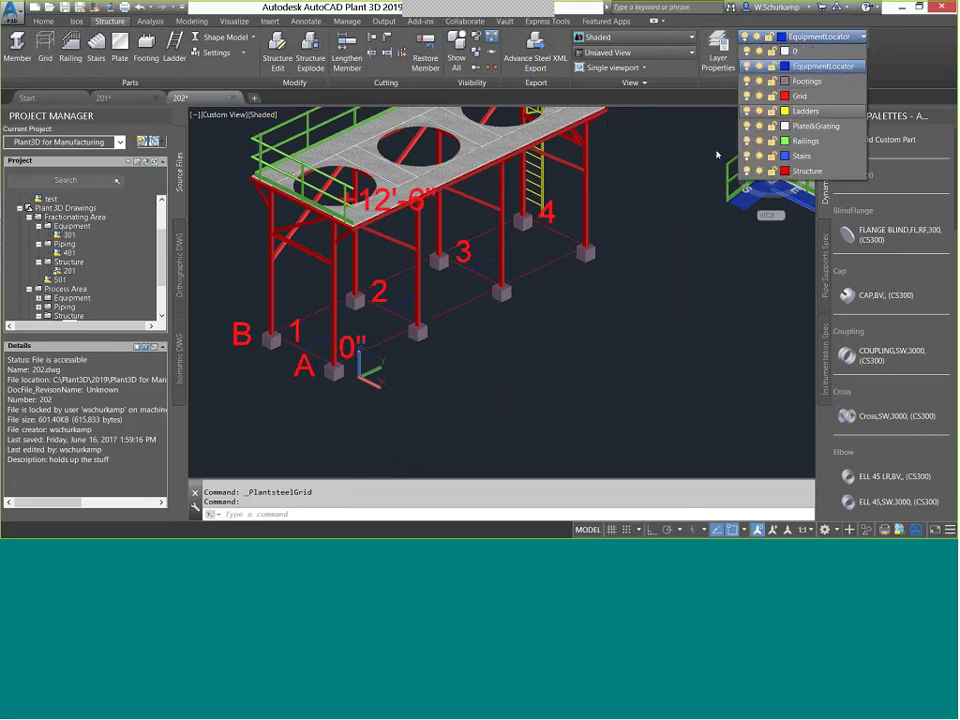
key("Escape")
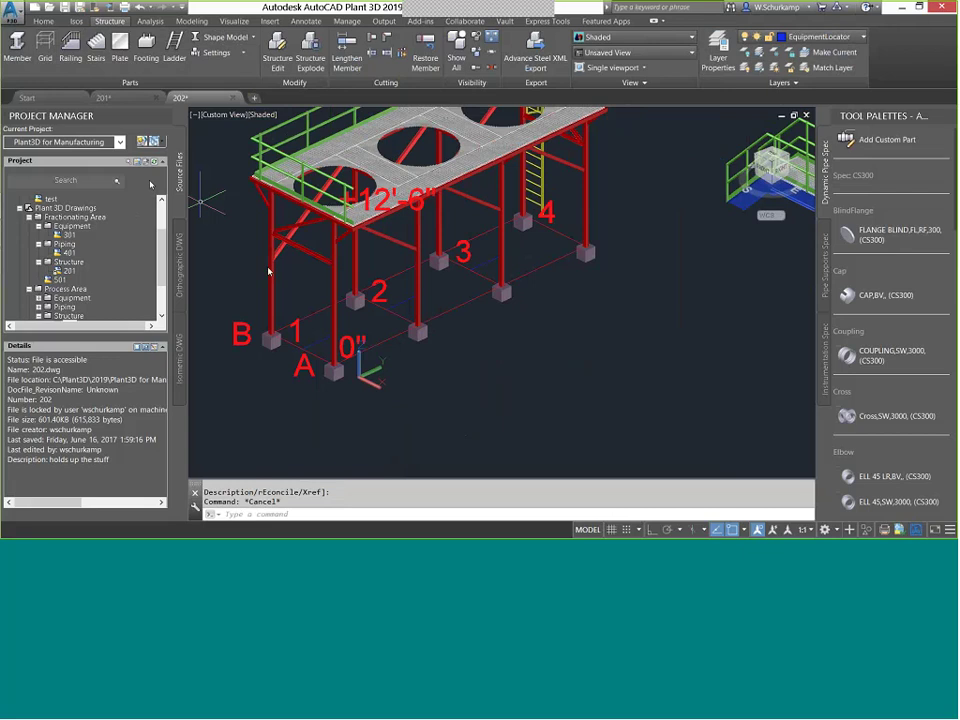
Create a structural grid with axes A,B,C at 0",12'-6",33'-4", rows 1,2 at 0",8'-4", and platforms 0,+150,+300 at 0",12'-6",25'.
left_click(45, 45)
left_click(528, 341)
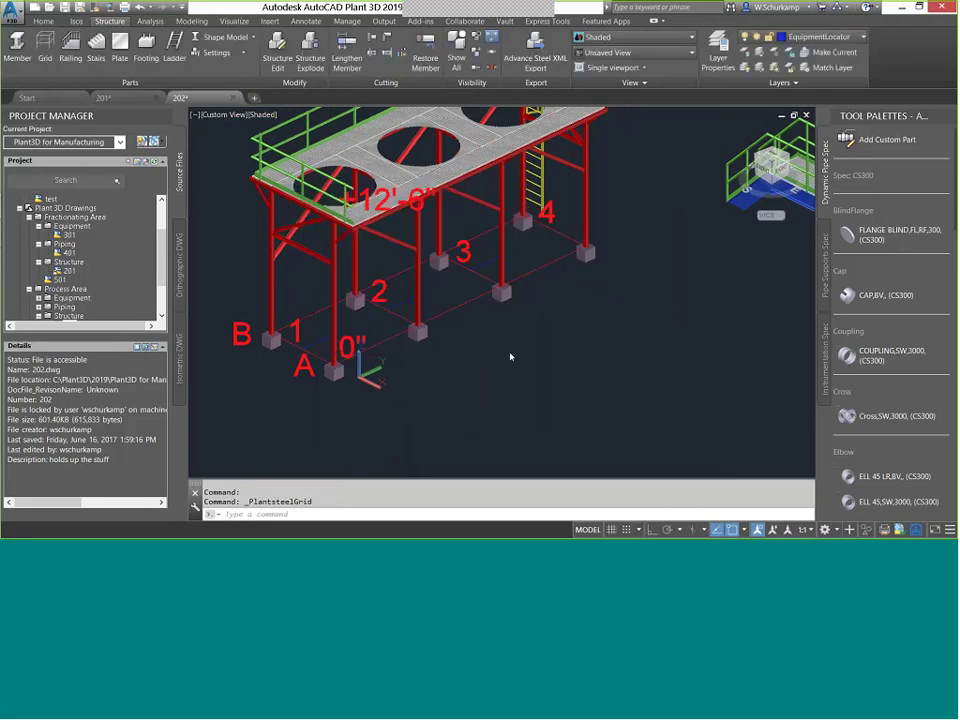
scroll(475, 390, "down", 2)
middle_click_drag(504, 405, 455, 307)
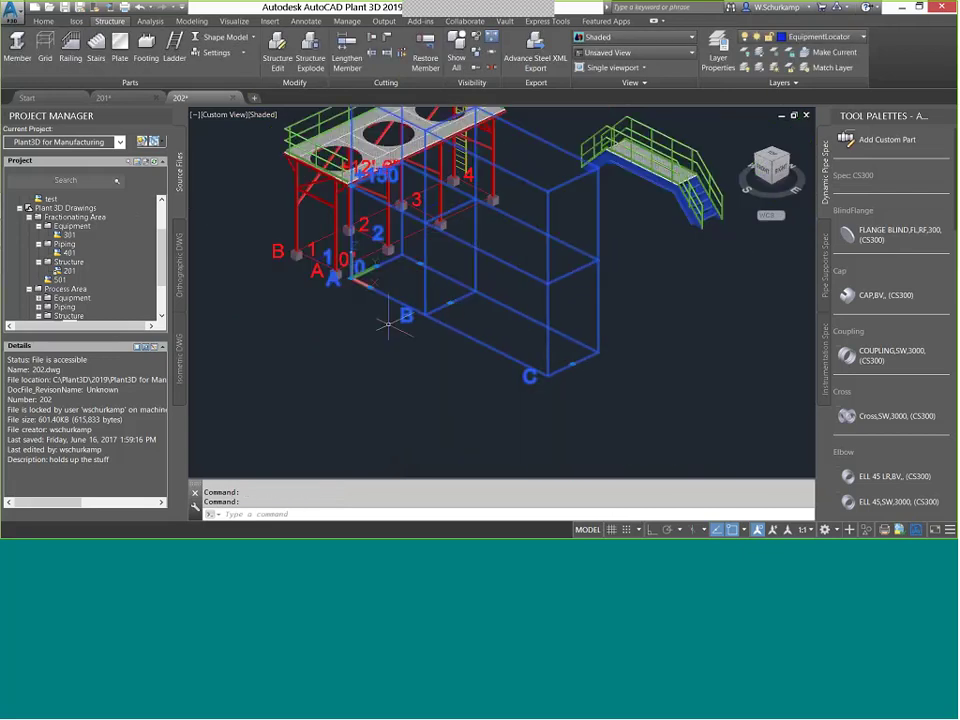
Move the new grid away from the existing platform into the open area beside it.
left_click(390, 322)
left_click(553, 409)
key("Escape")
middle_click_drag(513, 418, 324, 354)
middle_click_drag(355, 221, 424, 272)
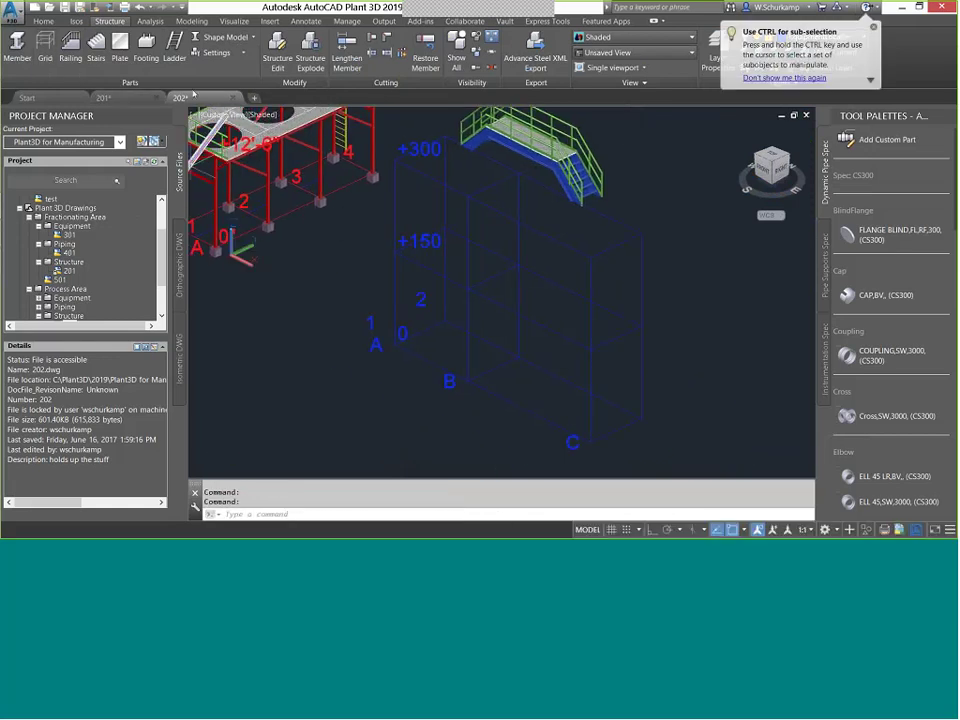
Assign the new three-level grid to the Grid layer and clear the selection.
left_click(649, 367)
left_click(618, 382)
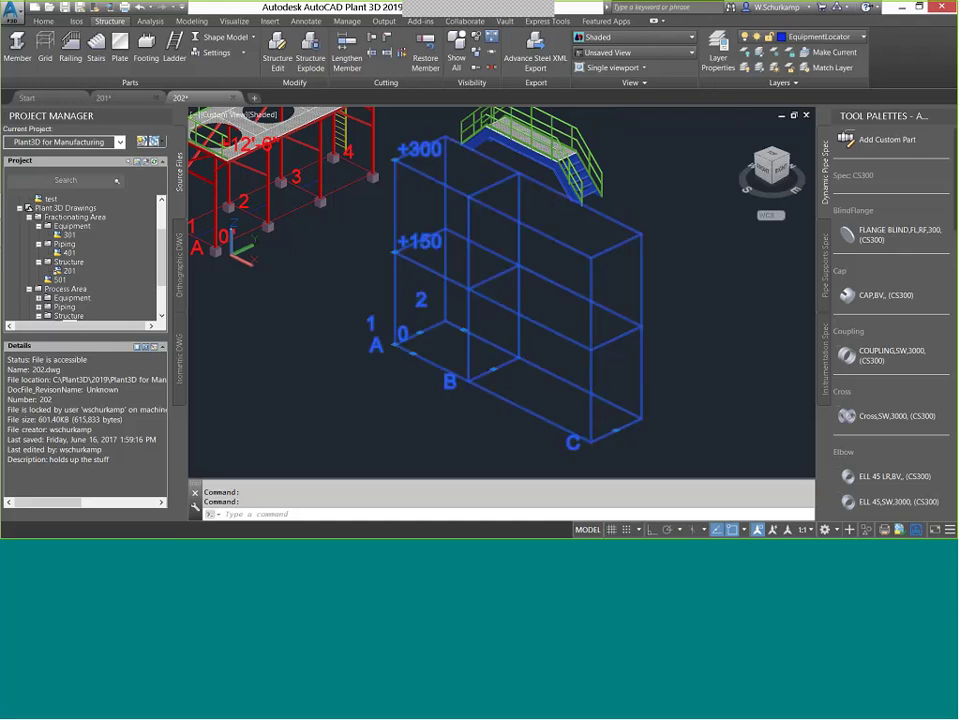
left_click(822, 38)
left_click(808, 96)
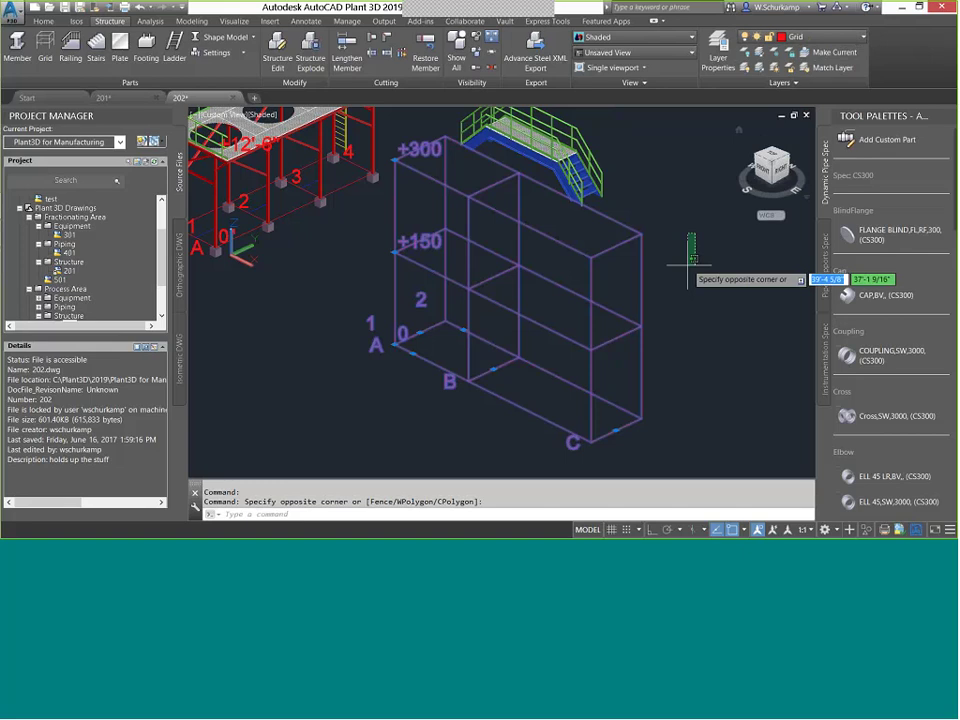
key("Escape")
Make Structure the current layer and place a vertical member at grid corner A1 from level 0 to +300.
left_click(820, 37)
left_click(807, 171)
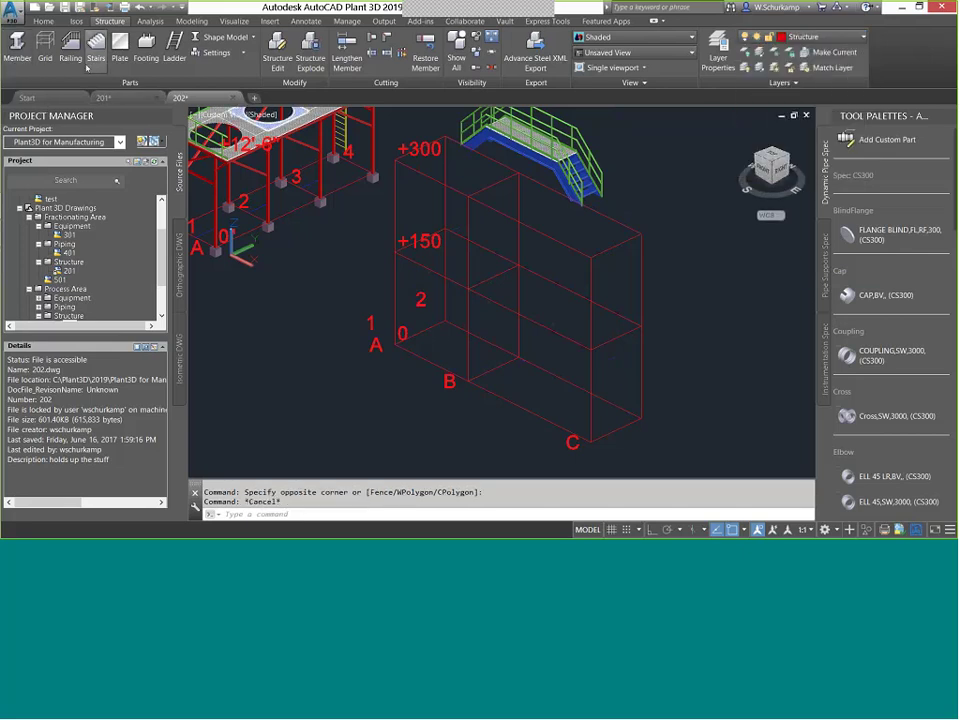
left_click(17, 45)
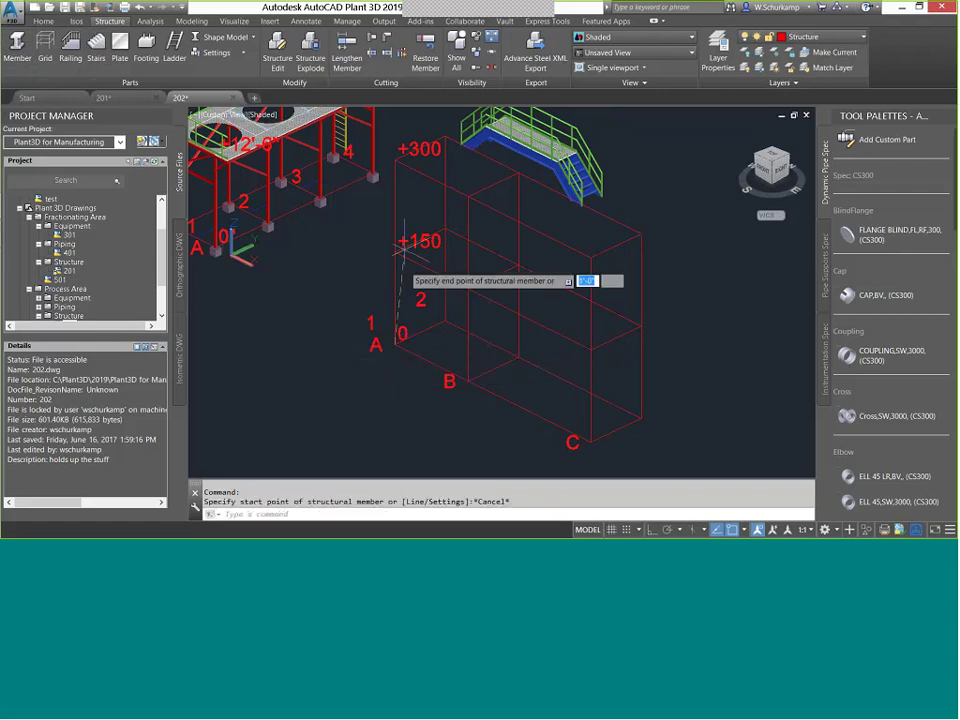
left_click(398, 333)
left_click(399, 145)
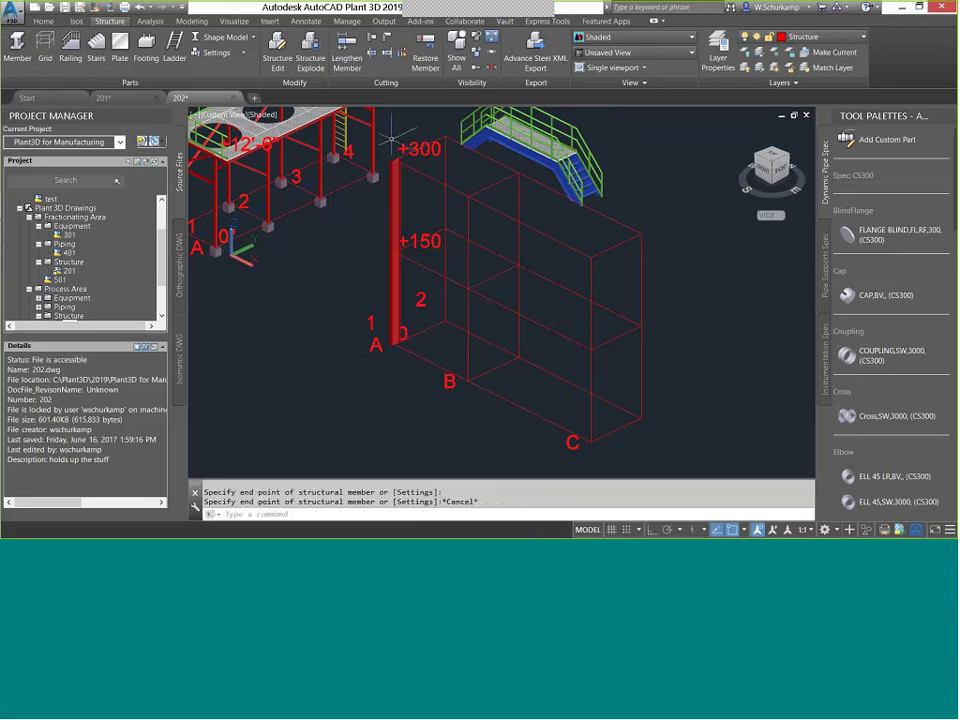
key("Escape")
Set the visual style to Conceptual and inspect the new column's profile at its upper end.
scroll(390, 150, "up", 5)
left_click(385, 252)
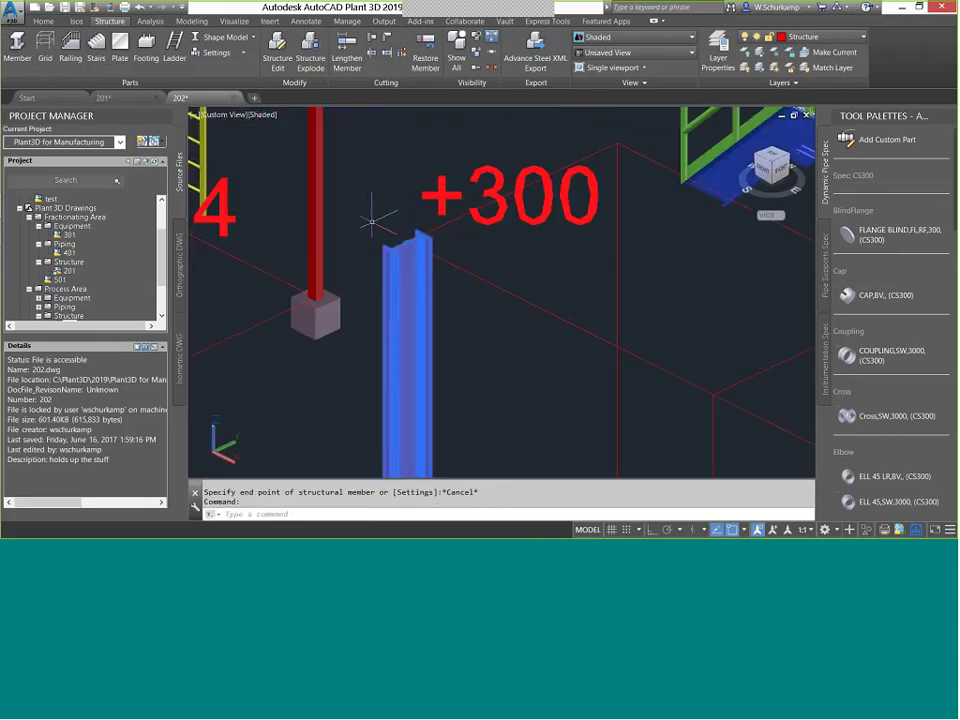
key("Escape")
scroll(372, 196, "up", 4)
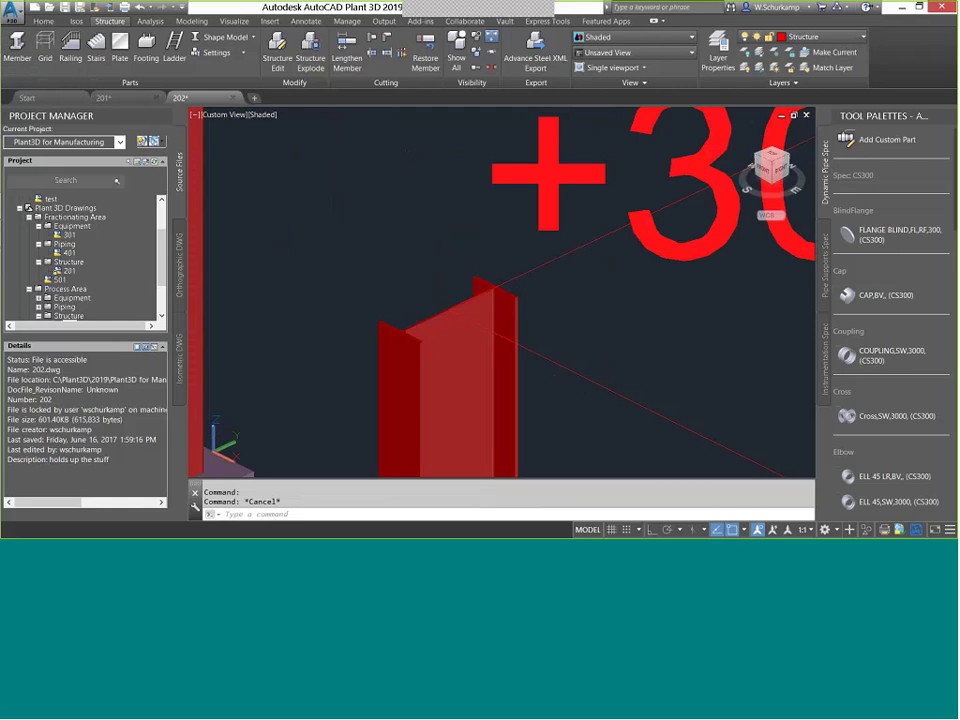
left_click(263, 115)
left_click(297, 154)
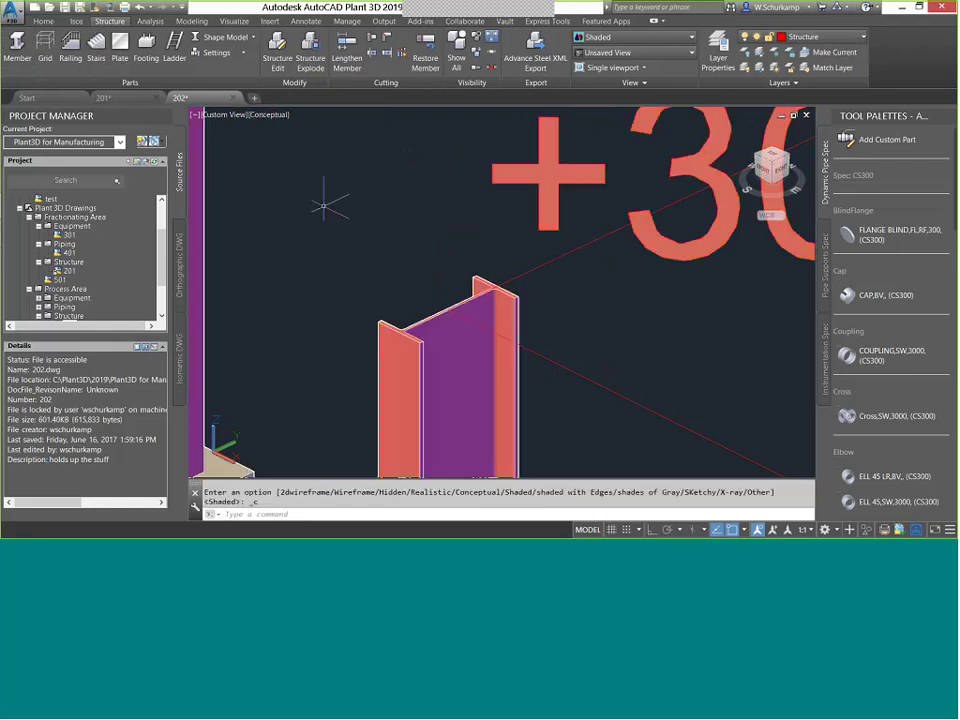
scroll(321, 230, "down", 5)
scroll(316, 243, "up", 8)
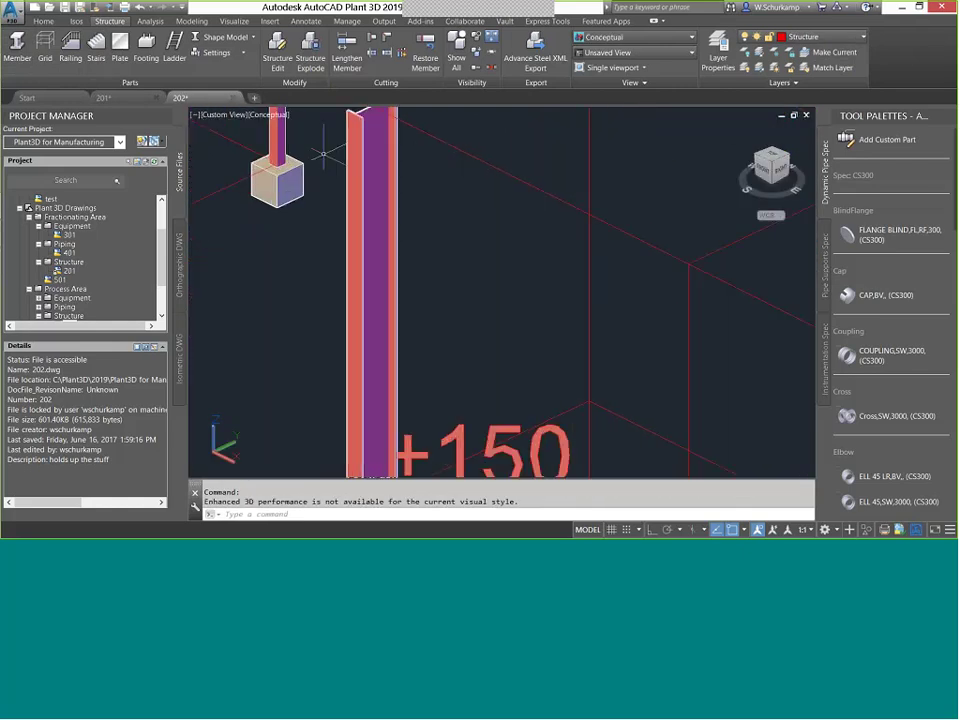
left_click(357, 294)
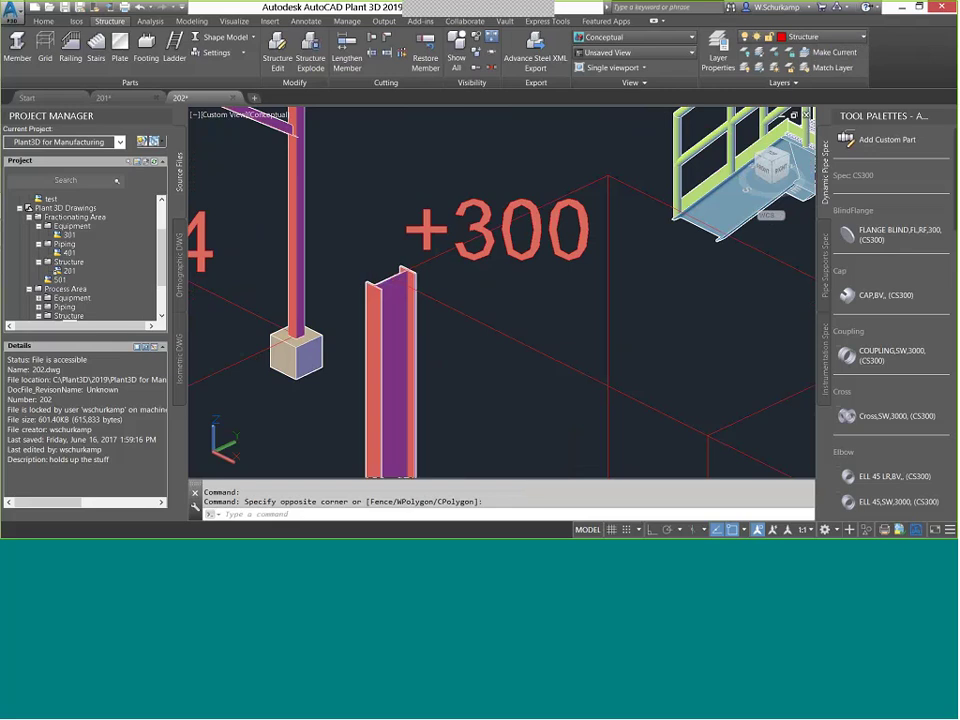
Copy the A1 column from its base to the other five intersections of the new grid at level 0.
scroll(370, 290, "down", 5)
scroll(390, 402, "up", 4)
left_click(390, 402)
type("co")
key("Return")
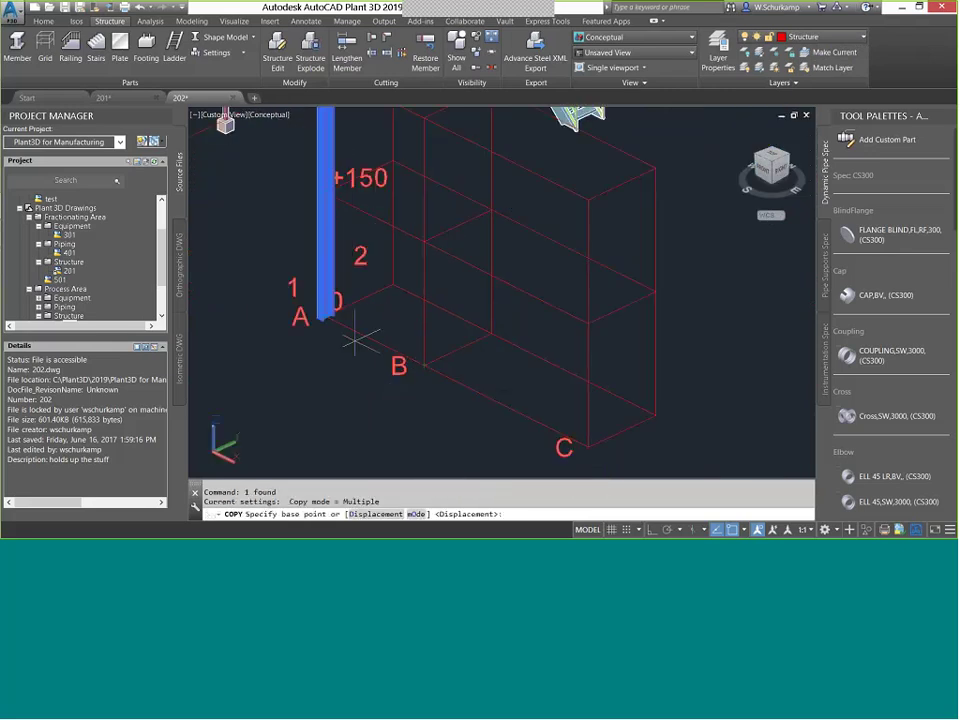
scroll(330, 262, "up", 5)
left_click(331, 258)
scroll(333, 257, "down", 5)
left_click(466, 333)
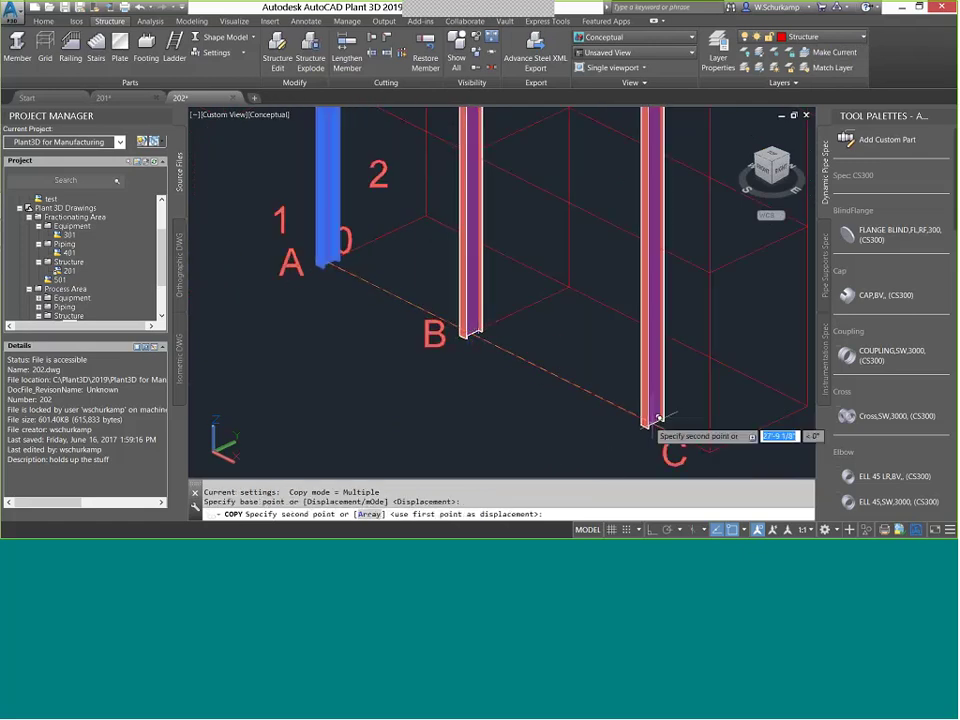
left_click(703, 446)
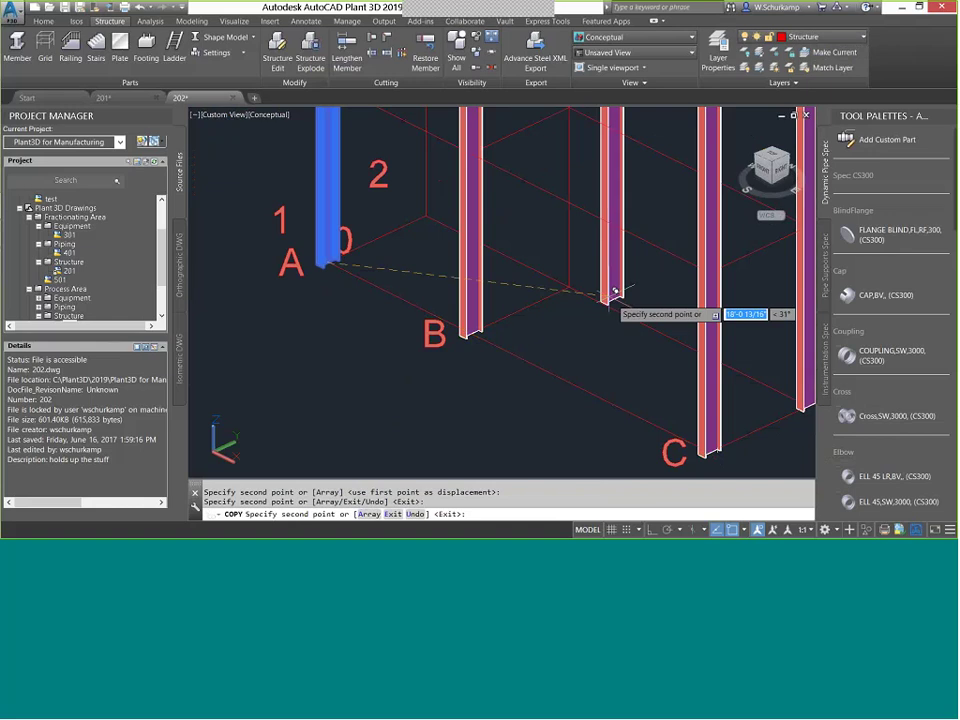
left_click(432, 205)
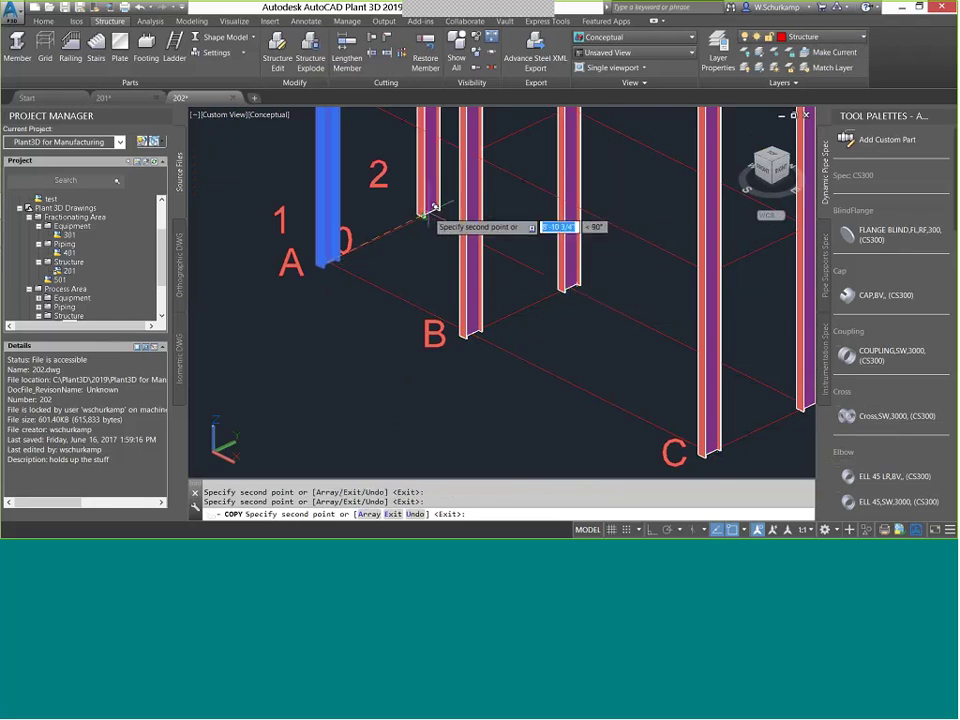
scroll(537, 279, "down", 5)
scroll(530, 275, "up", 5)
key("Return")
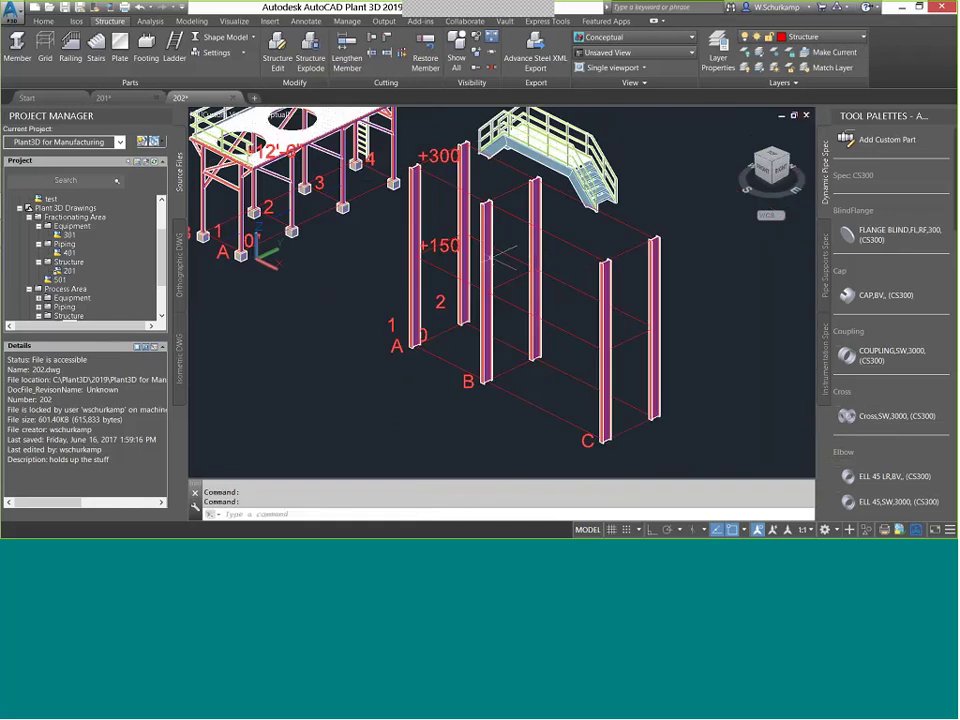
Explode the new structural grid into individual lines.
scroll(499, 184, "up", 4)
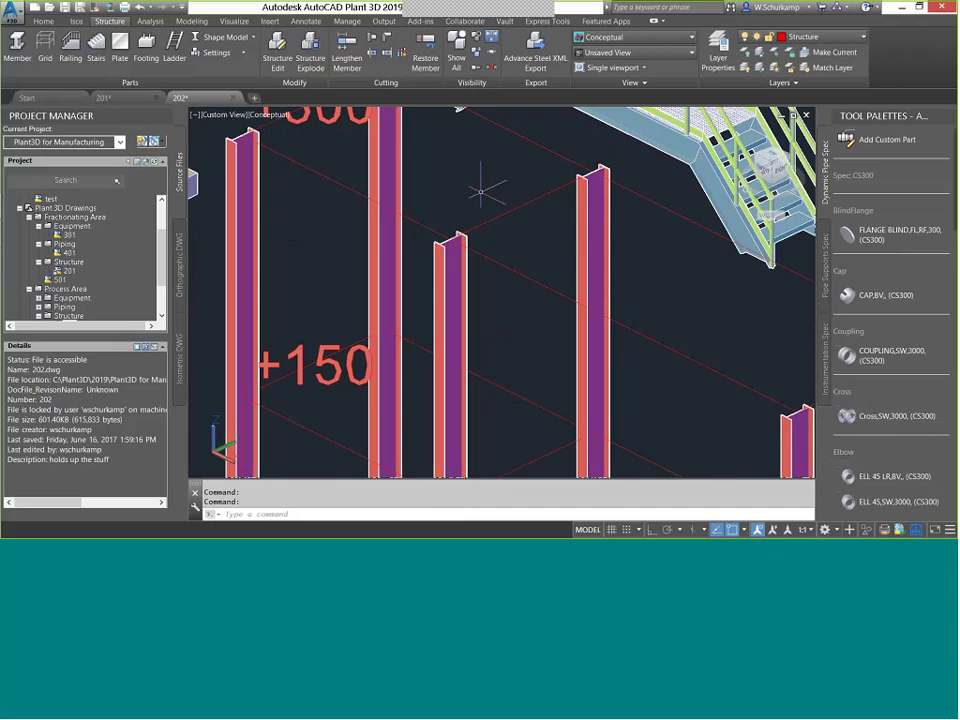
scroll(464, 205, "down", 2)
middle_click_drag(497, 261, 380, 251)
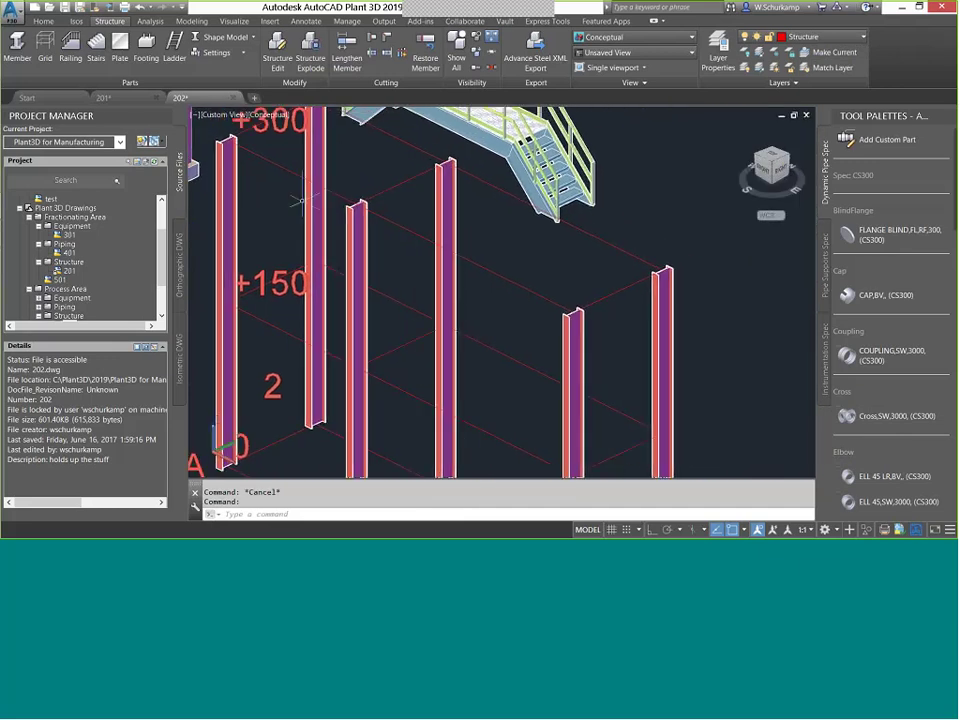
left_click(357, 192)
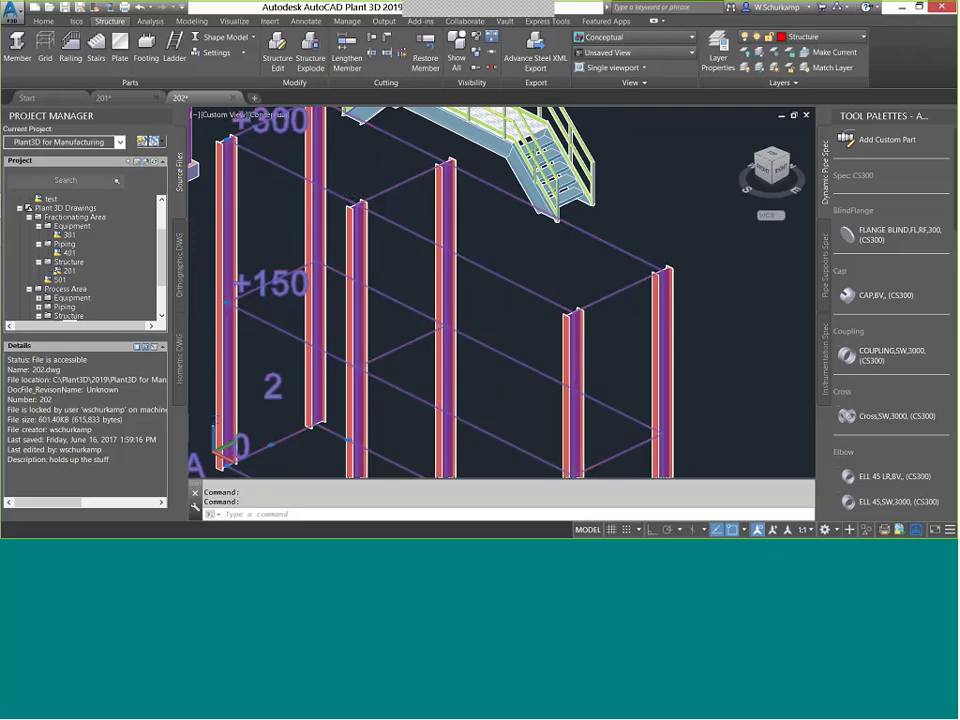
type("x")
key("Return")
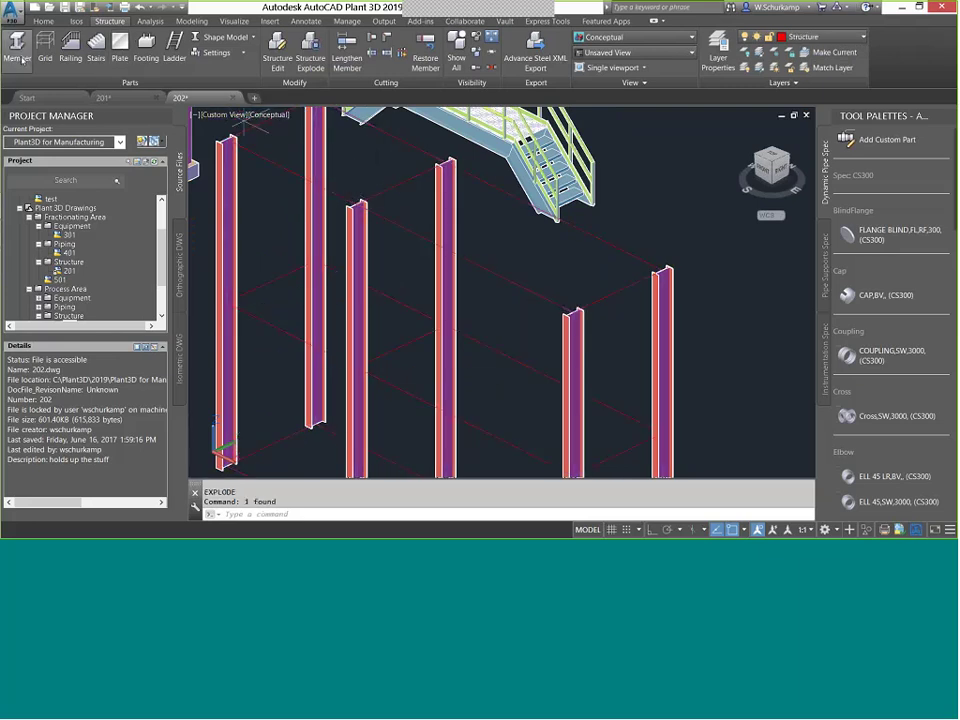
Configure the structural member as AISC W6x12 in A242 with its insertion point at the top centre of the profile.
left_click(22, 57)
type("s")
key("Return")
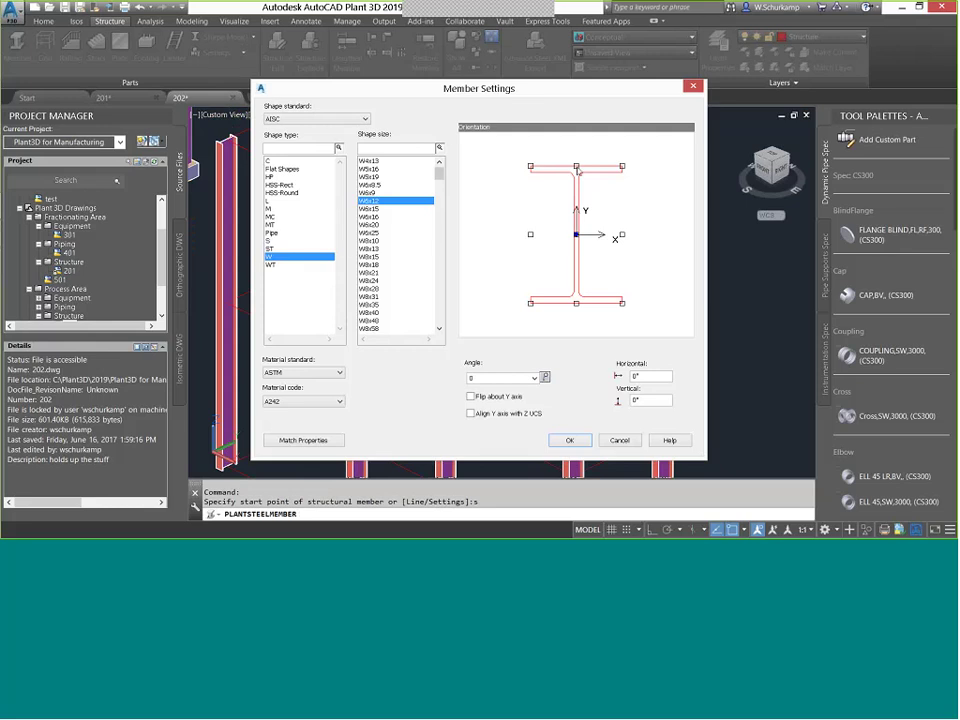
left_click(569, 440)
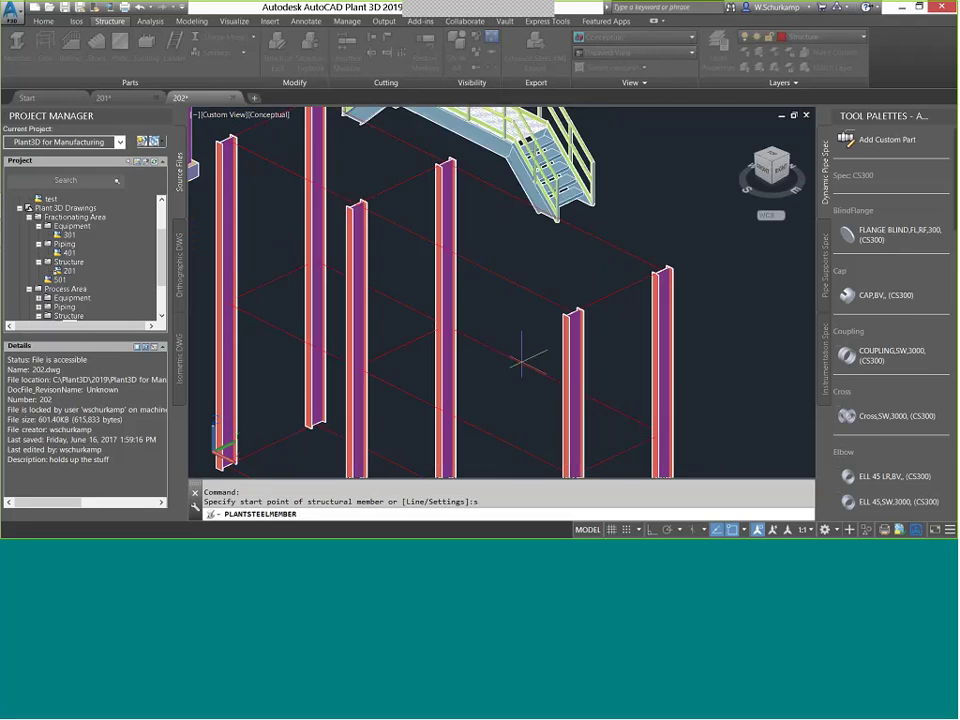
Start placing members along lines and select all the exploded grid lines at level +300 between the column tops.
scroll(521, 360, "down", 3)
type("l")
key("Return")
left_click(365, 226)
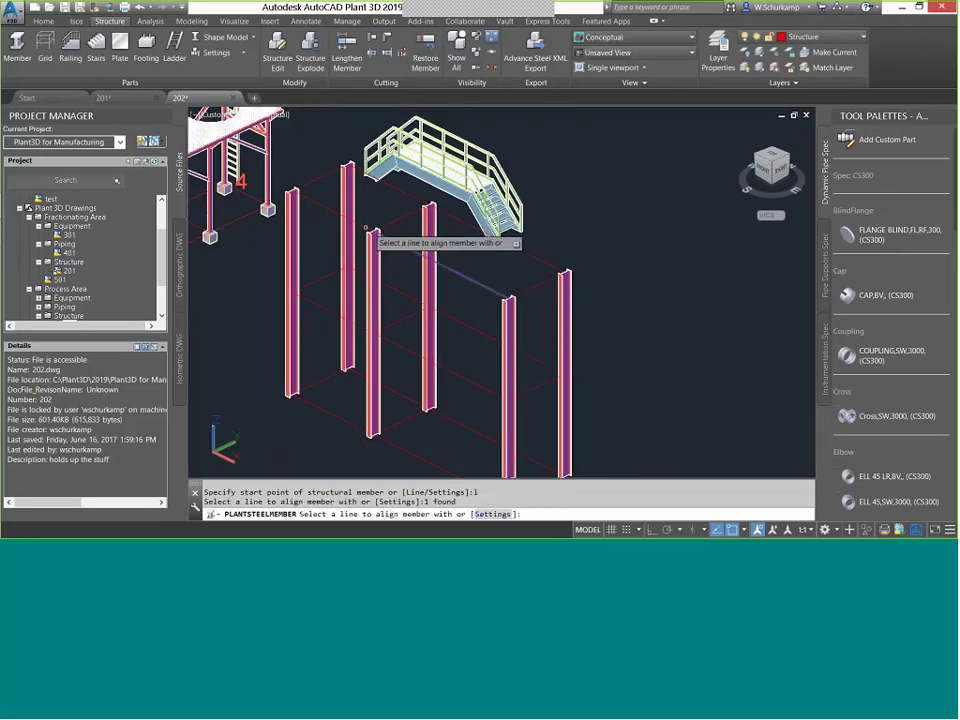
left_click(406, 218)
left_click(401, 209)
left_click(397, 190)
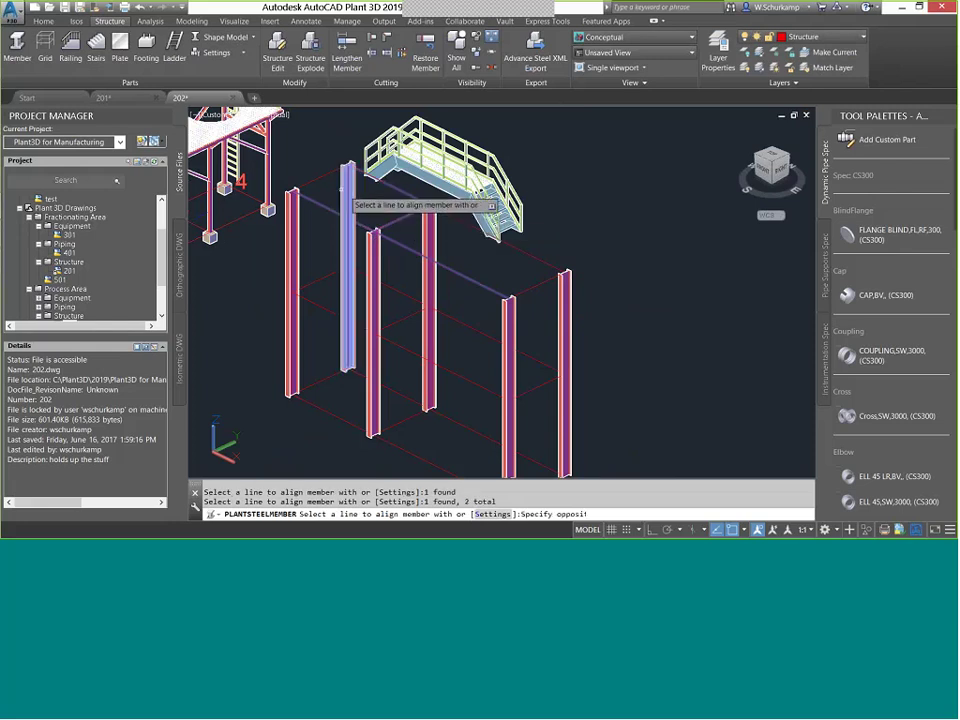
left_click(326, 171)
left_click(520, 250)
left_click(531, 288)
Add the +150 grid lines to the selection, keep the column out of it, and create beams along all selected lines.
left_click(557, 366)
left_click(544, 356)
left_click(545, 390)
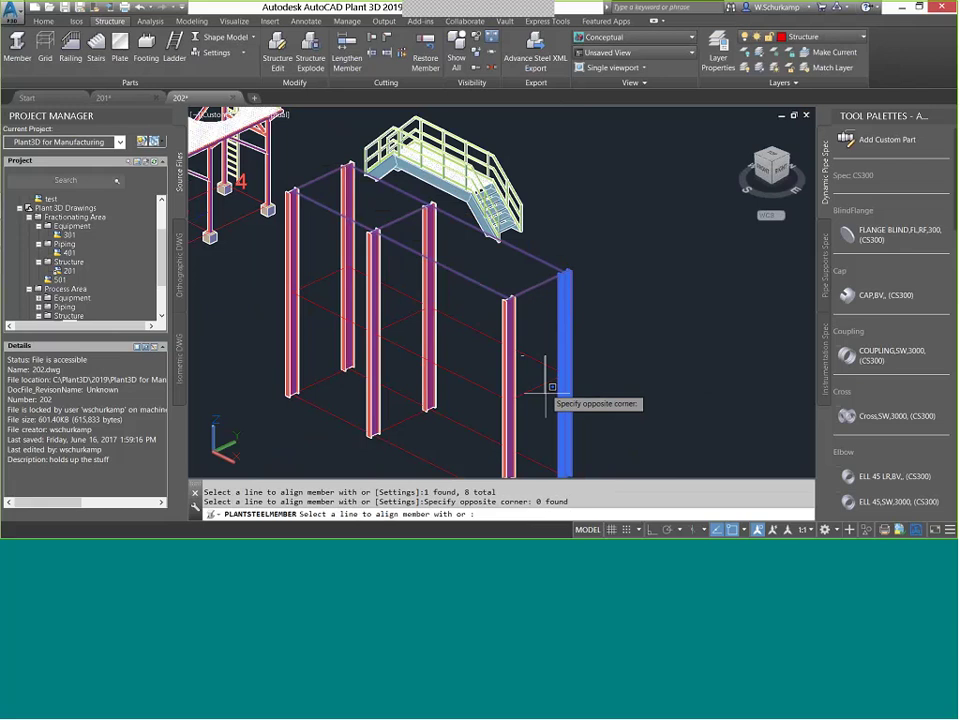
left_click(533, 402)
left_click(563, 356)
left_click(506, 368, "shift")
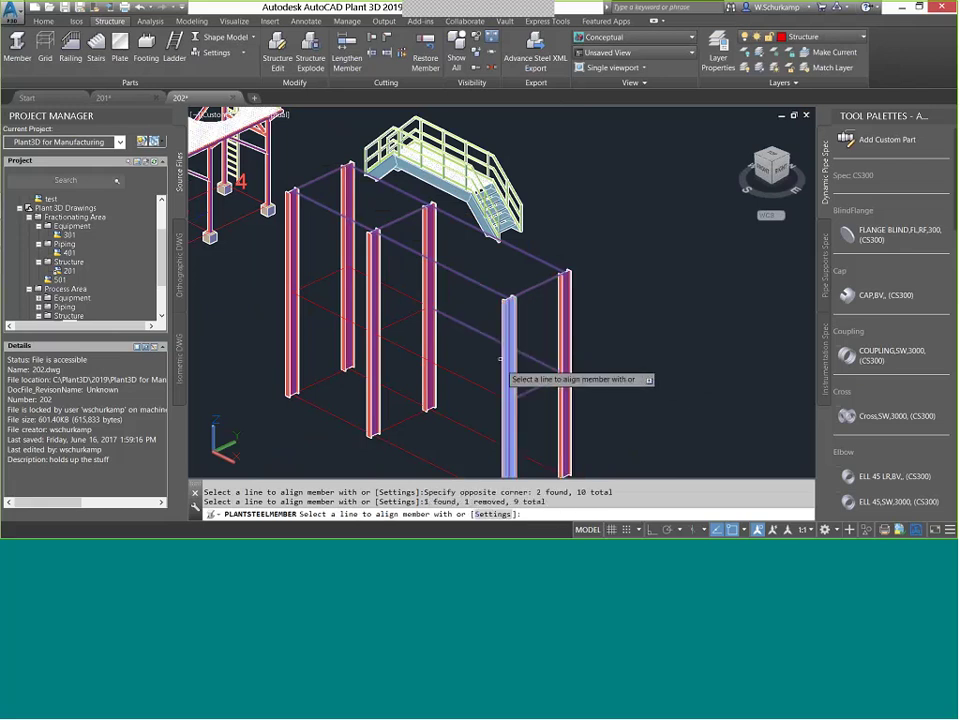
left_click(457, 392)
left_click(446, 353)
left_click(407, 328)
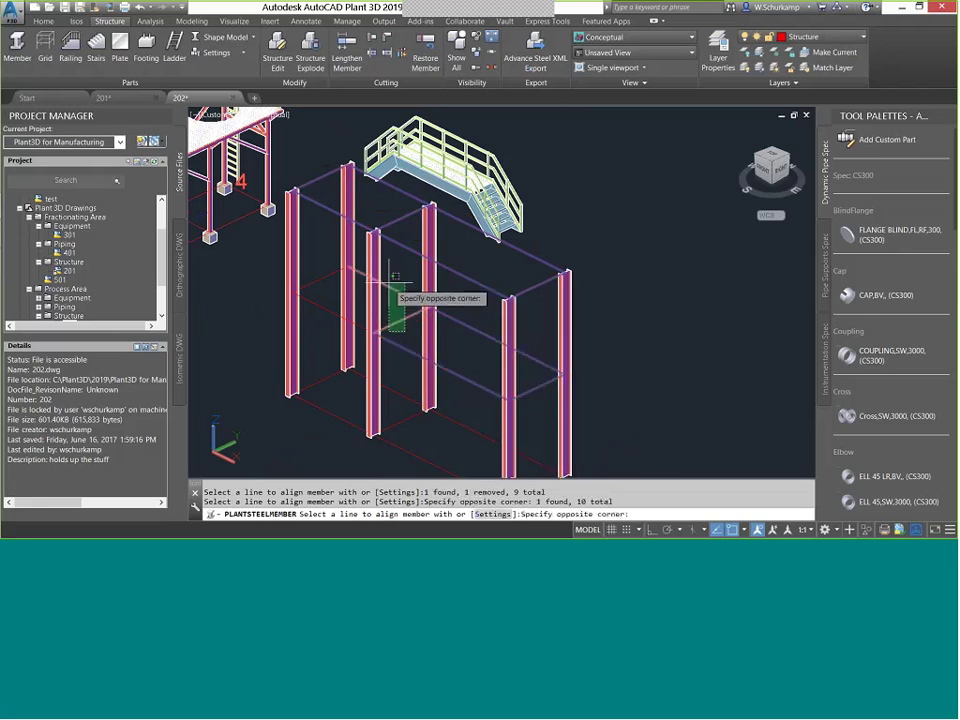
left_click(388, 281)
left_click(332, 263)
left_click(317, 313)
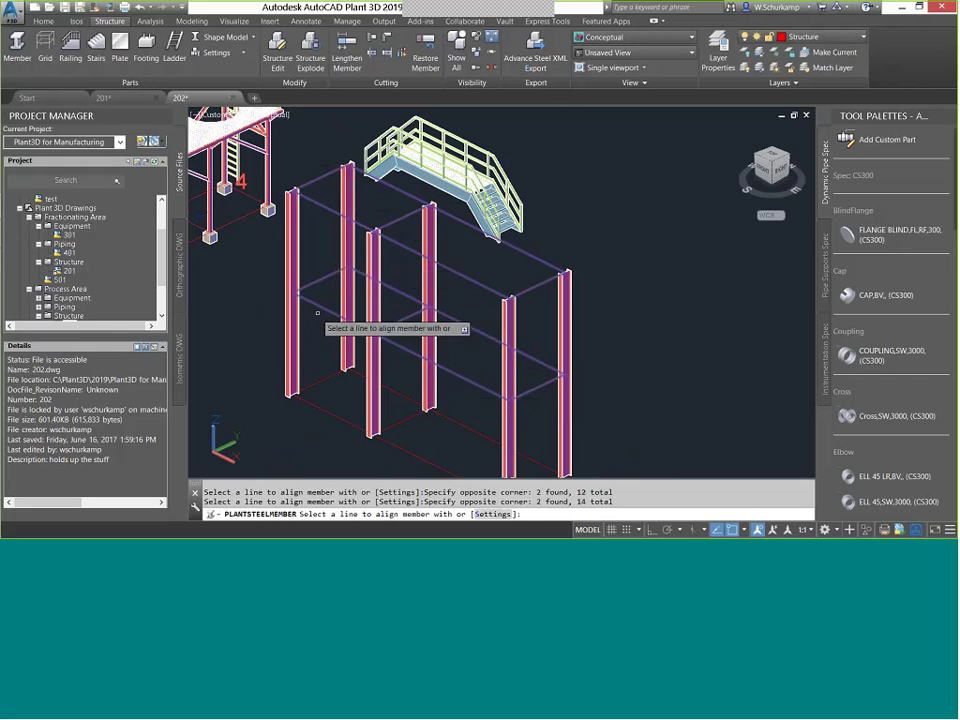
key("Return")
key("Return")
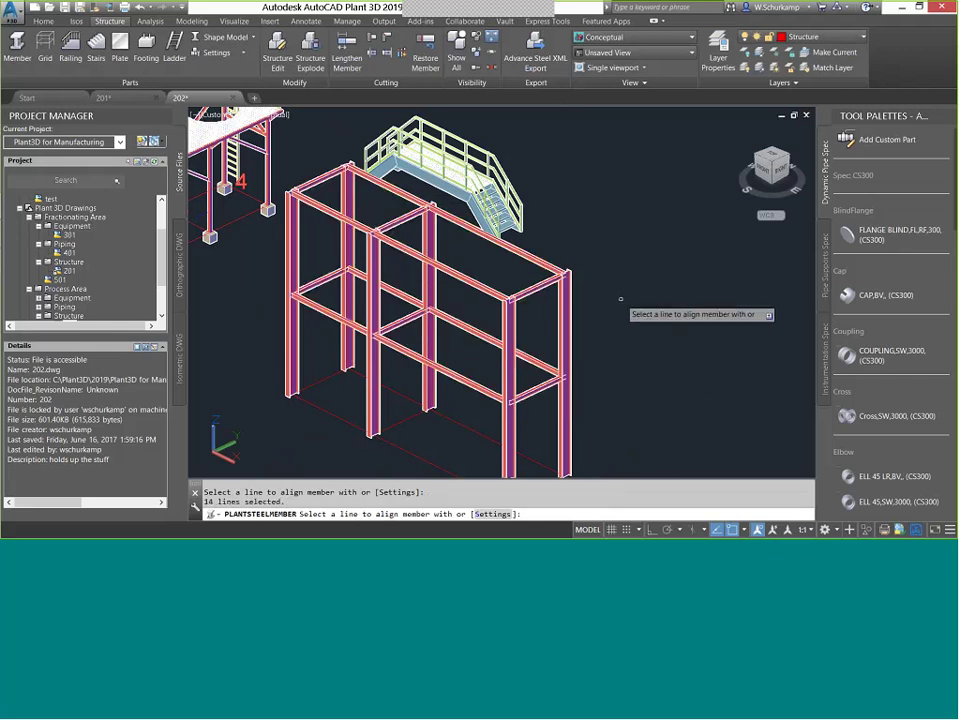
key("Escape")
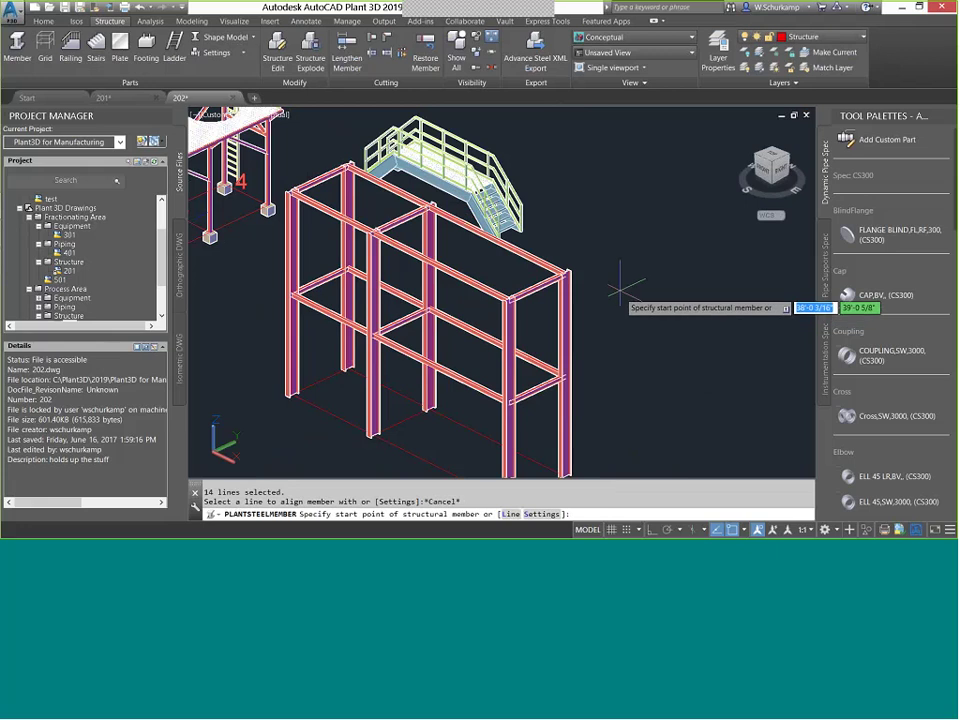
key("Escape")
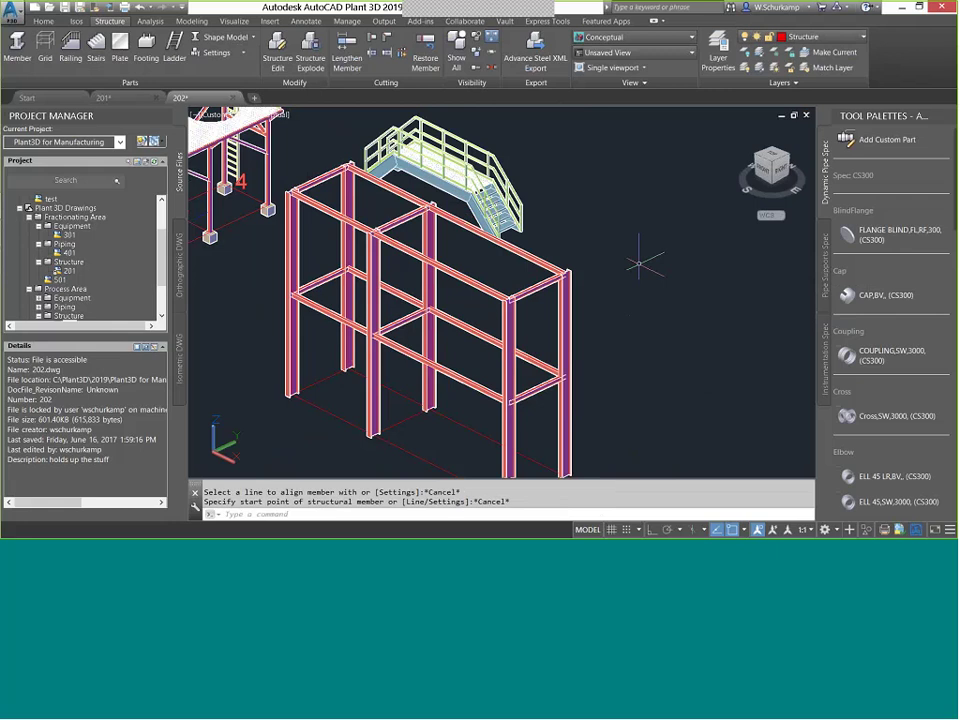
Miter the two upper beams where they meet at corner A1.
scroll(422, 315, "up", 8)
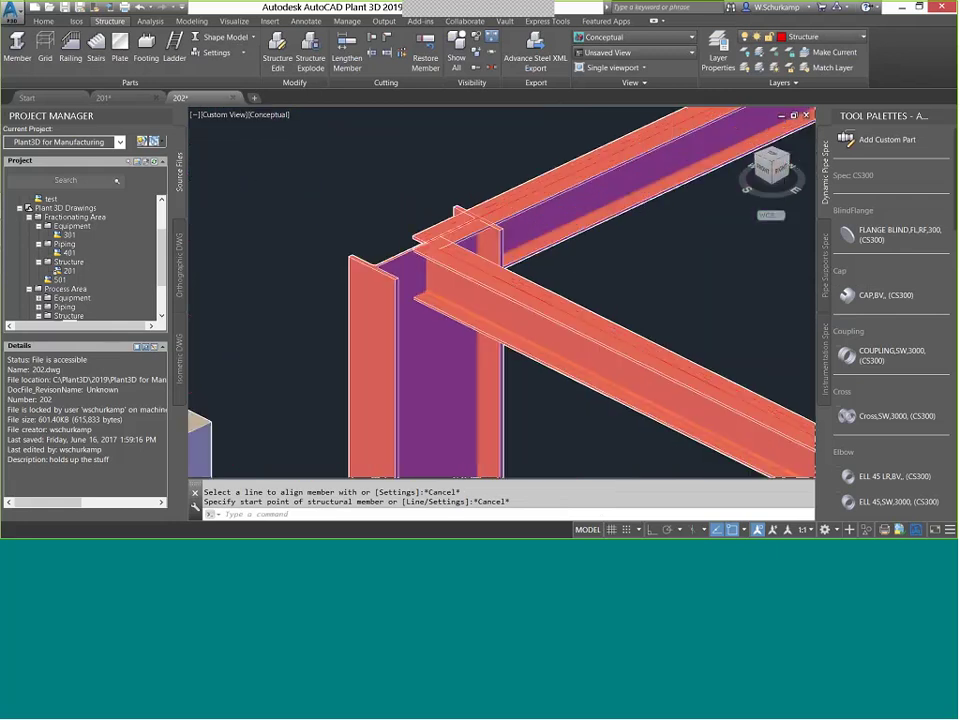
middle_click_drag(422, 315, 295, 190, "shift")
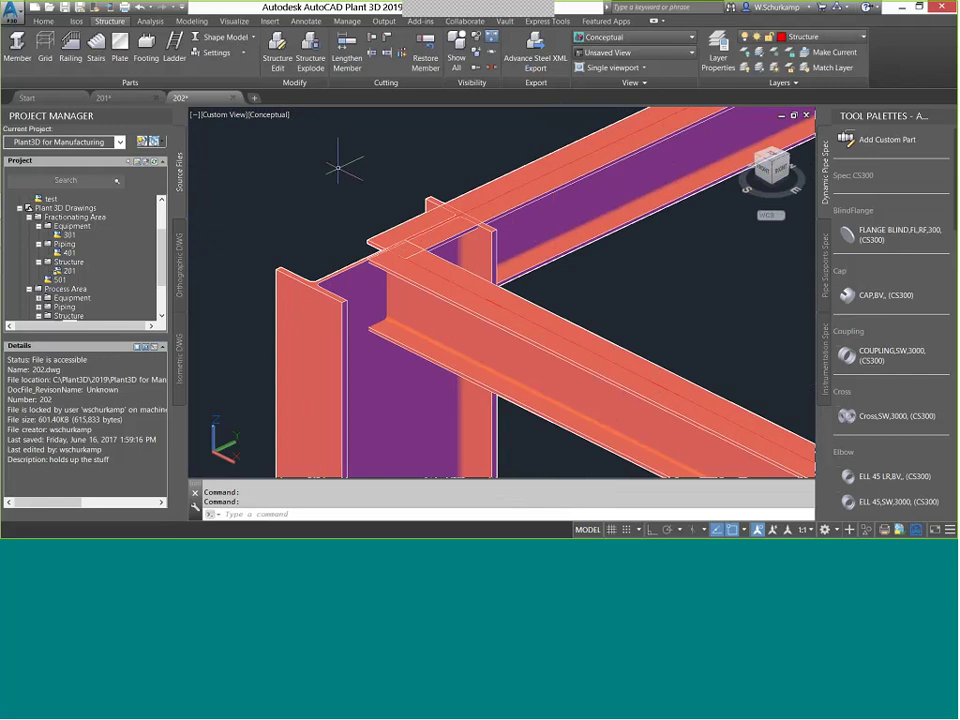
left_click(386, 41)
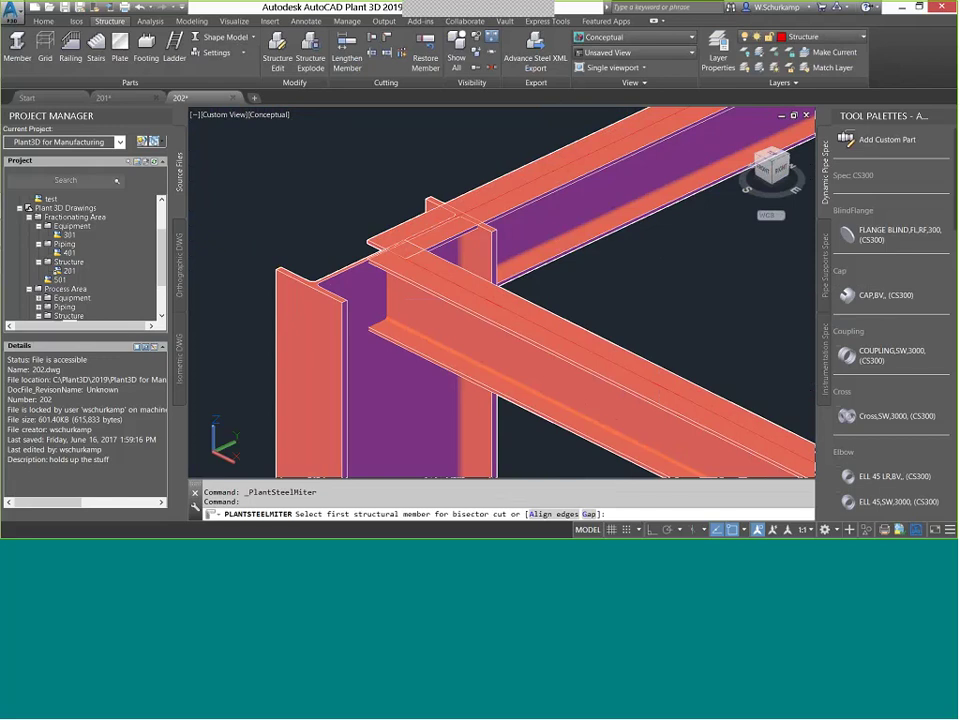
left_click(435, 205)
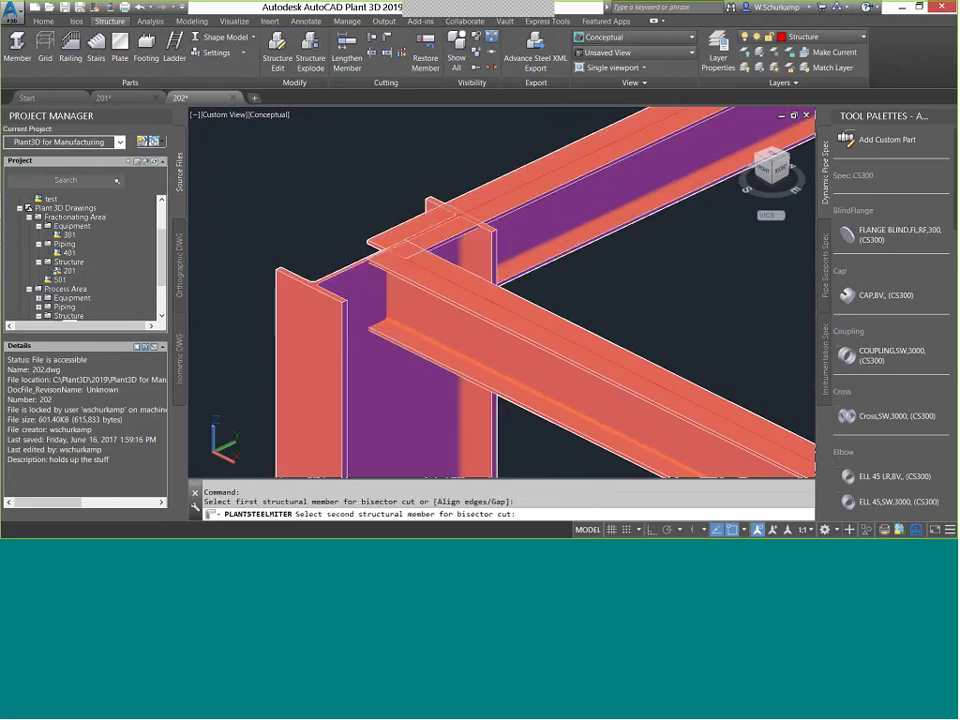
left_click(418, 272)
scroll(343, 219, "up", 3)
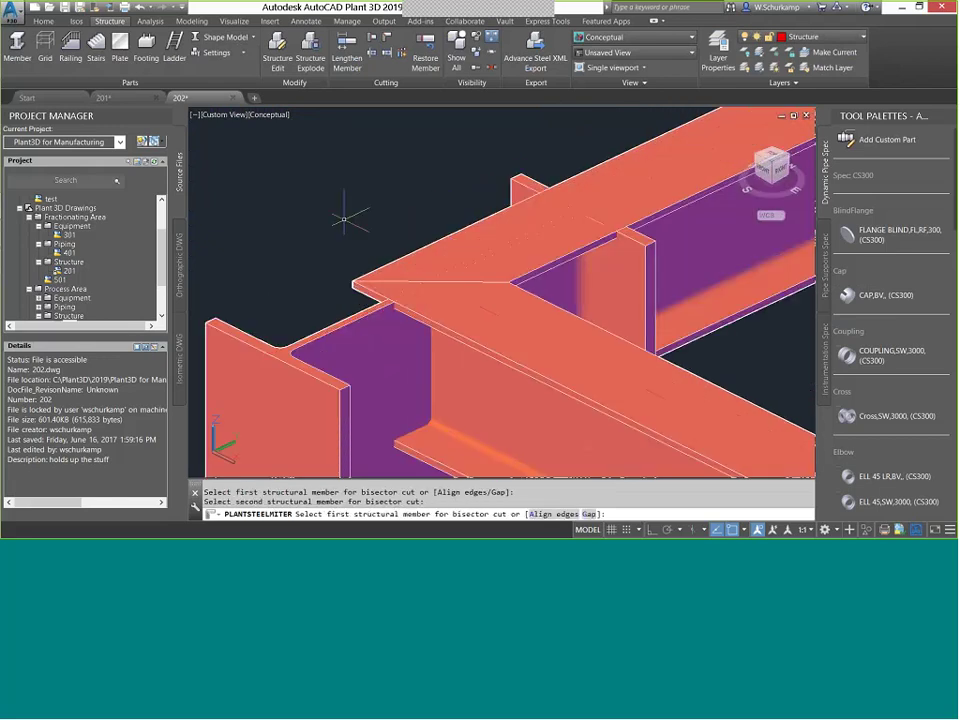
key("Escape")
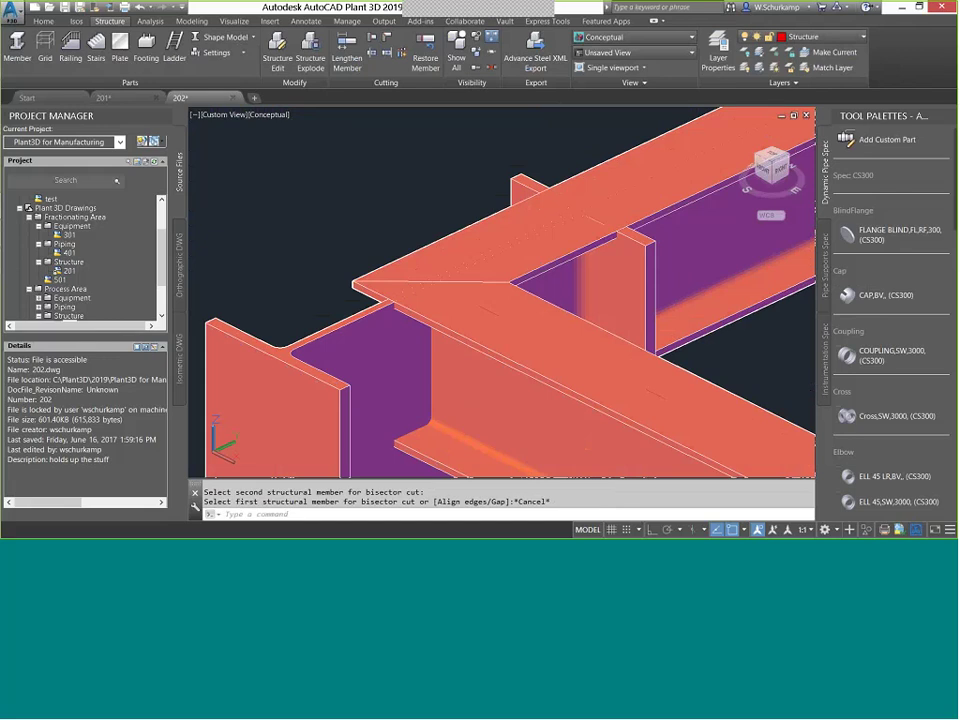
Cut the A1 corner column back to the mitred beam with a 0" gap and inspect the joint.
left_click(374, 44)
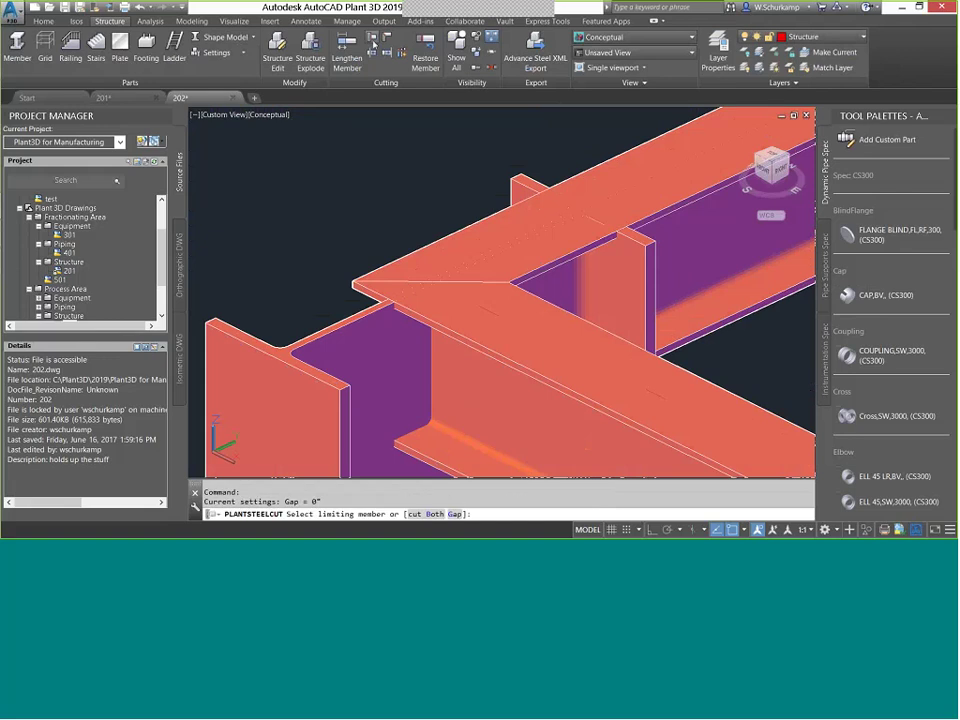
left_click(453, 319)
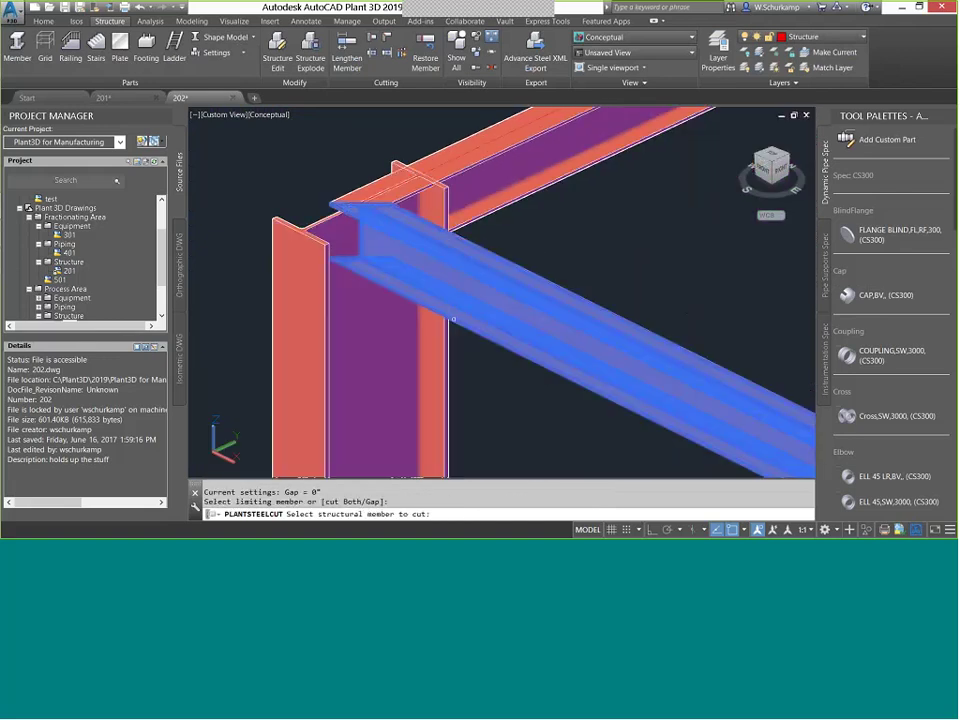
left_click(390, 329)
key("Escape")
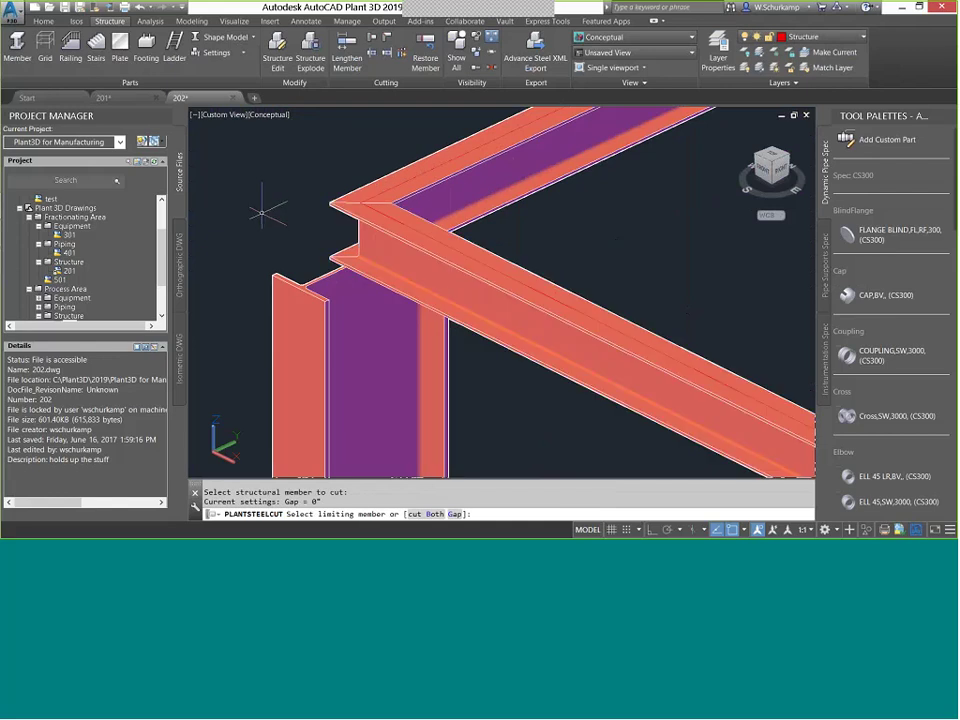
scroll(263, 211, "up", 3)
scroll(336, 208, "down", 4)
middle_click_drag(504, 208, 363, 317, "shift")
scroll(482, 172, "up", 3)
Run the steel edge cut with a 0" cut-back gap on all members of the new frame.
scroll(476, 200, "down", 10)
scroll(496, 288, "up", 3)
middle_click_drag(497, 291, 428, 236, "shift")
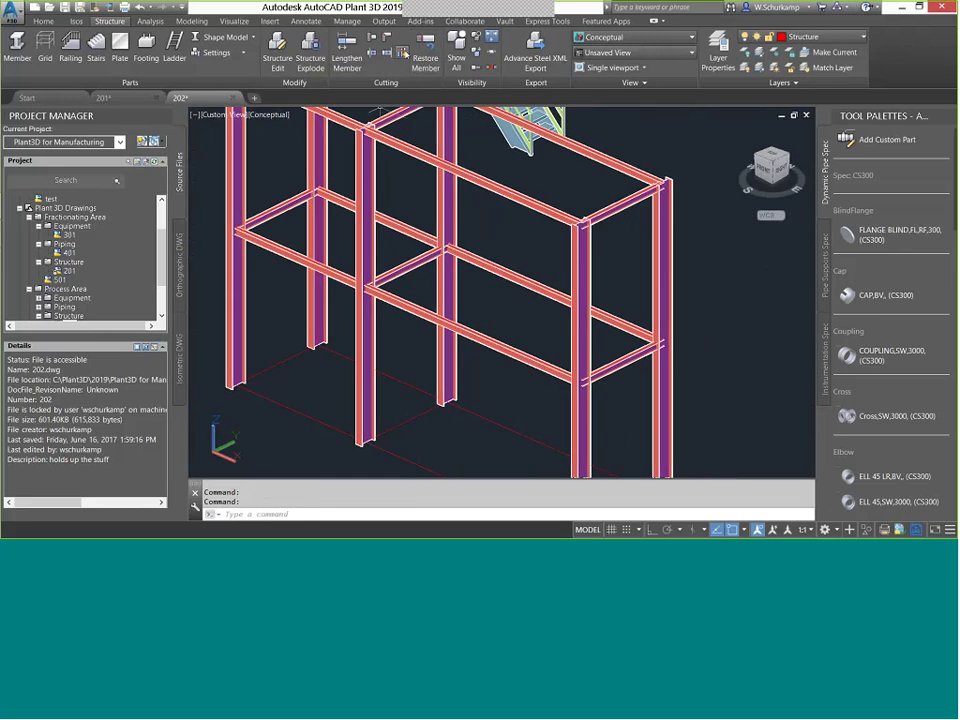
left_click(402, 53)
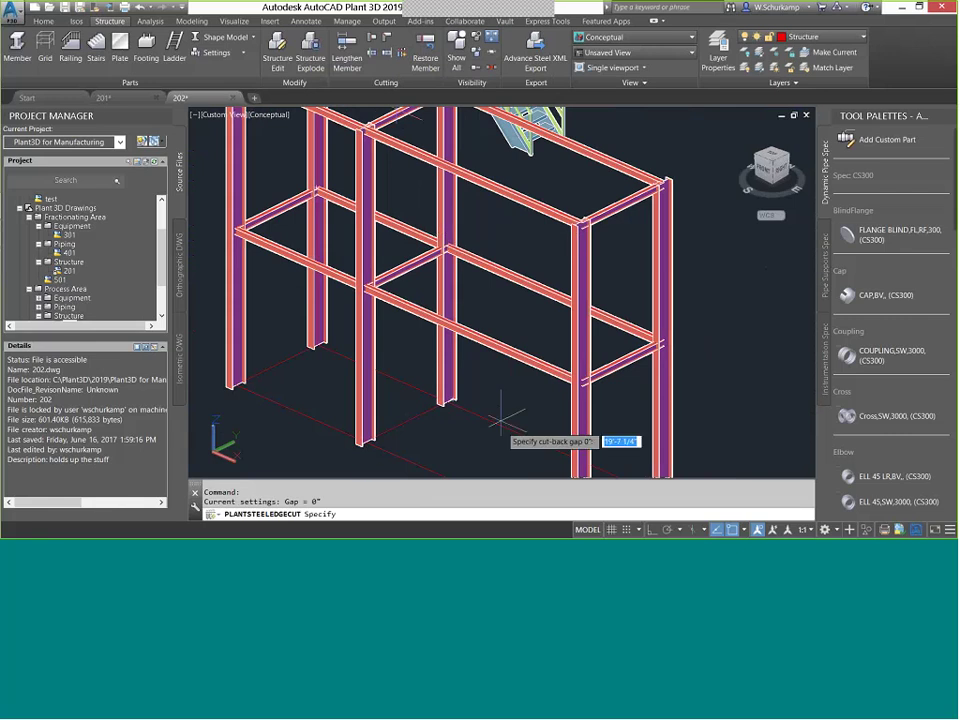
key("Return")
scroll(468, 325, "down", 2)
middle_click_drag(468, 325, 454, 281, "shift")
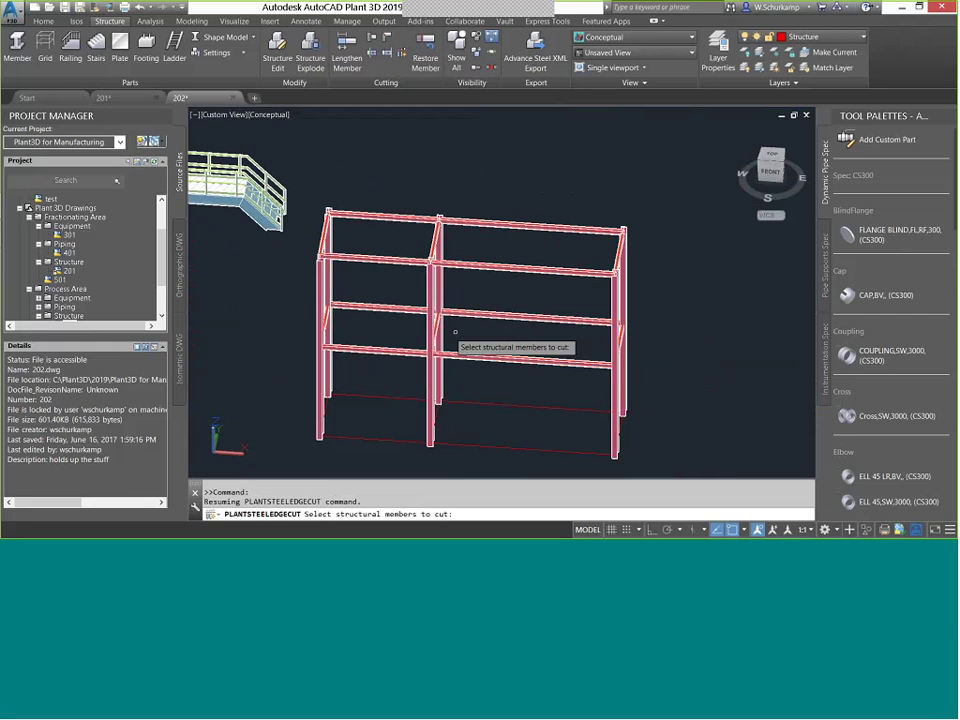
left_click(654, 149)
left_click(305, 453)
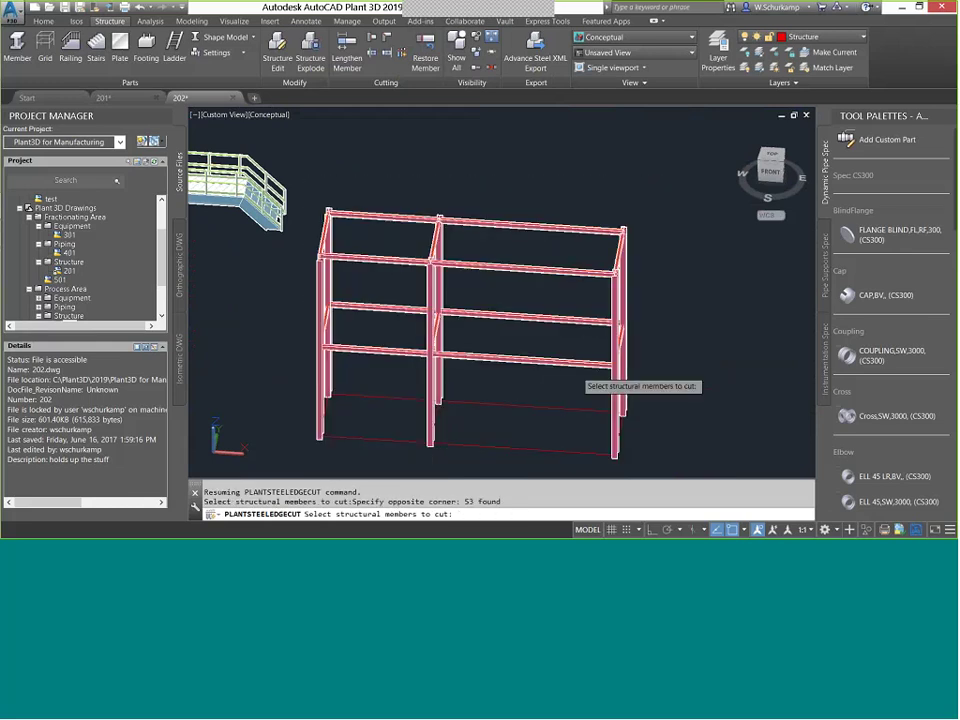
key("Return")
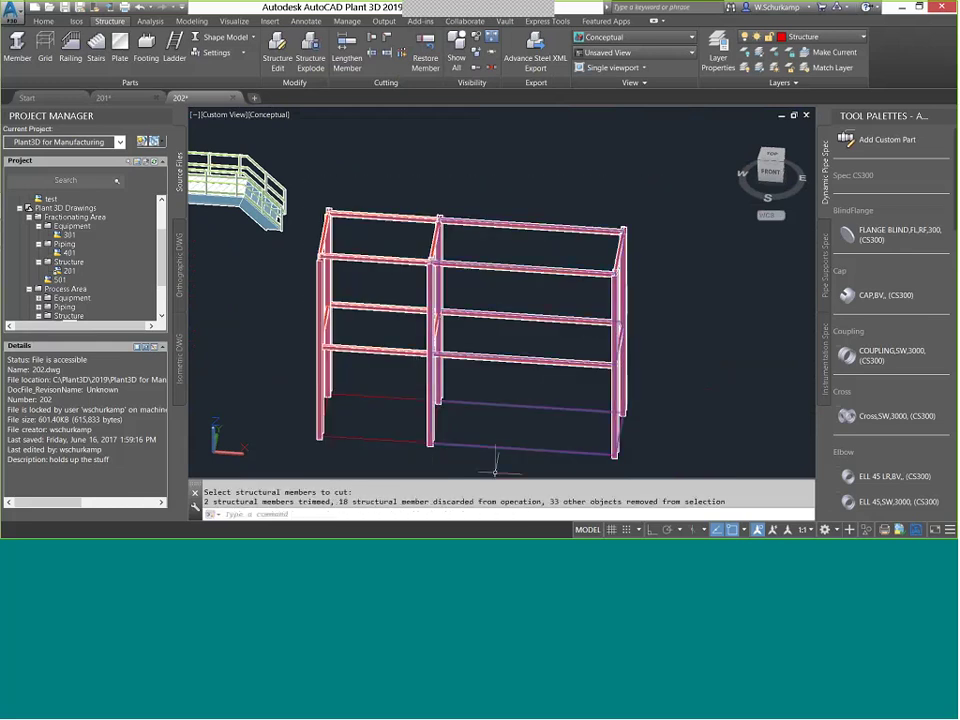
key("Escape")
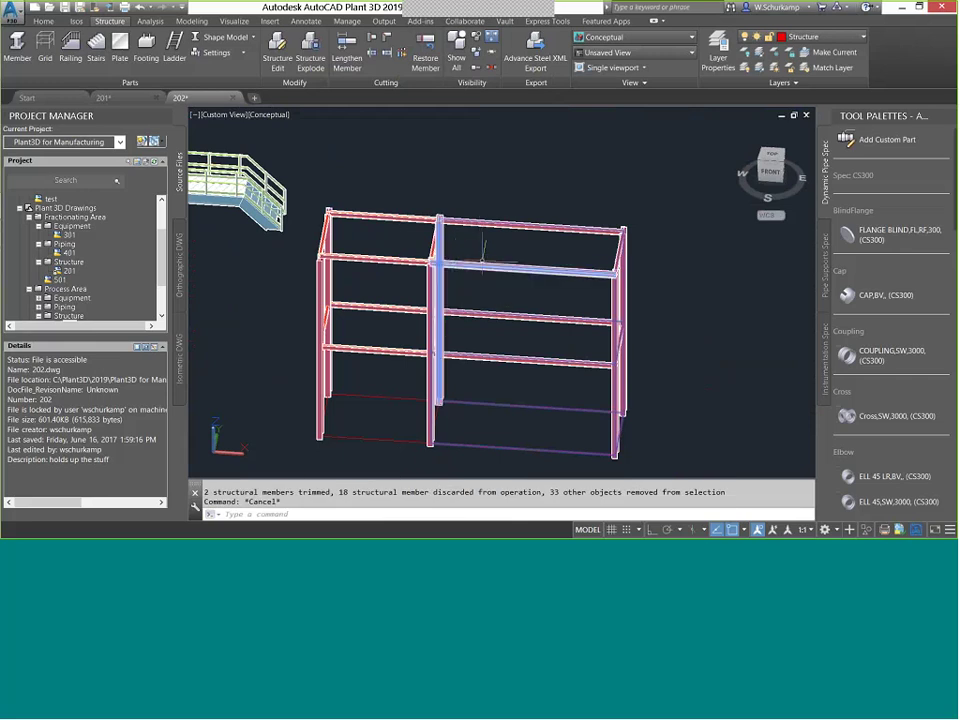
Inspect the cut beam ends where they meet the columns of the new frame from several sides.
key("Escape")
scroll(434, 254, "up", 3)
middle_click_drag(520, 250, 443, 265, "shift")
scroll(343, 211, "up", 5)
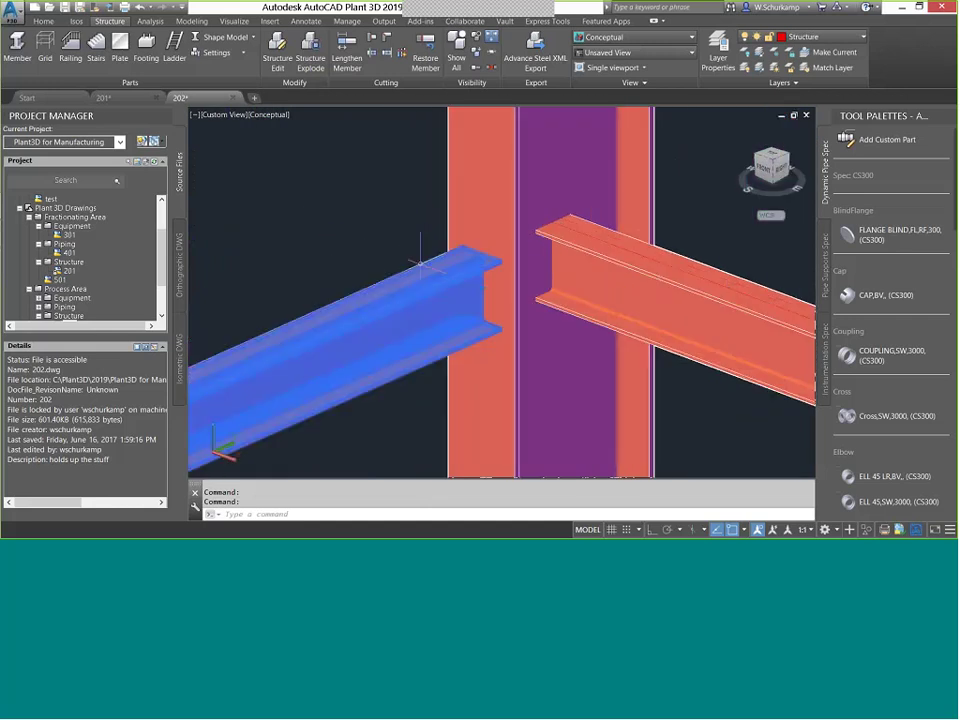
middle_click_drag(386, 208, 407, 229, "shift")
scroll(366, 232, "down", 5)
middle_click_drag(278, 237, 420, 335, "shift")
scroll(312, 195, "up", 6)
middle_click_drag(330, 227, 504, 222)
scroll(428, 281, "up", 3)
scroll(504, 229, "down", 4)
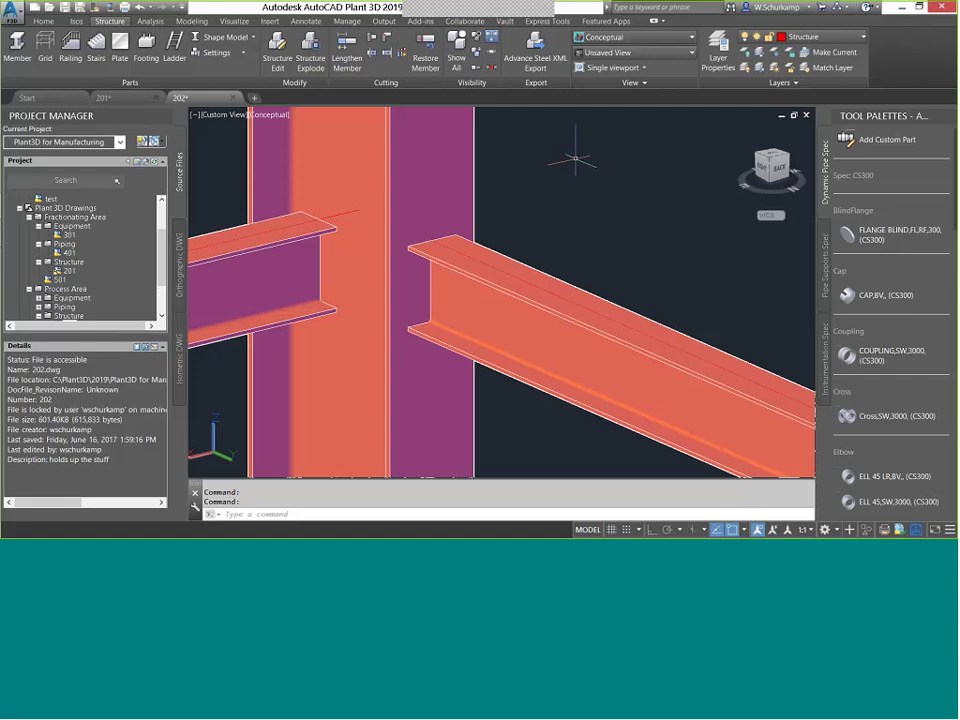
Erase the entire new steel frame with its grid, leaving the original platform and stair structure in place.
middle_click(512, 250)
middle_click(512, 250)
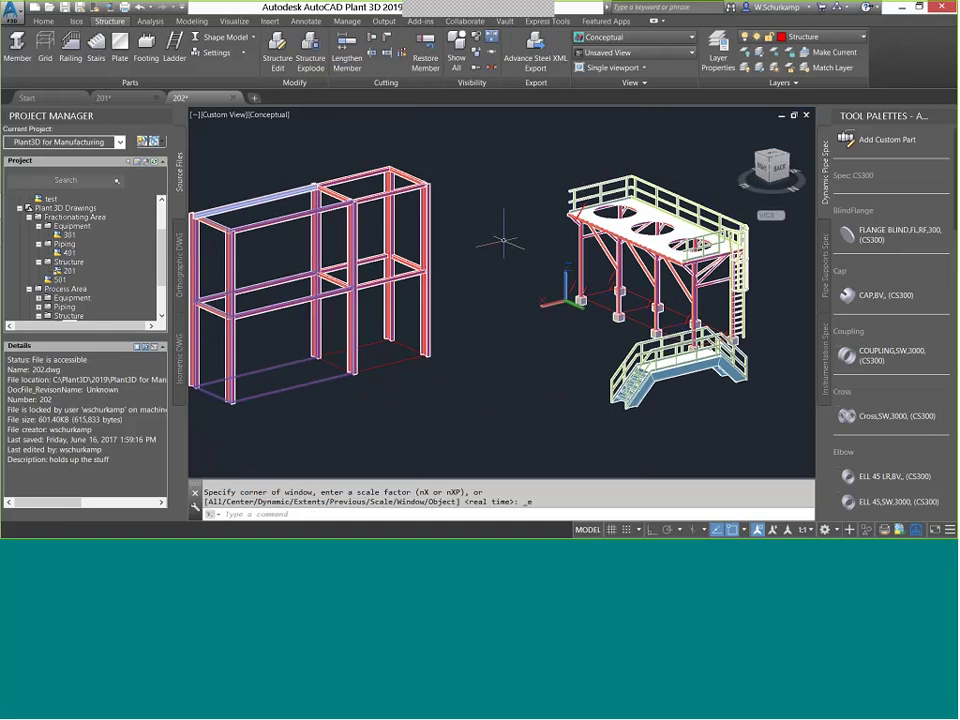
scroll(610, 200, "up", 6)
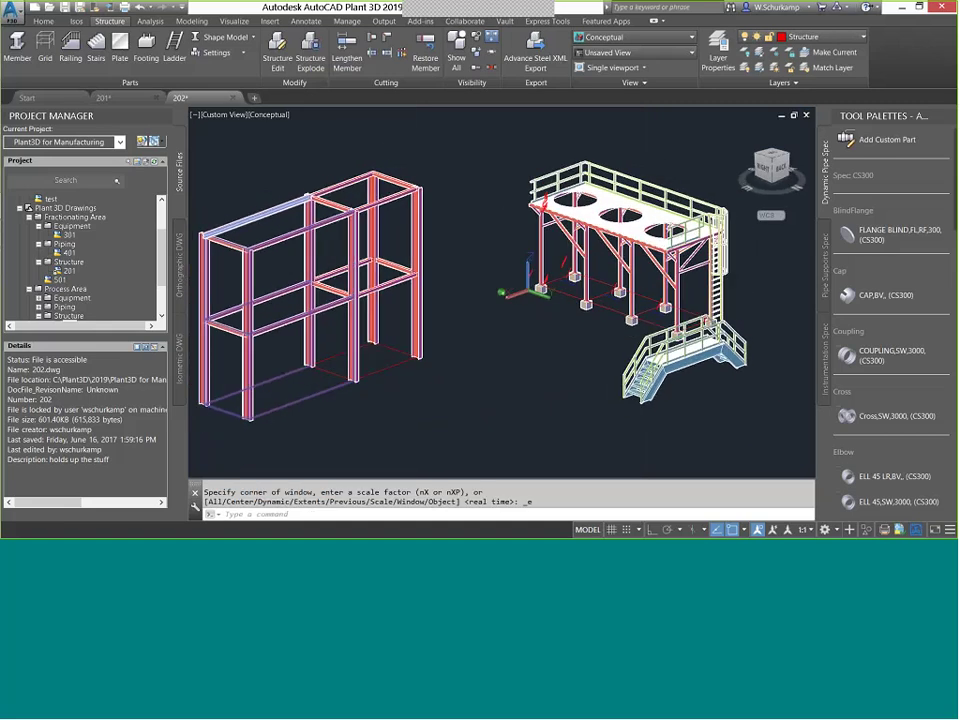
middle_click_drag(645, 325, 419, 245)
scroll(545, 302, "down", 3)
middle_click_drag(545, 302, 376, 180)
scroll(590, 290, "down", 1)
middle_click_drag(645, 314, 643, 250)
middle_click_drag(448, 316, 430, 200, "shift")
scroll(600, 332, "down", 3)
scroll(430, 200, "down", 2)
middle_click_drag(570, 315, 611, 359, "shift")
left_click(607, 360)
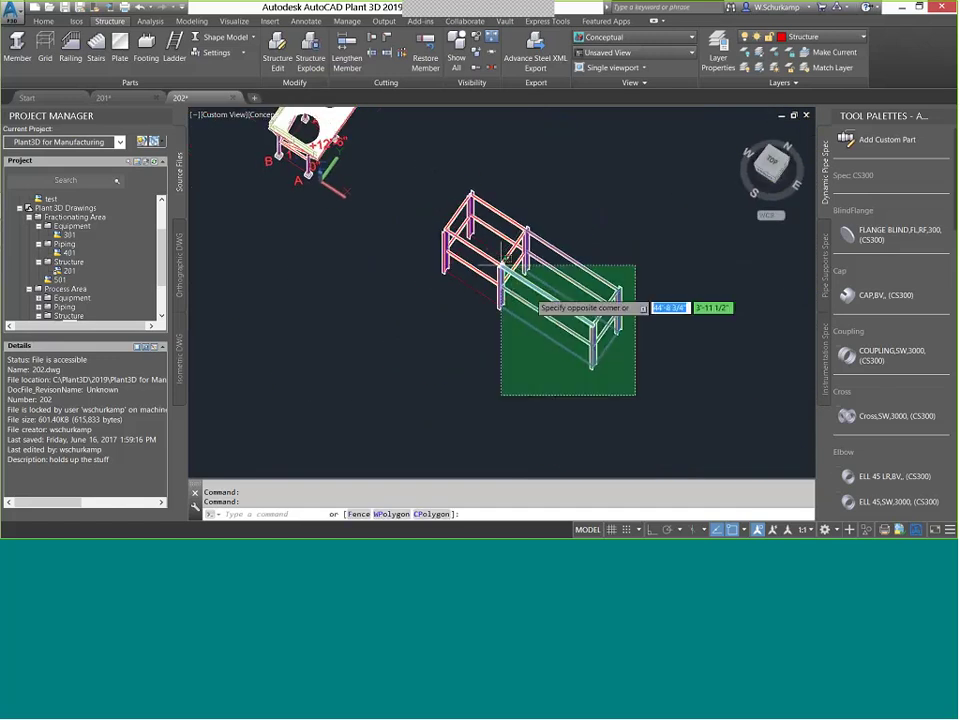
left_click(424, 195)
key("Delete")
scroll(439, 208, "up", 2)
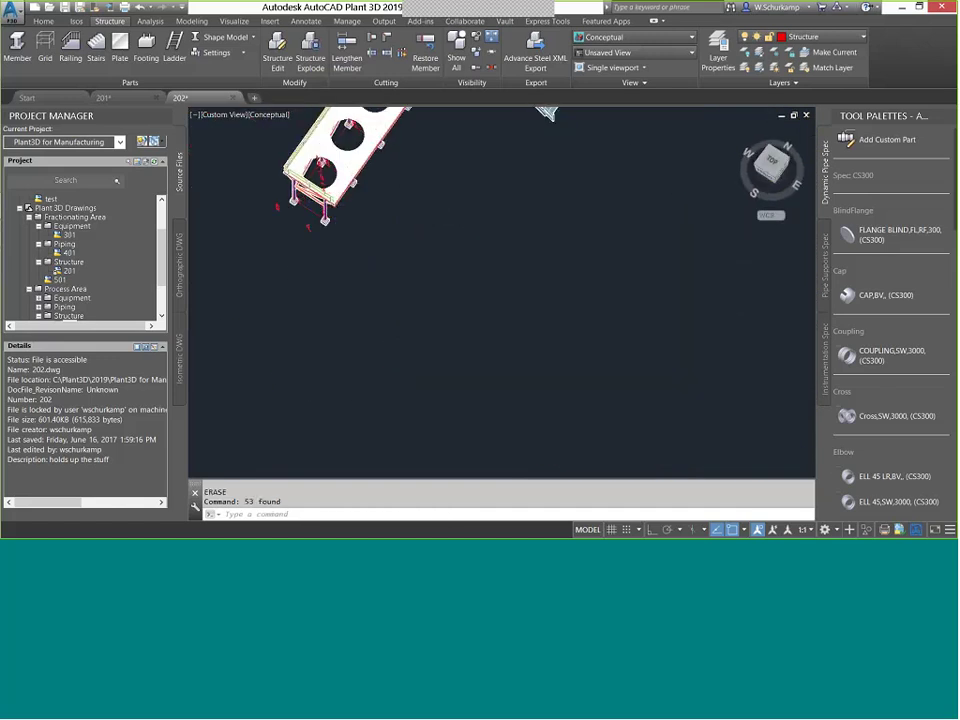
middle_click(439, 208)
middle_click(439, 208)
Close drawings 202 and 201 without saving the changes.
left_click(234, 98)
left_click(235, 98)
left_click(497, 306)
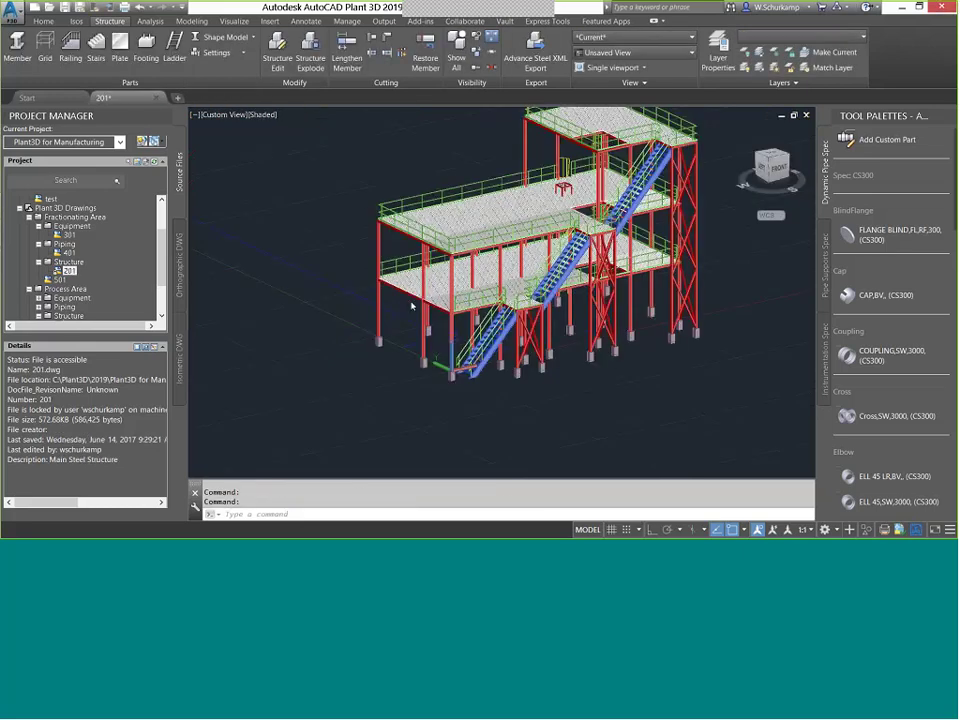
left_click(156, 98)
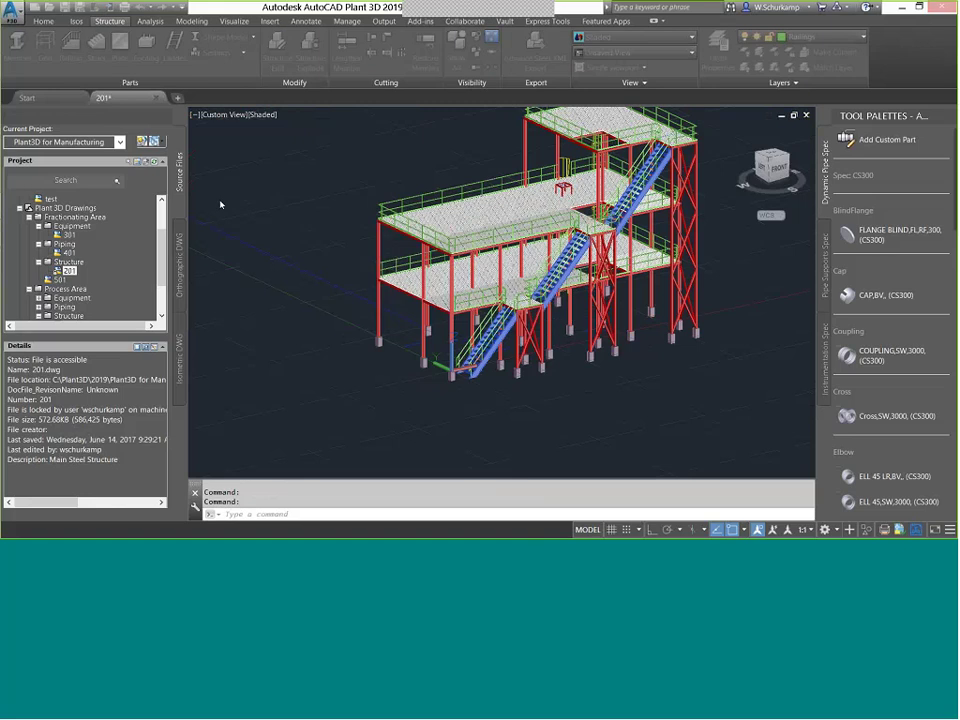
key("n")
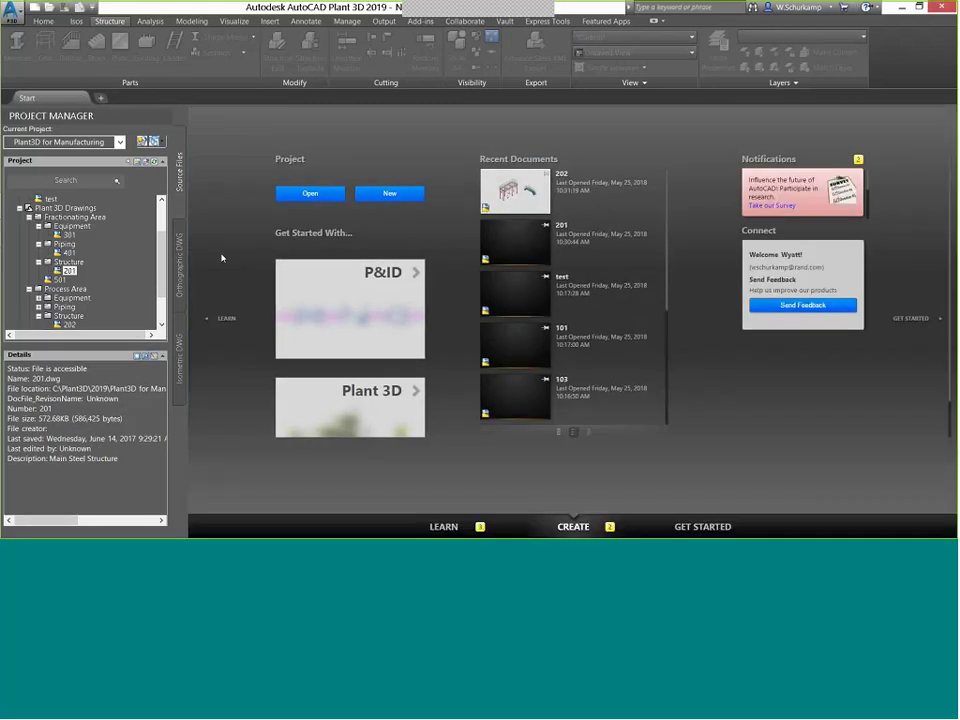
Open drawing 301 from the Equipment folder of the Fractionating Area.
scroll(161, 289, "down", 3)
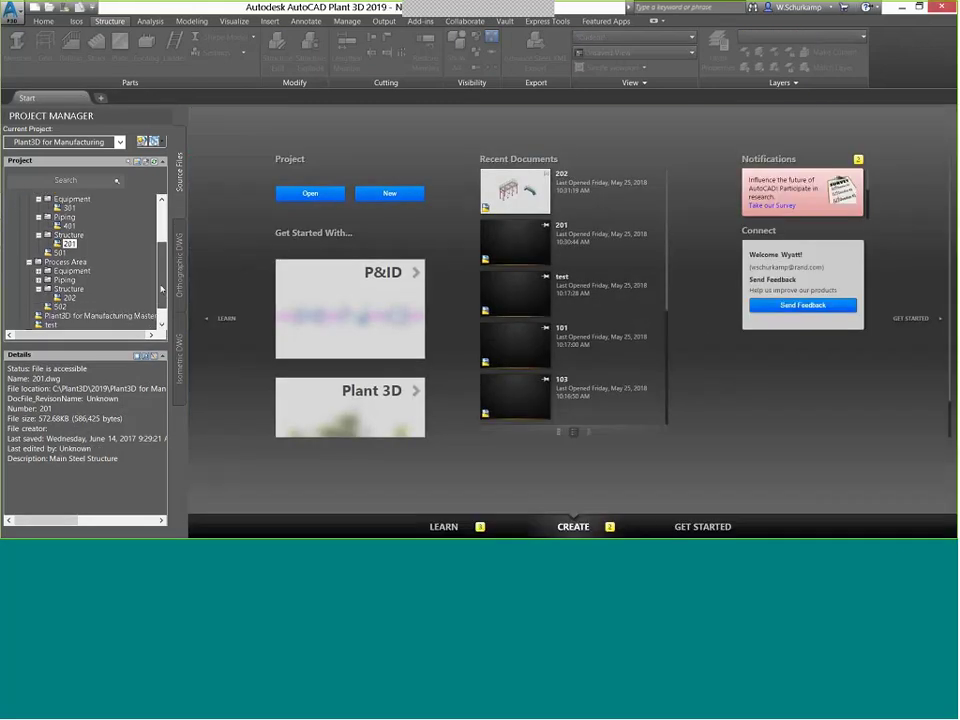
scroll(161, 289, "up", 3)
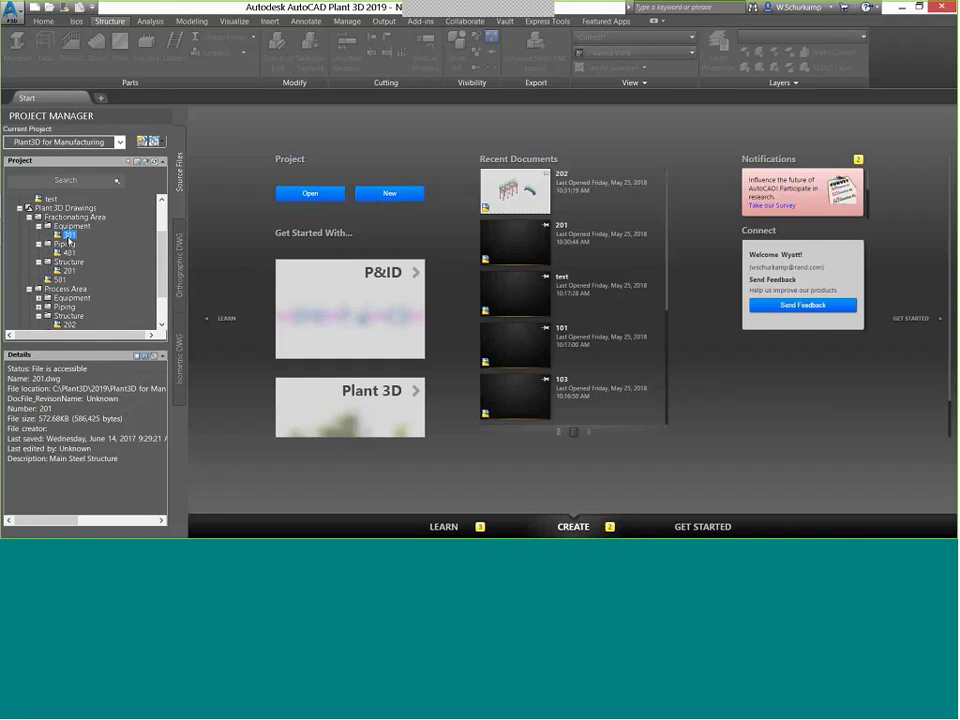
left_click(69, 235)
double_click(69, 235)
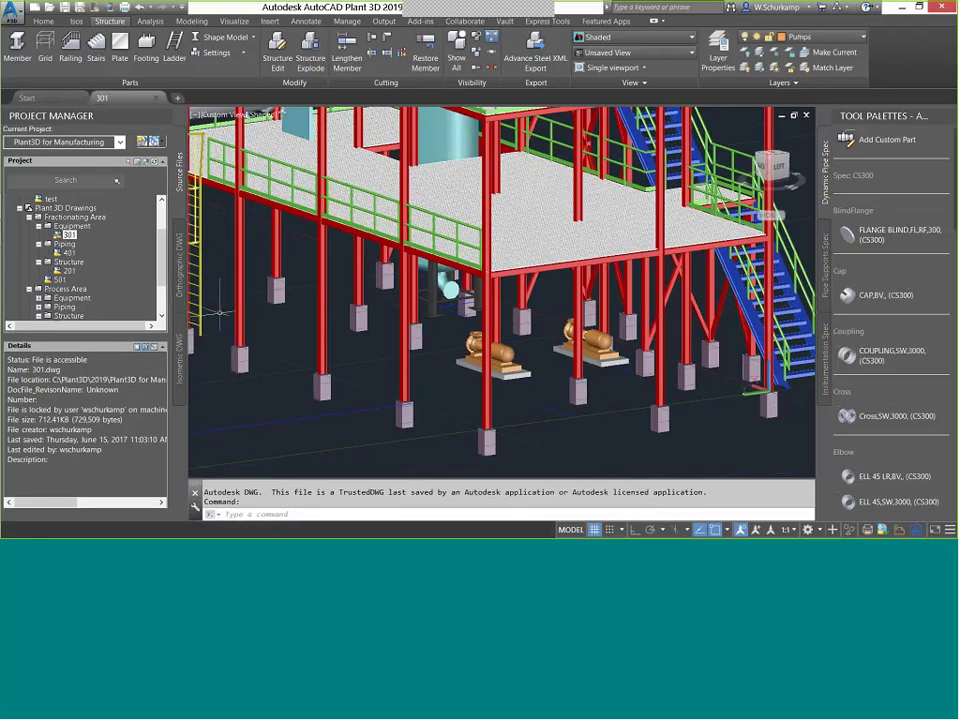
Examine the equipment placed on the steel structure, including the filter on its support stand, the tall vessel and the pumps.
middle_click_drag(255, 328, 409, 385, "shift")
scroll(440, 333, "down", 5)
scroll(417, 273, "up", 10)
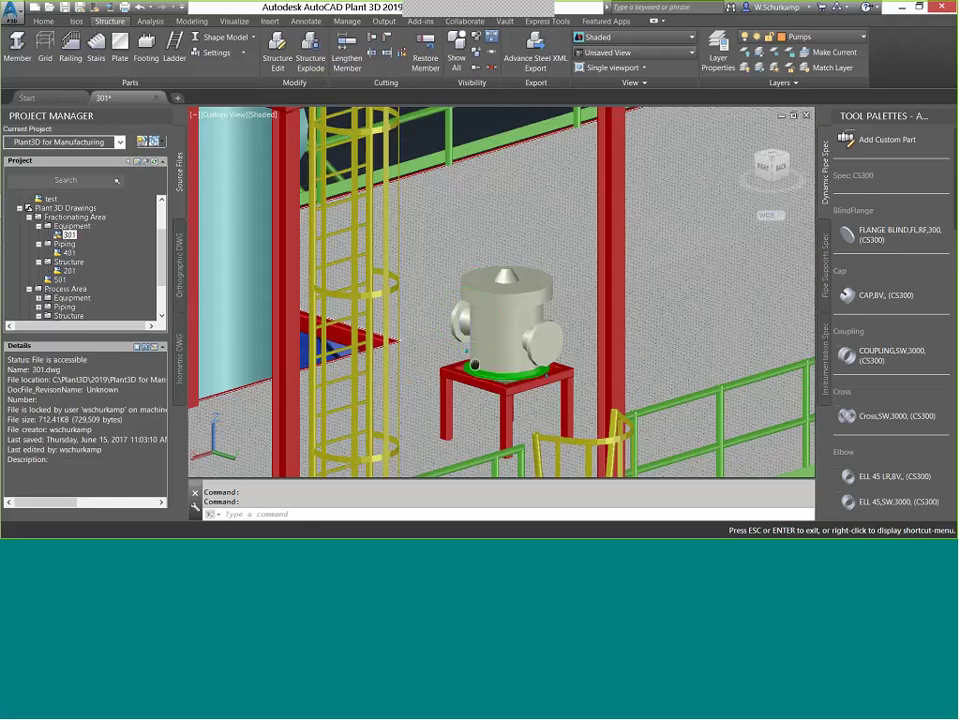
scroll(362, 336, "up", 3)
scroll(362, 335, "down", 12)
middle_click_drag(388, 323, 242, 312, "shift")
scroll(290, 238, "up", 10)
scroll(410, 314, "up", 5)
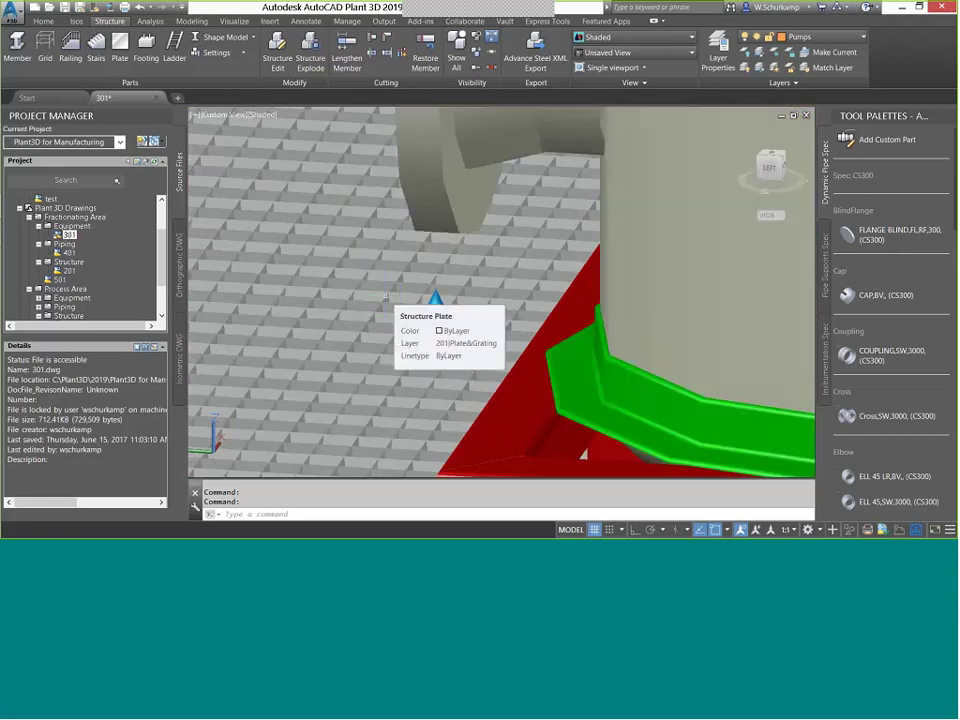
scroll(385, 297, "down", 5)
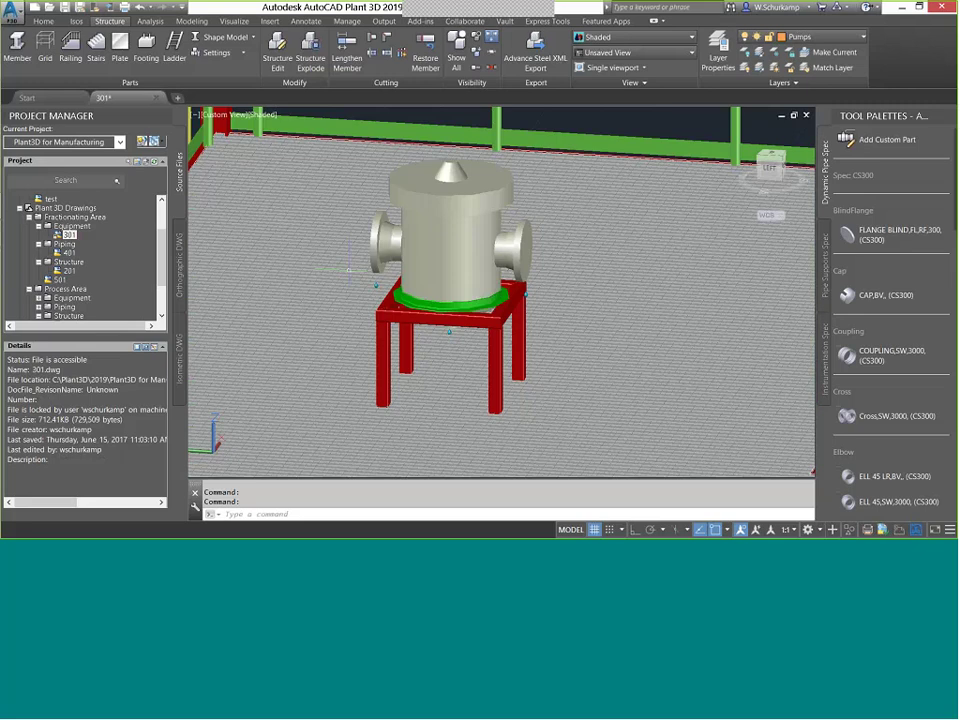
middle_click_drag(346, 323, 482, 336, "shift")
scroll(443, 320, "up", 5)
scroll(410, 326, "down", 3)
scroll(486, 325, "down", 10)
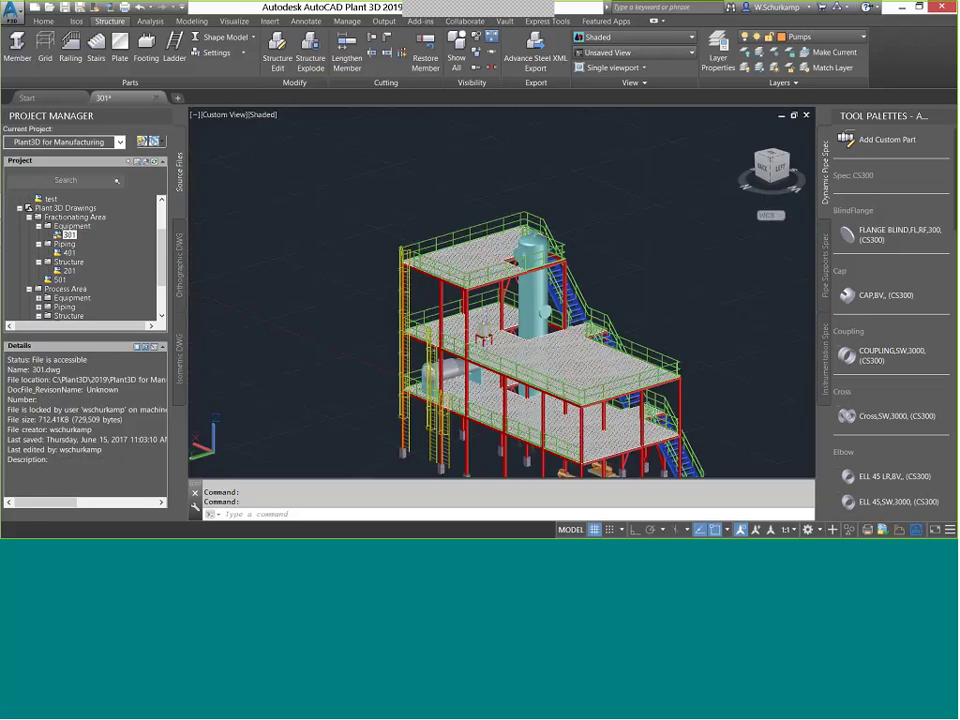
scroll(520, 286, "up", 3)
scroll(521, 326, "down", 2)
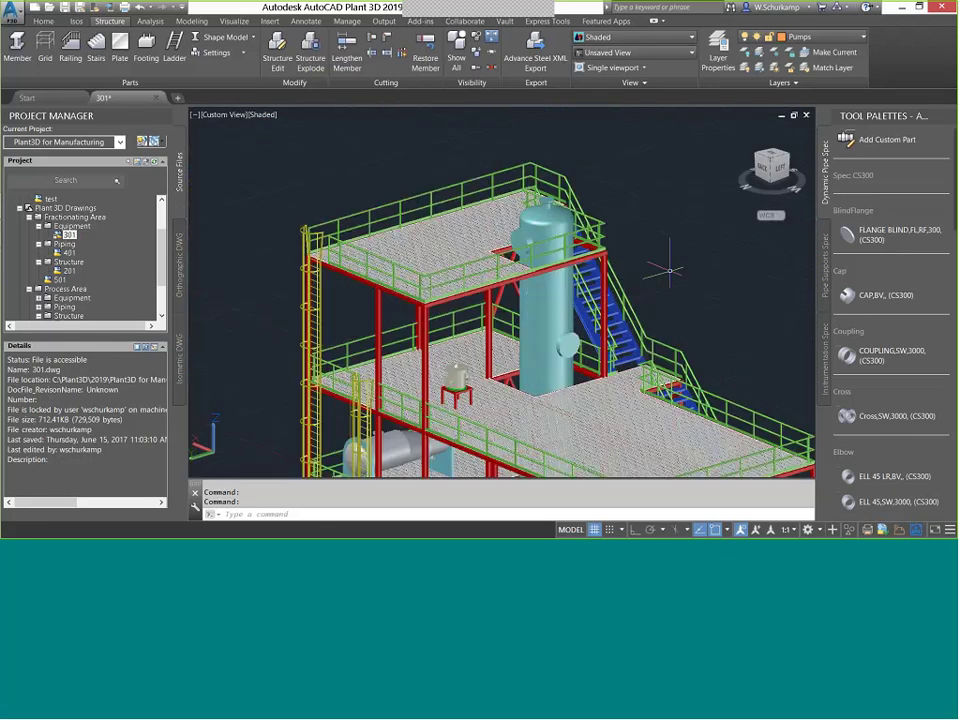
middle_click_drag(671, 270, 570, 168)
middle_click_drag(465, 340, 620, 260, "shift")
Open the layer properties and try to turn off all layers of the 201 xref.
left_click(717, 52)
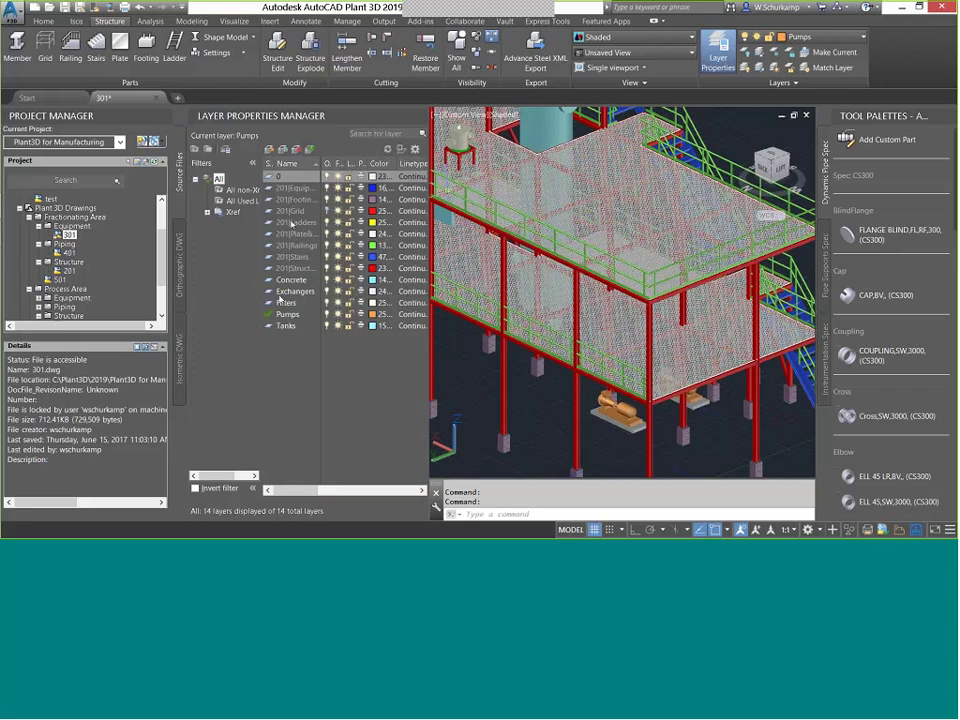
left_click(207, 213)
right_click(241, 224)
mouse_move(320, 232)
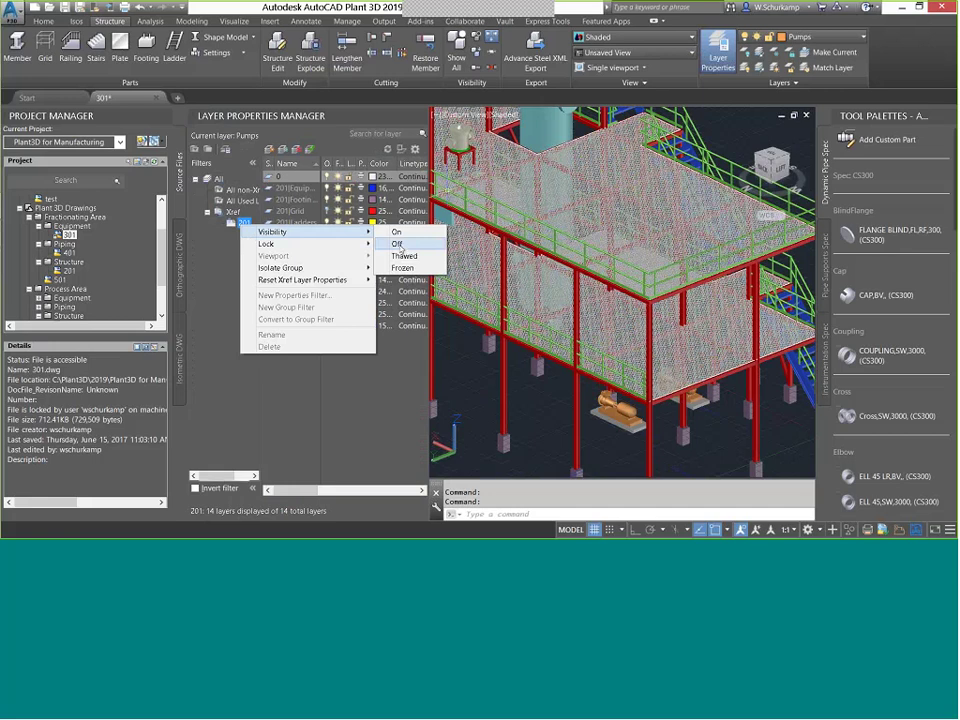
left_click(399, 245)
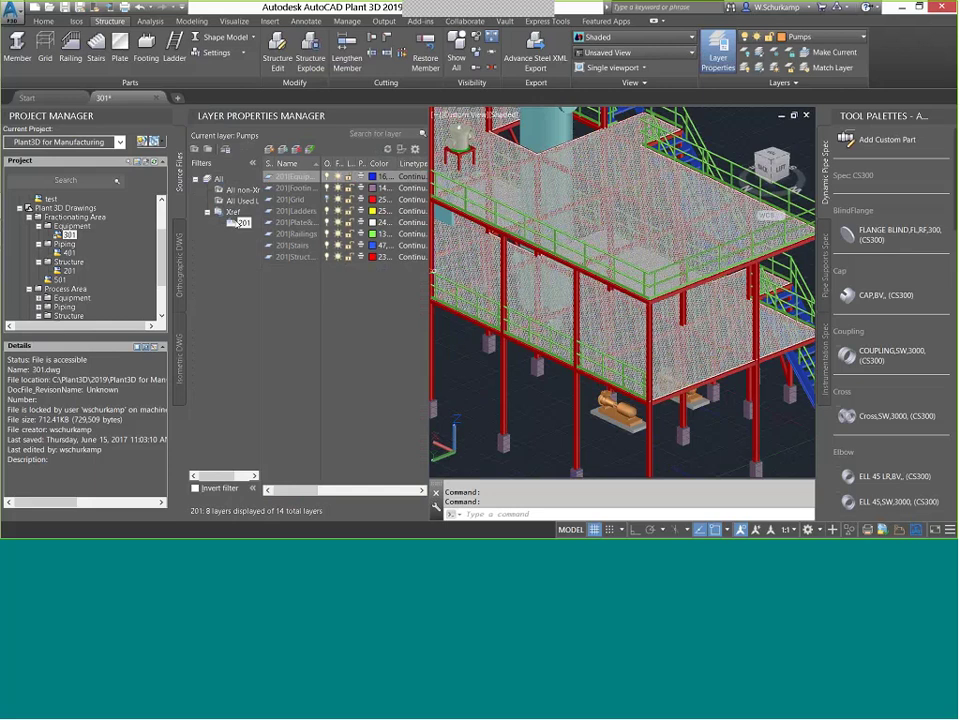
Freeze all layers of the 201 xref and close the layer properties.
right_click(234, 221)
mouse_move(266, 241)
mouse_move(362, 228)
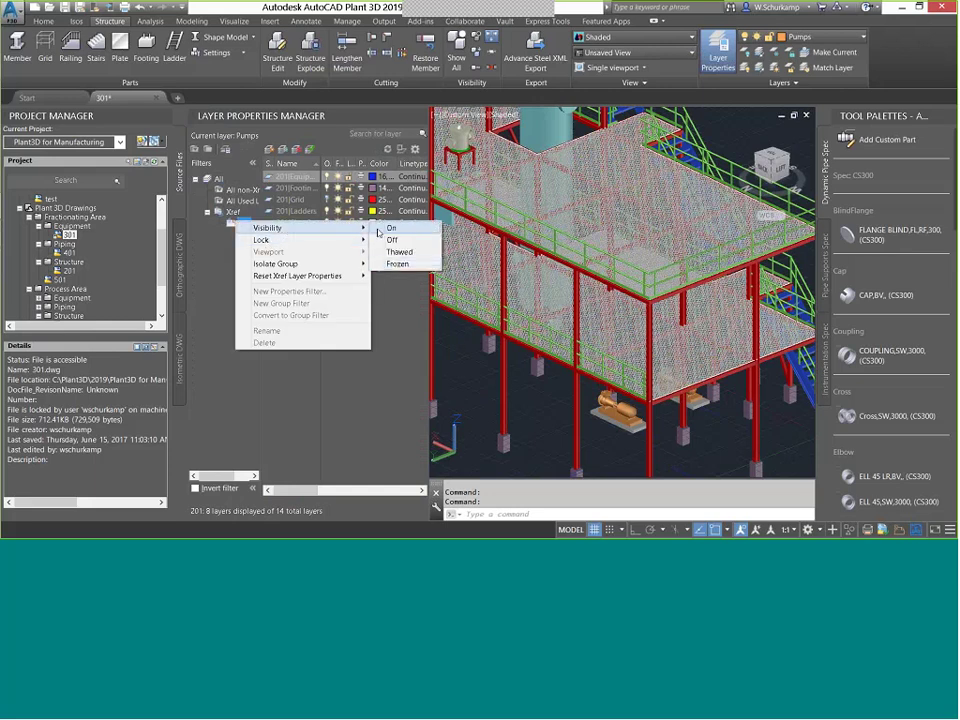
left_click(396, 262)
scroll(570, 250, "down", 7)
middle_click_drag(603, 268, 621, 284)
scroll(618, 284, "up", 2)
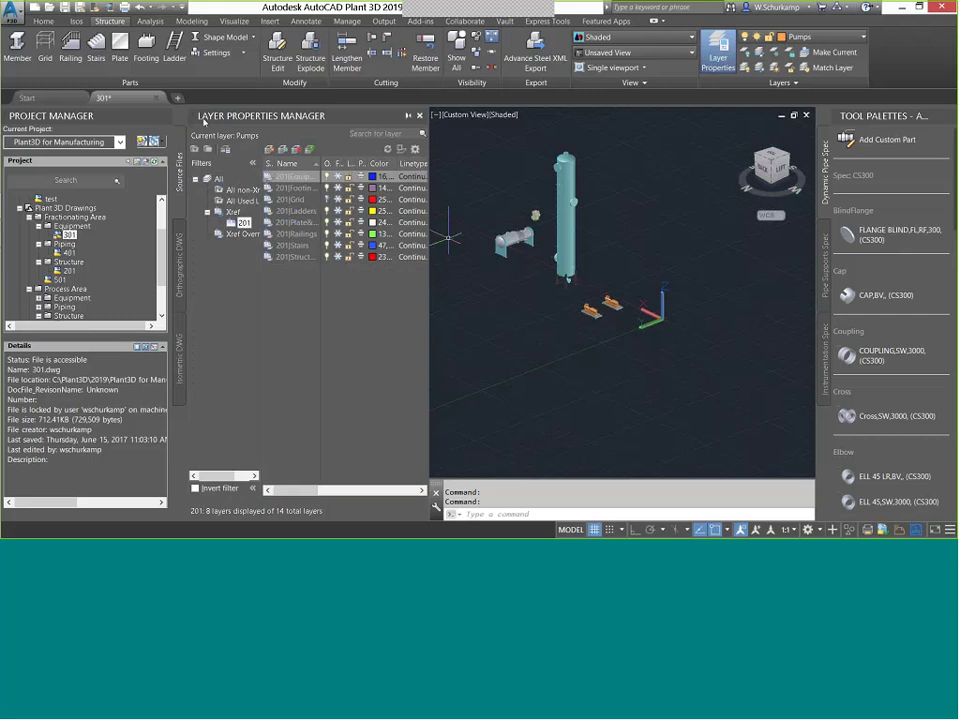
left_click(419, 116)
Examine the isolated equipment in drawing 301, from the exchanger, filter and tall vessel to the two pumps.
scroll(372, 265, "up", 2)
scroll(493, 332, "up", 3)
scroll(503, 305, "down", 4)
middle_click_drag(403, 234, 600, 362)
scroll(449, 215, "up", 2)
scroll(440, 221, "down", 4)
middle_click_drag(505, 179, 398, 124)
scroll(493, 223, "up", 3)
scroll(479, 229, "down", 3)
scroll(577, 345, "up", 2)
middle_click_drag(573, 350, 539, 281)
Start creating new equipment, browse the available equipment types, and choose the Vertical Inline Pump.
left_click(43, 21)
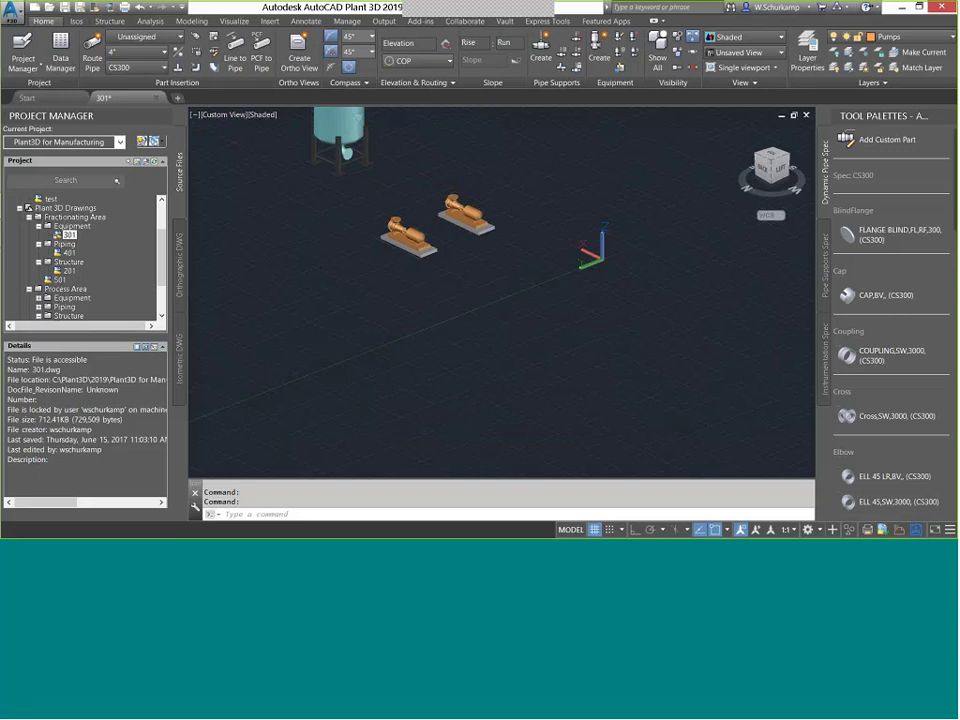
left_click(600, 45)
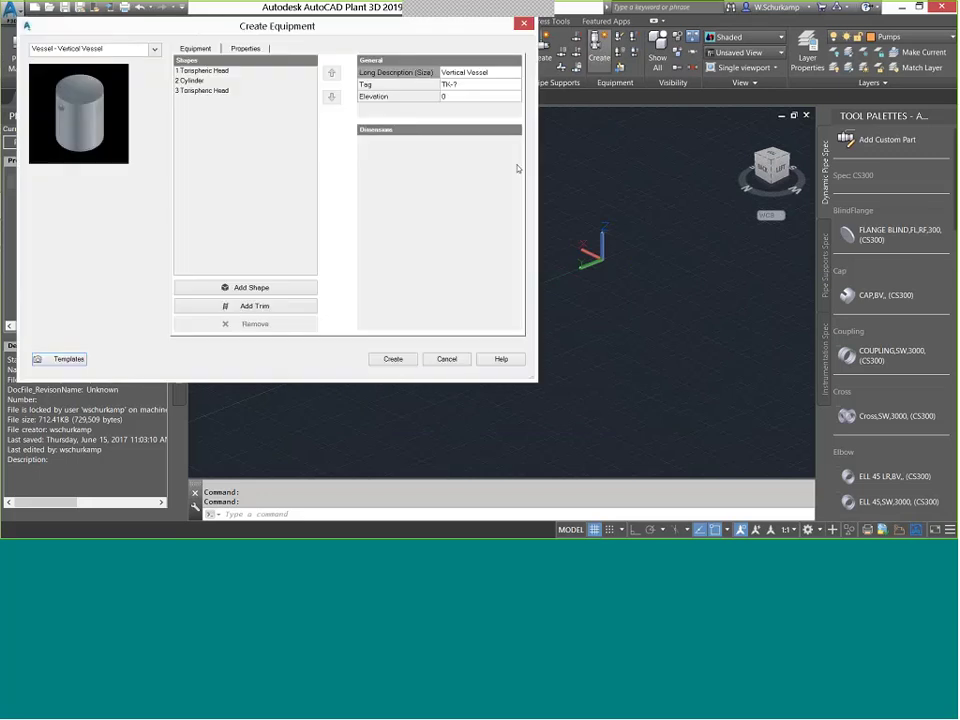
left_click(154, 48)
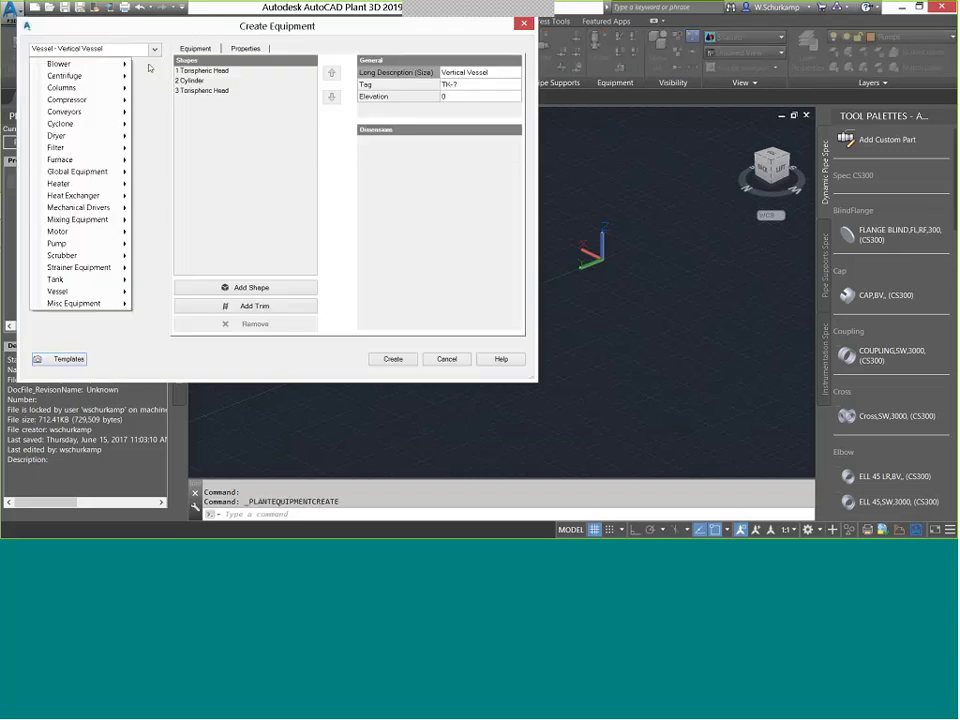
mouse_move(78, 195)
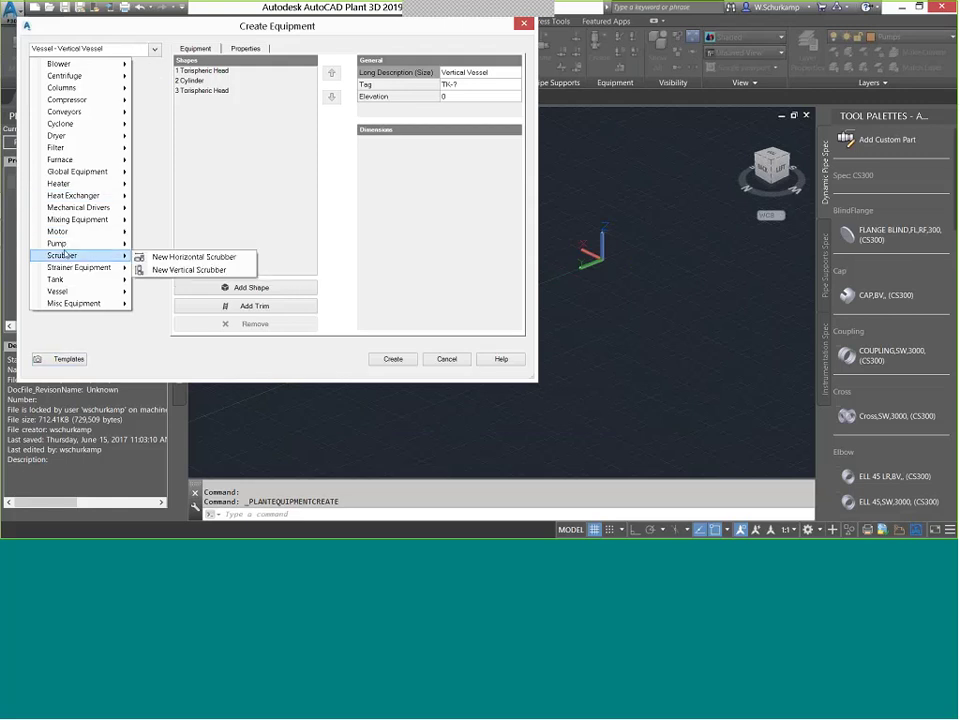
mouse_move(80, 245)
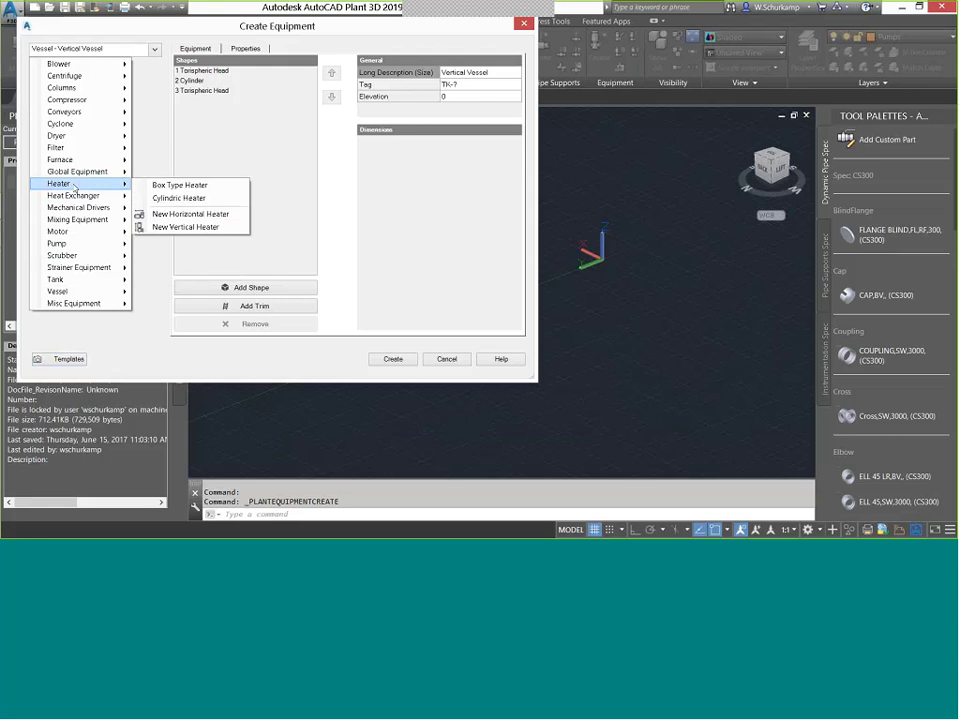
mouse_move(88, 157)
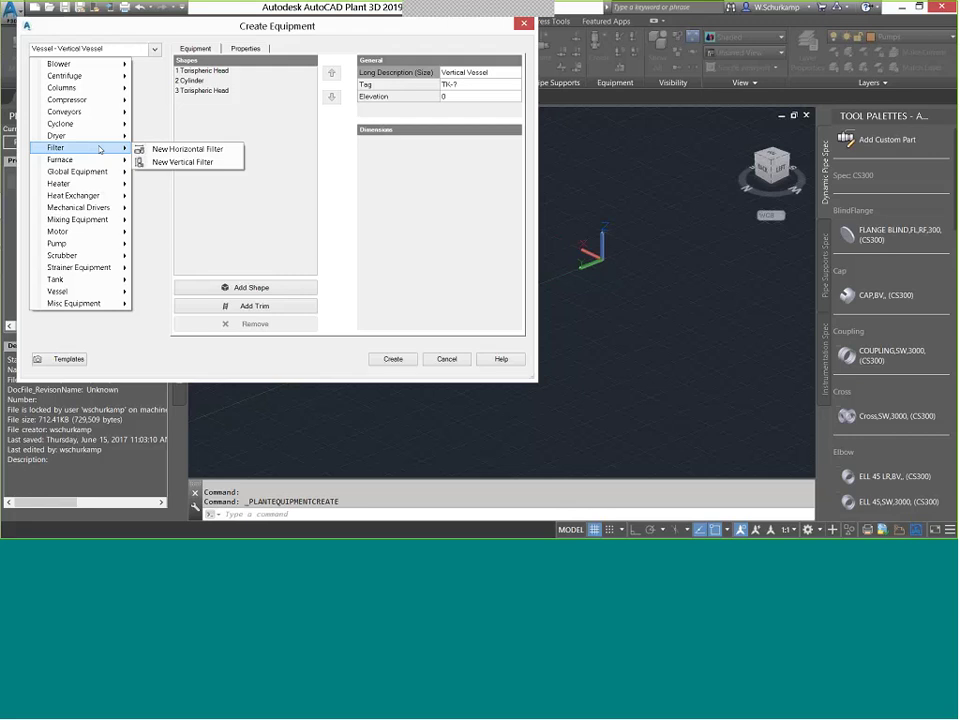
mouse_move(88, 124)
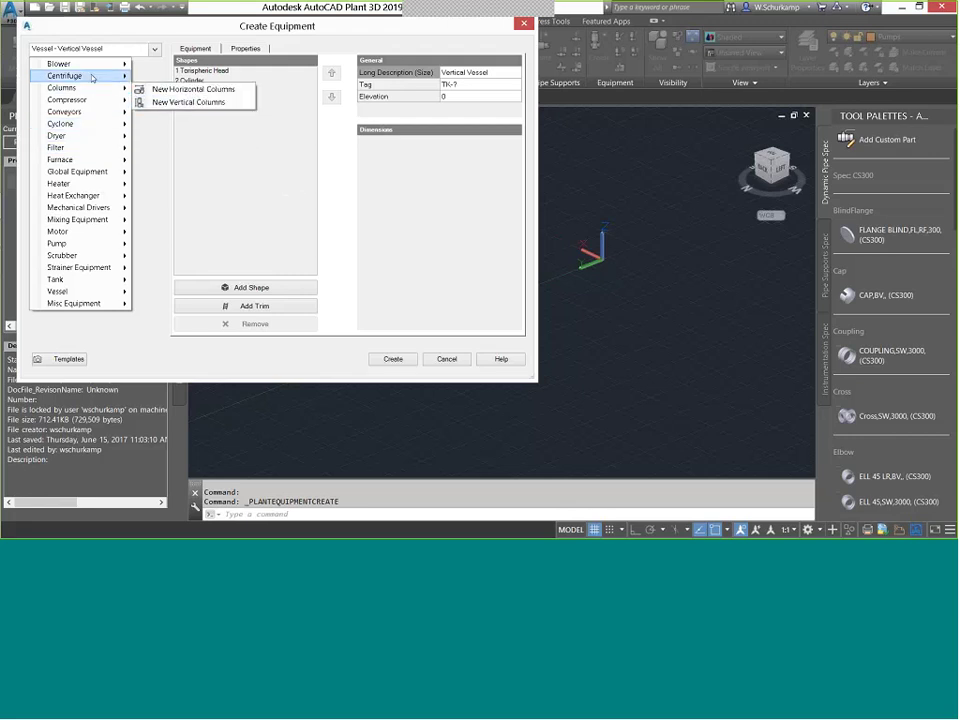
mouse_move(92, 68)
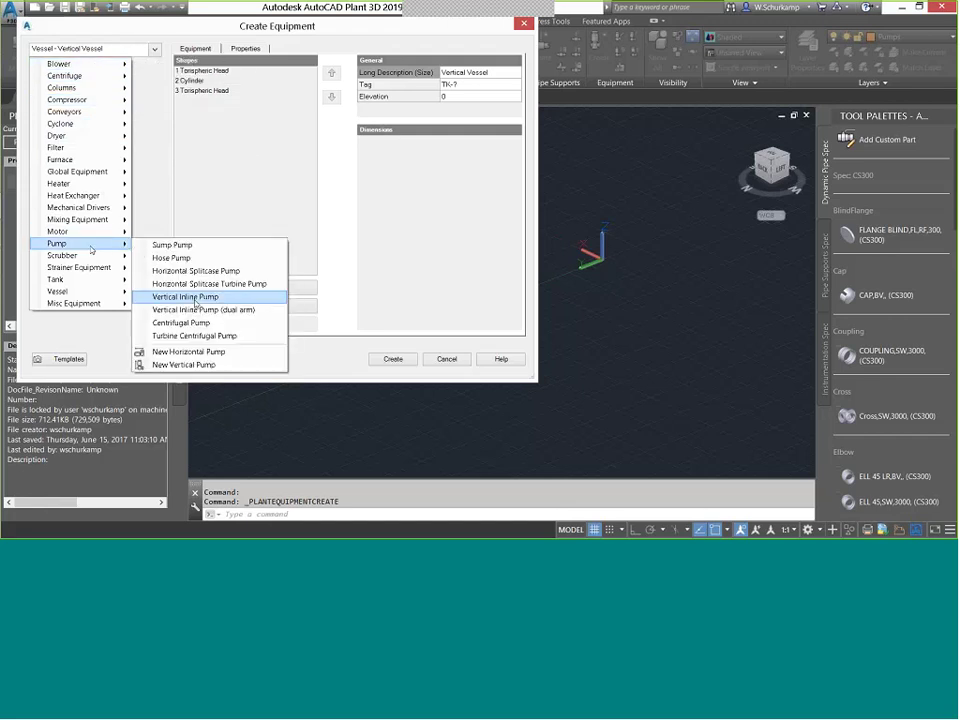
left_click(196, 297)
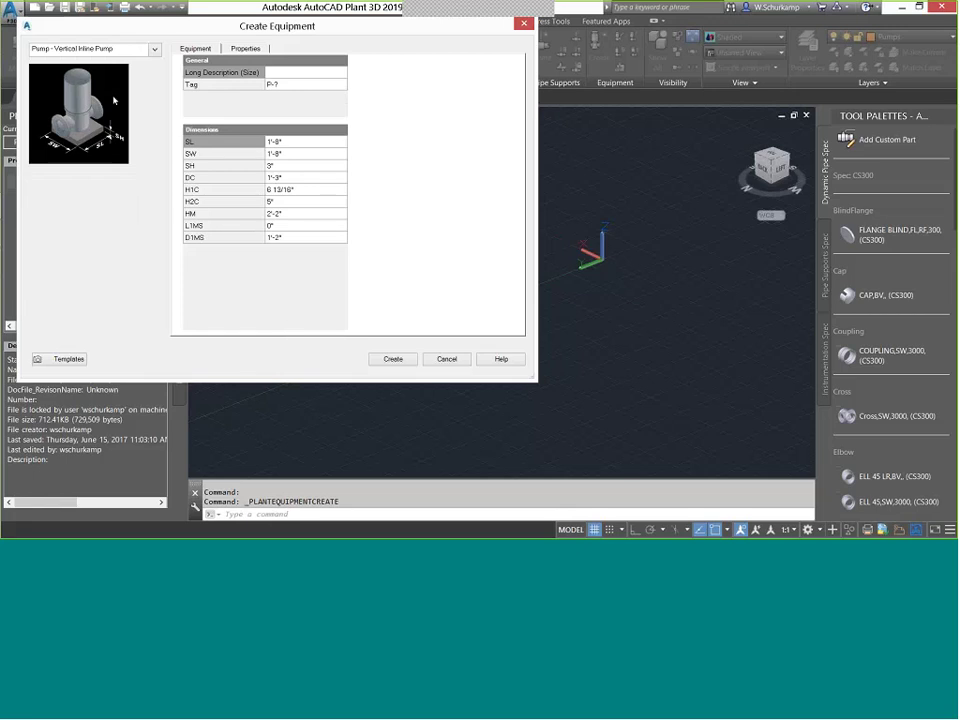
Review the available equipment templates and check what the pump's HM, D1MS, H1C, DC and SH dimensions control in the preview.
left_click(79, 361)
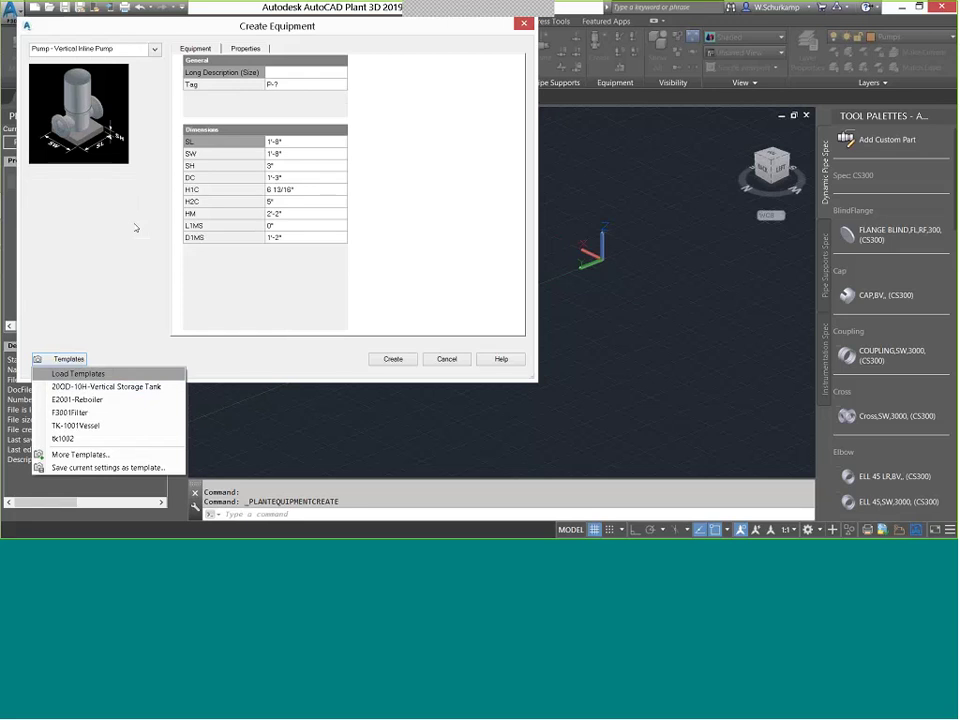
left_click(110, 128)
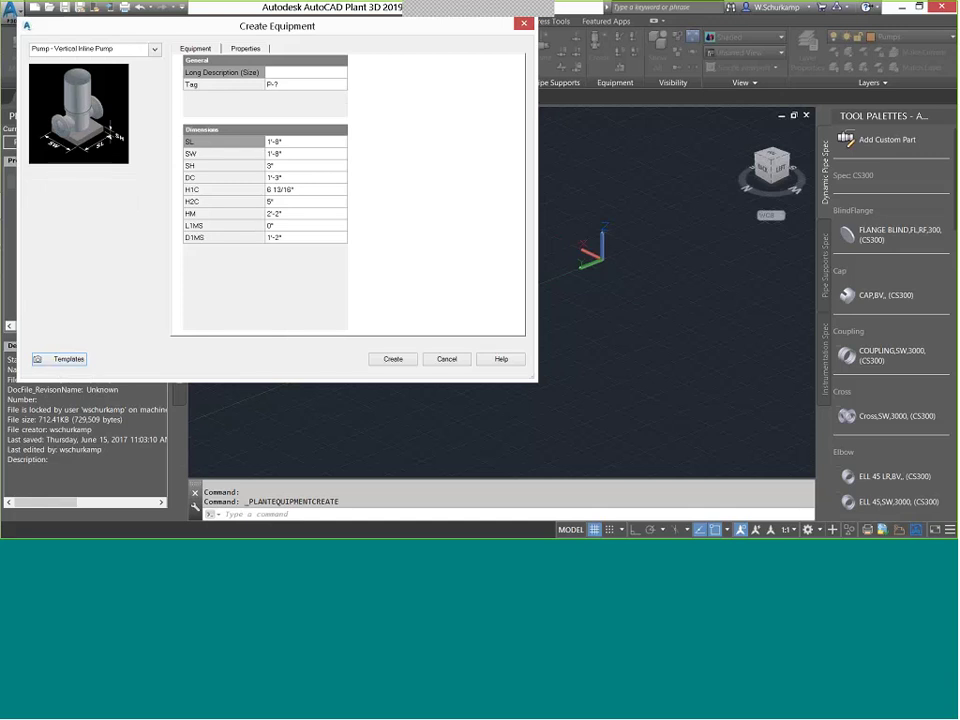
left_click(290, 213)
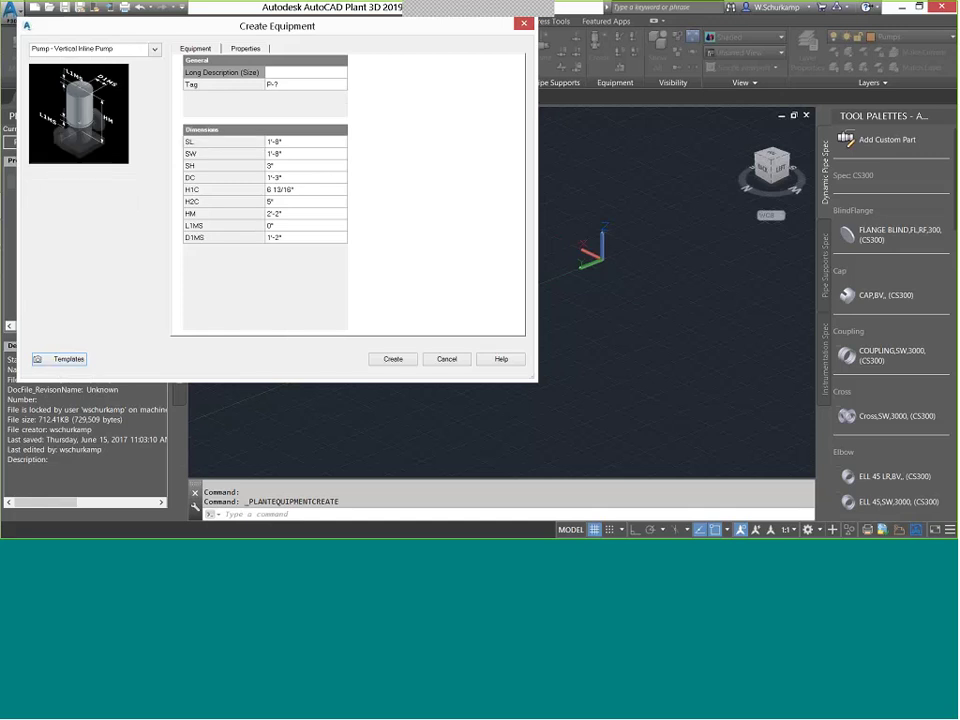
left_click(287, 238)
left_click(277, 189)
left_click(282, 178)
left_click(285, 166)
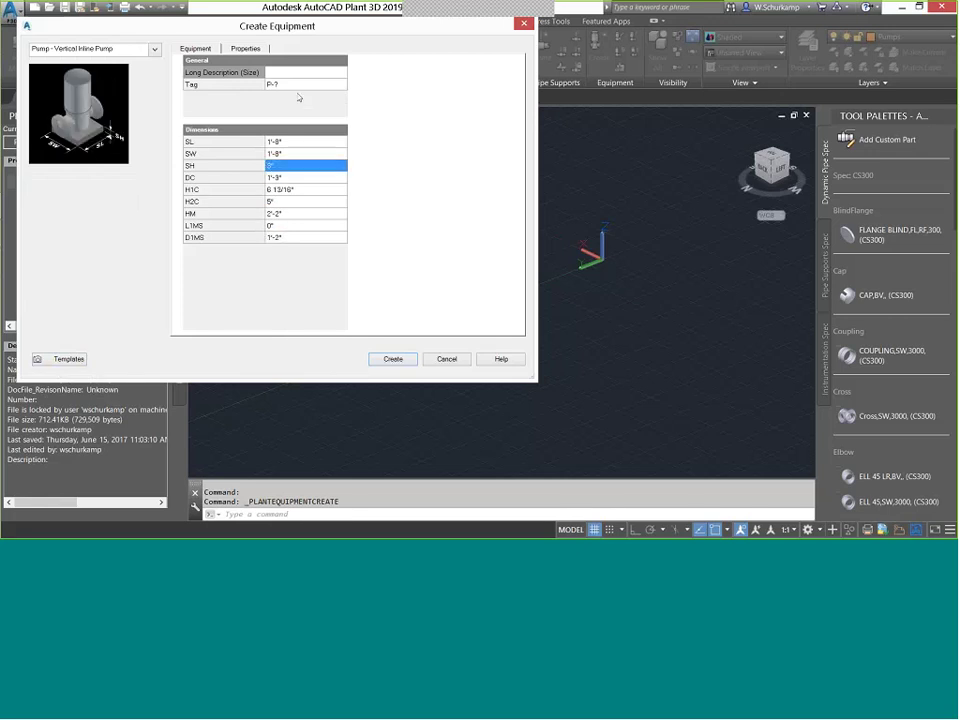
Check the pump's property data, then create the Vertical Inline Pump with its default dimensions in open space near the two existing pumps.
left_click(257, 51)
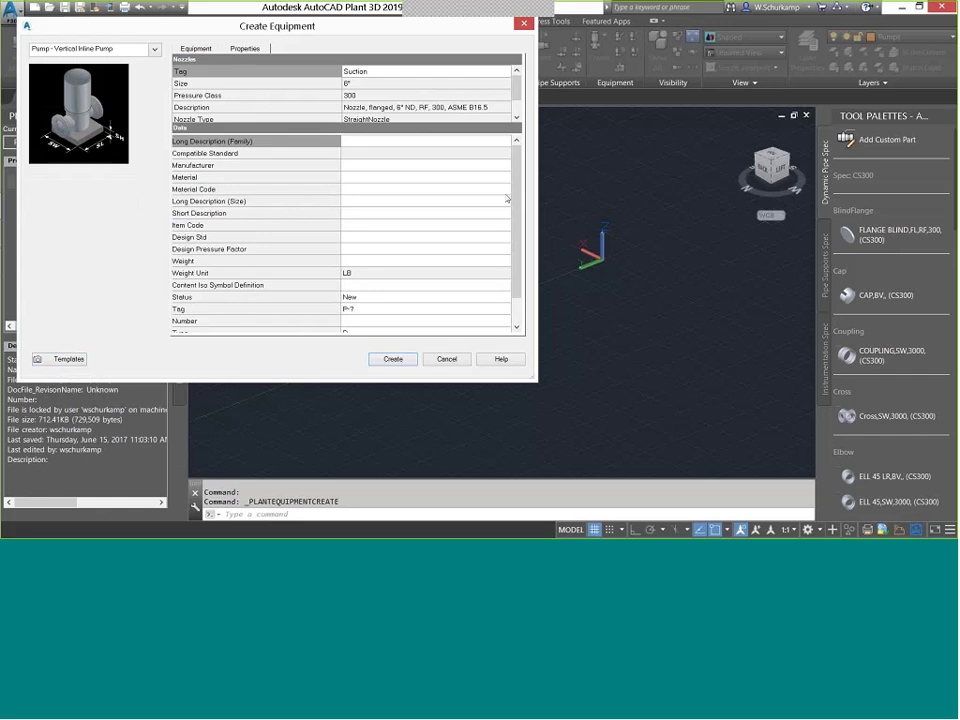
scroll(258, 247, "down", 3)
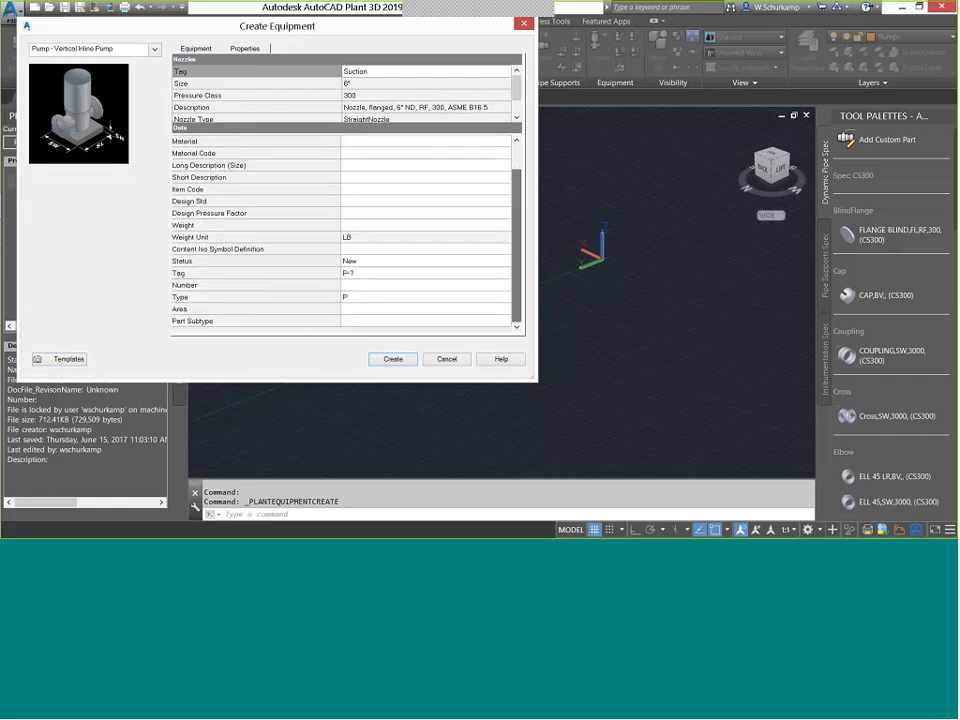
left_click(214, 52)
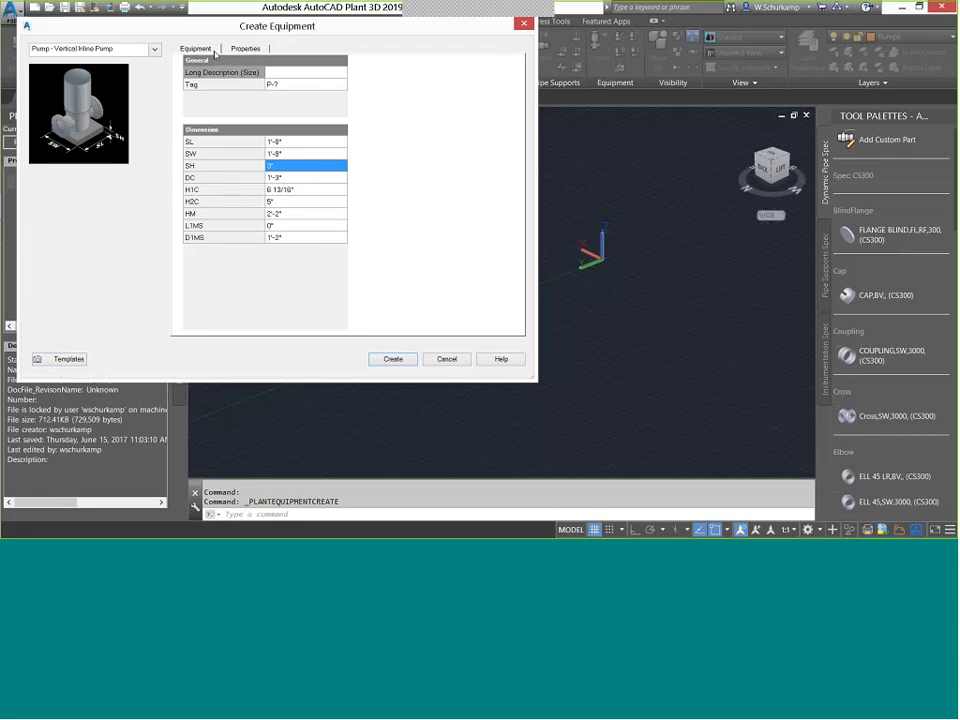
left_click(393, 358)
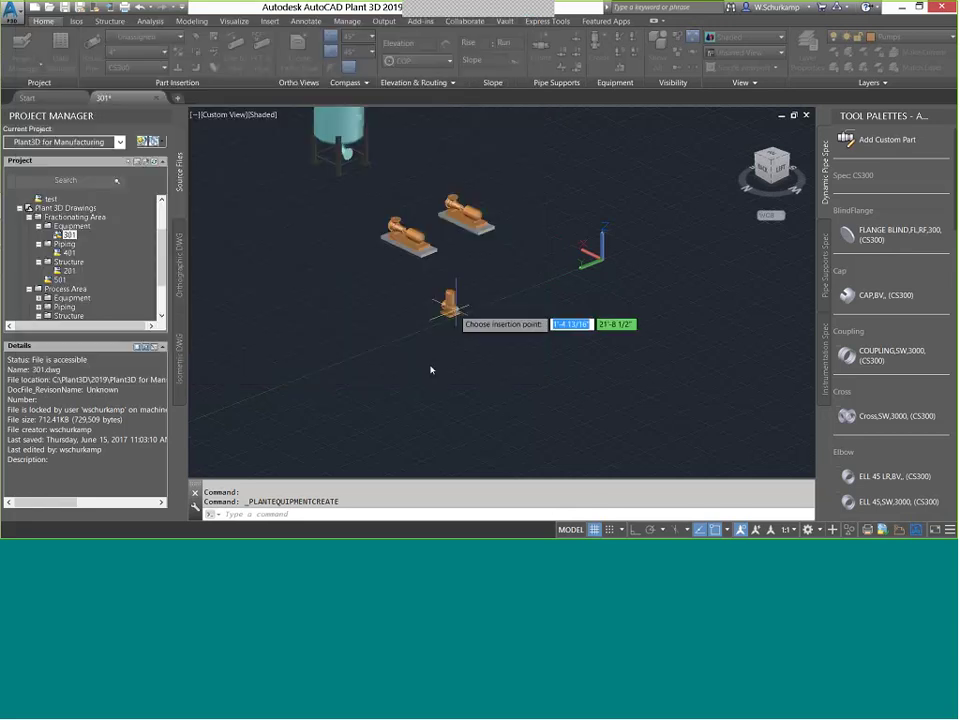
left_click(398, 304)
scroll(398, 304, "up", 6)
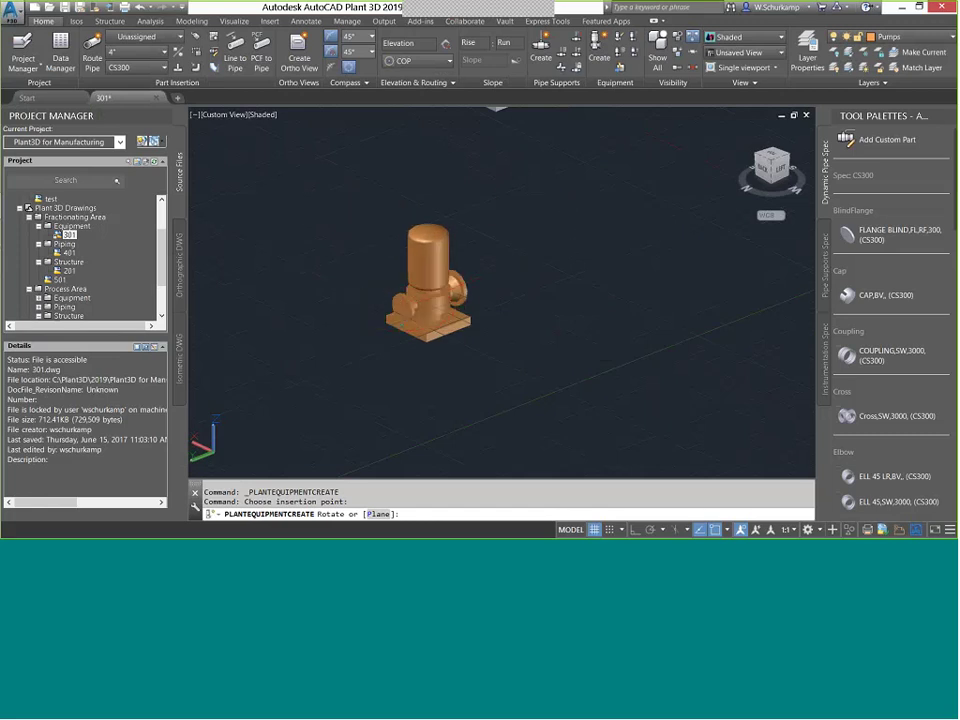
key("Escape")
Copy the new vertical pump 8' along the 180° polar direction, using the front corner of its base as base point.
scroll(499, 326, "up", 6)
left_click(433, 318)
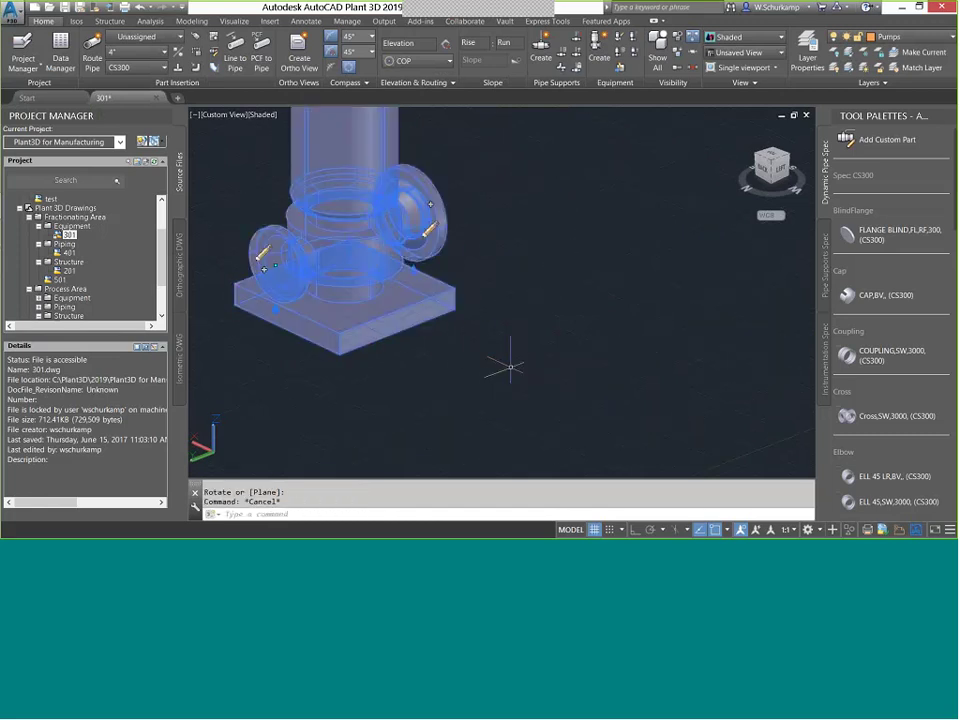
scroll(501, 345, "down", 2)
type("m")
key("Return")
middle_click_drag(512, 381, 459, 313)
scroll(457, 311, "down", 2)
left_click(390, 291)
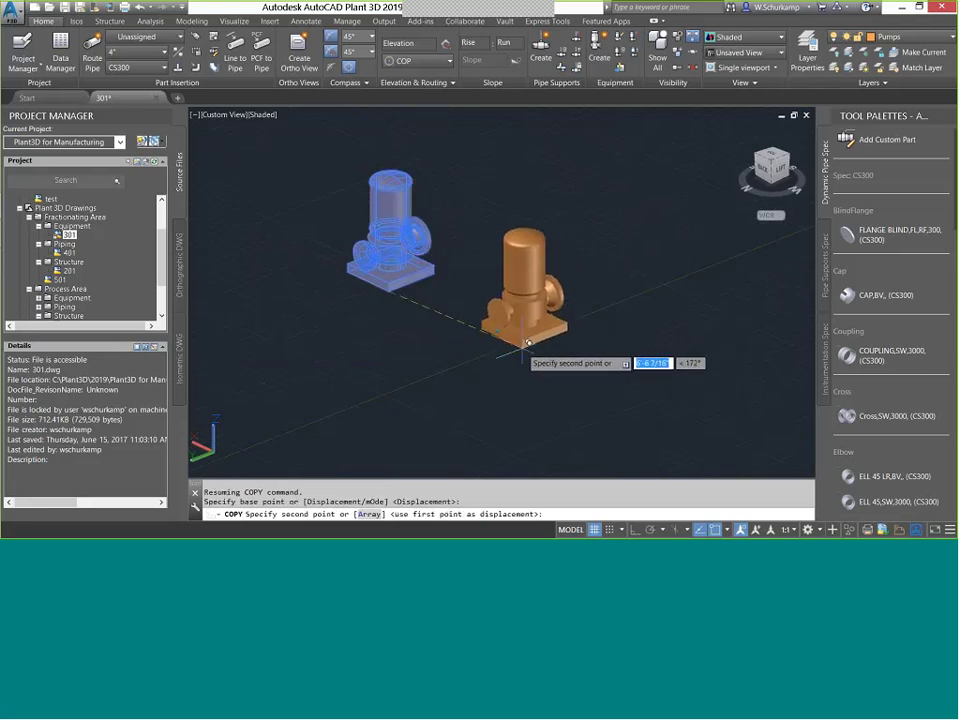
key("F10")
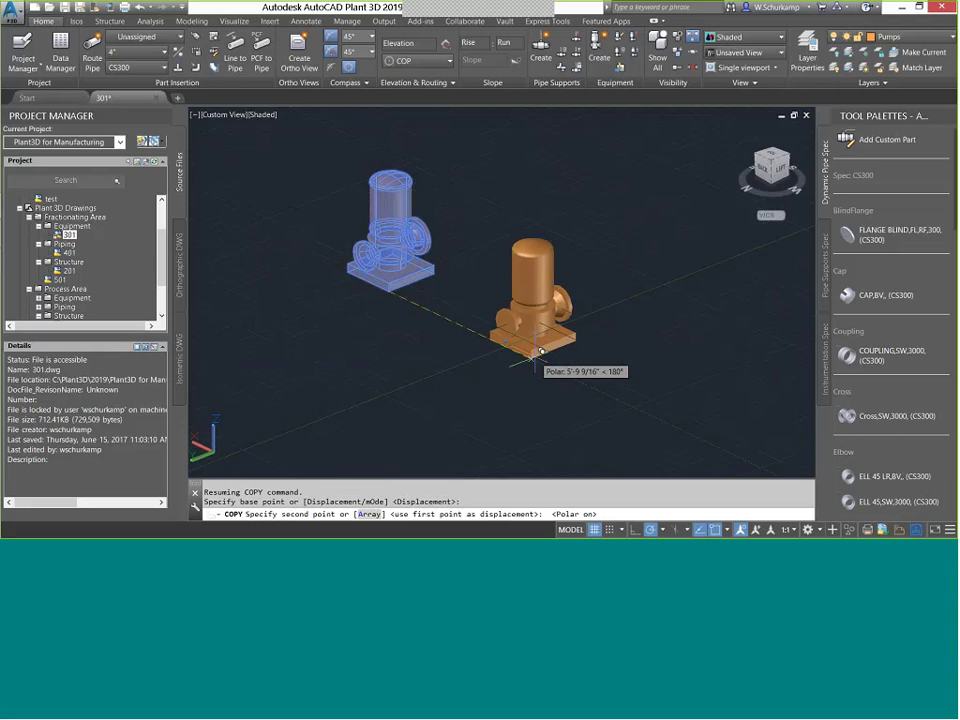
type("6'")
key("Return")
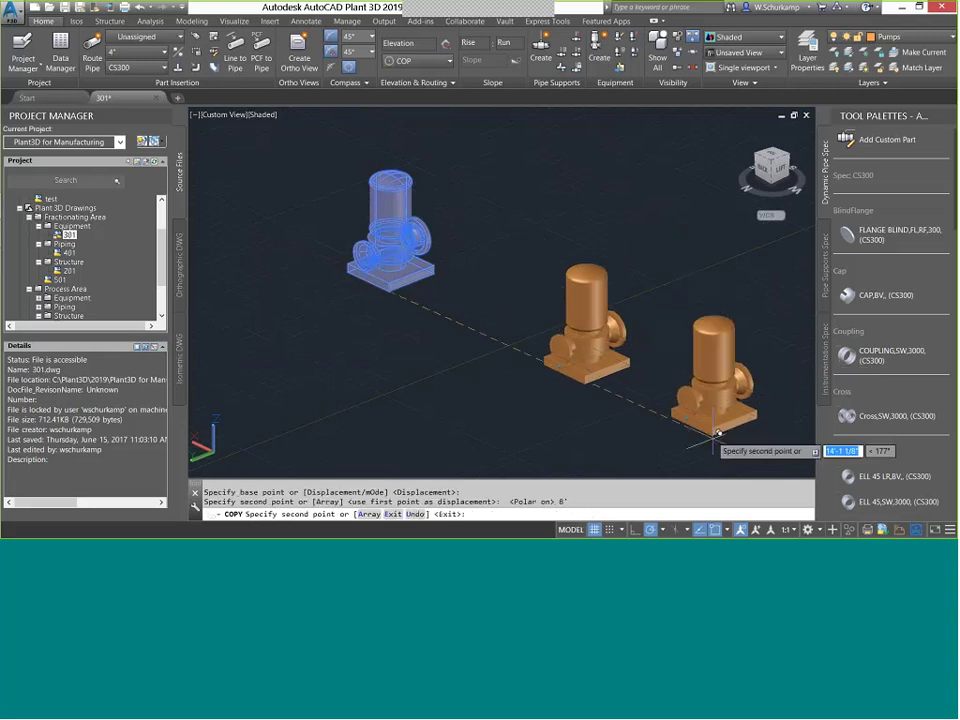
Place a second pump copy 16' from the original in the same row and finish copying.
type("16'")
key("Return")
scroll(626, 316, "down", 5)
key("Escape")
key("Escape")
middle_click_drag(662, 289, 515, 275)
scroll(502, 268, "up", 2)
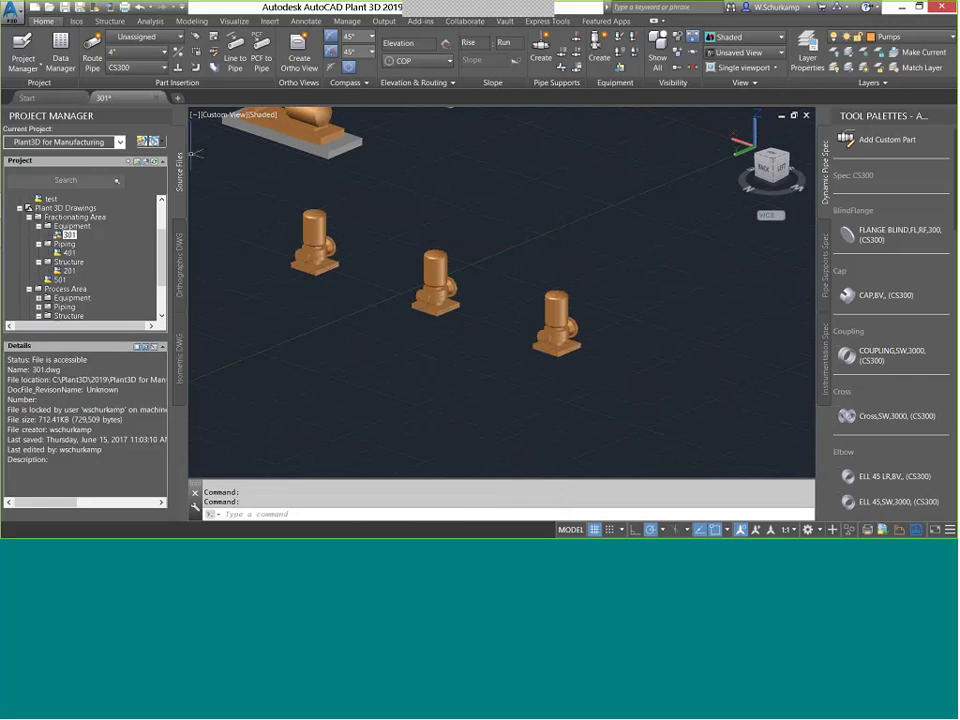
Start a structural footing, review its length, width, depth and material settings, and cancel without placing it.
left_click(110, 21)
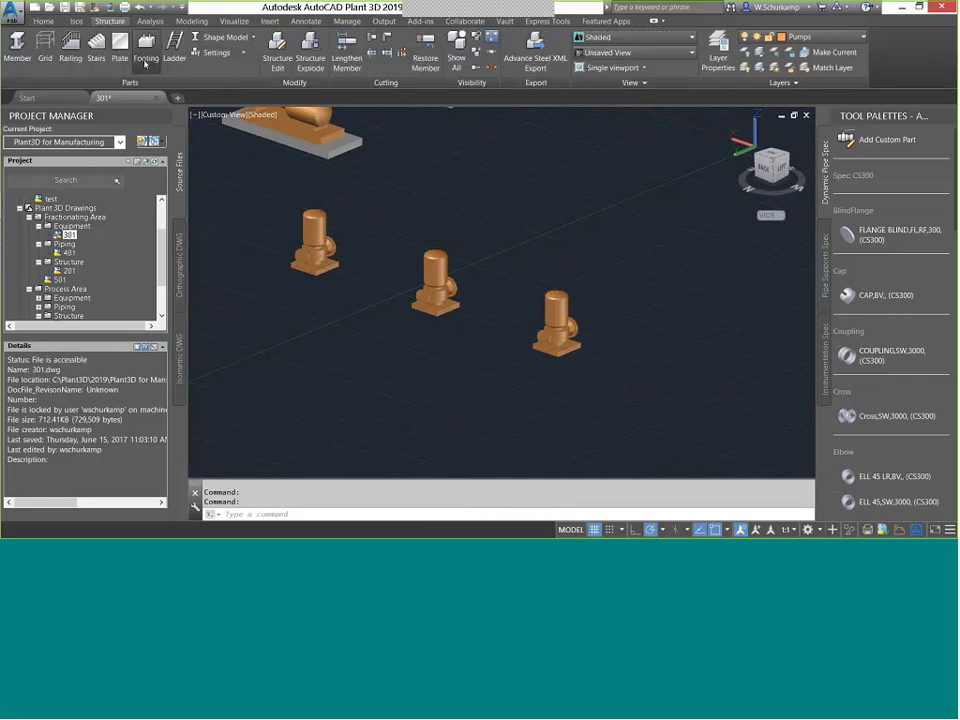
left_click(146, 45)
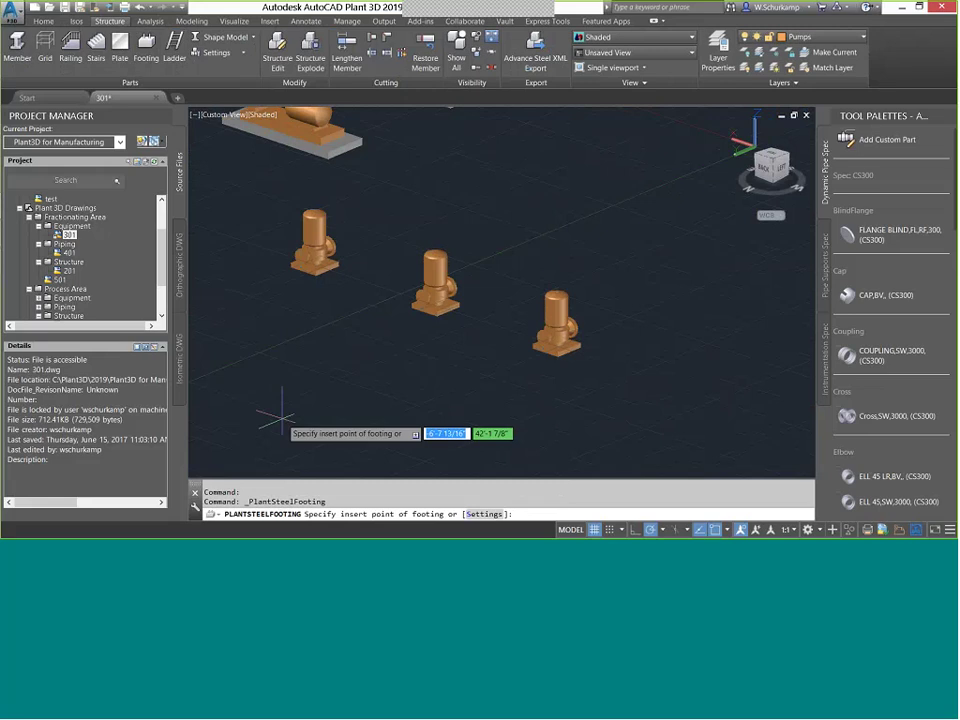
type("S")
key("Return")
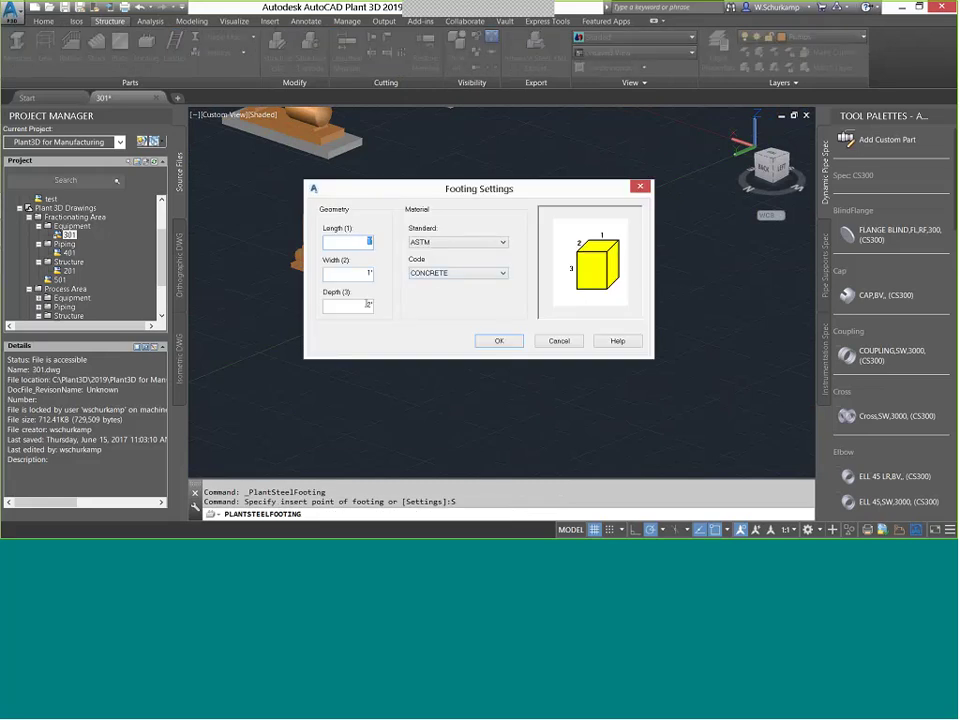
key("Escape")
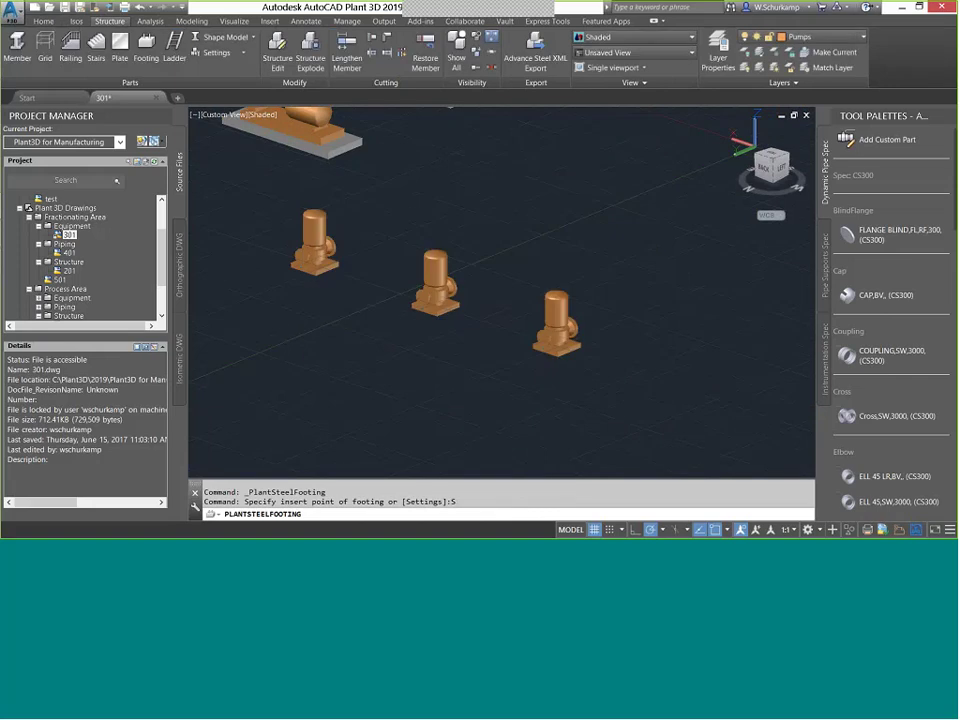
key("Escape")
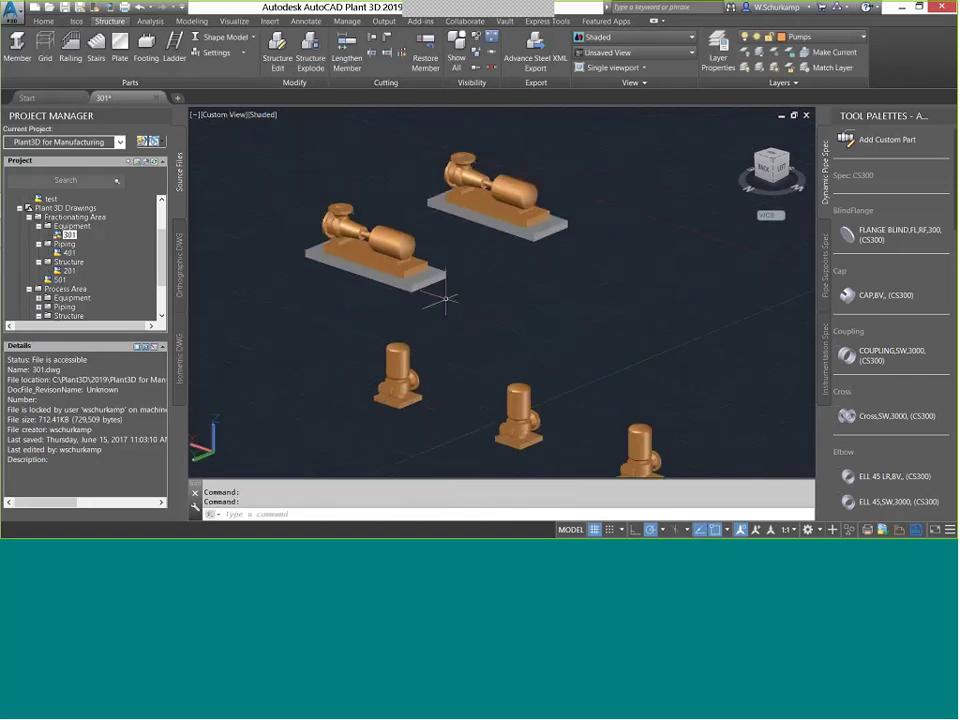
Open the properties of the original vertical pump and assign it tag number 50005 with type P.
scroll(446, 298, "up", 3)
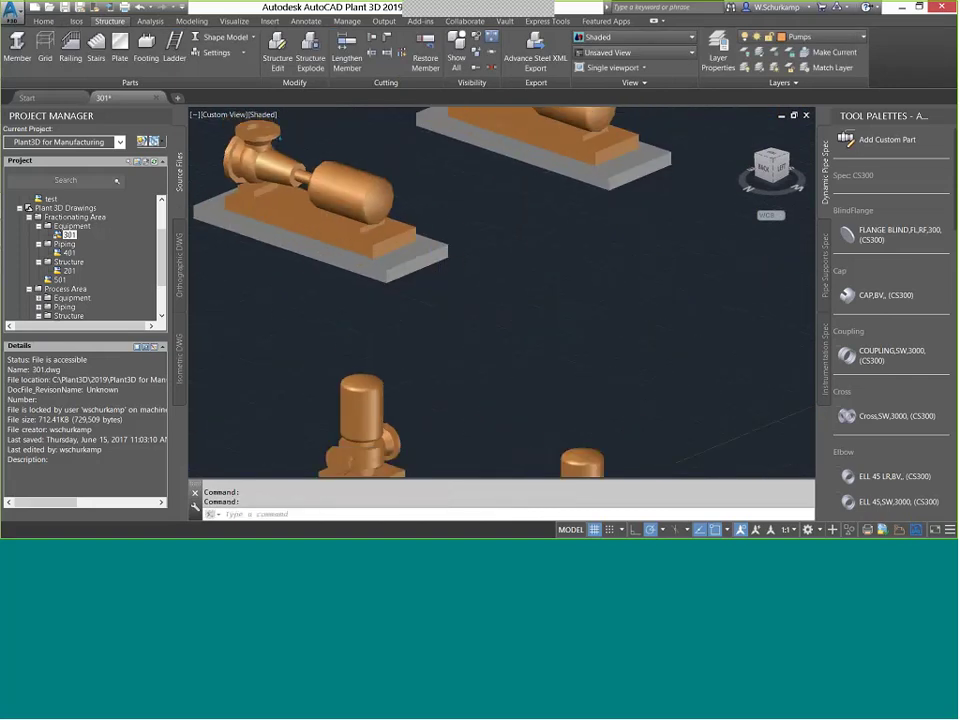
scroll(444, 280, "down", 6)
scroll(440, 255, "up", 2)
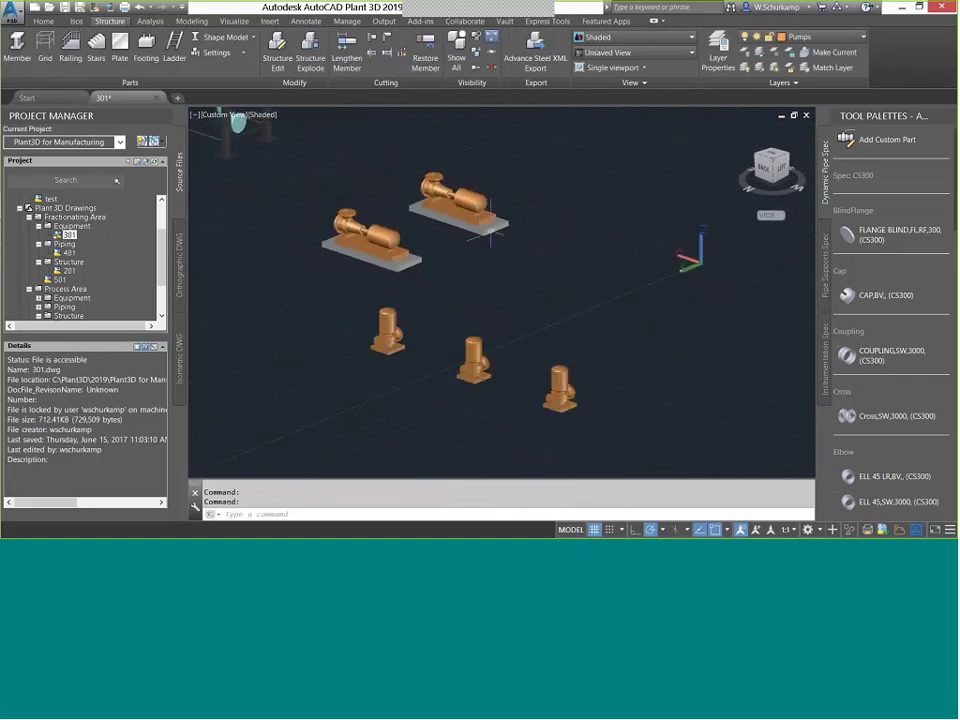
left_click(383, 322)
right_click(384, 323)
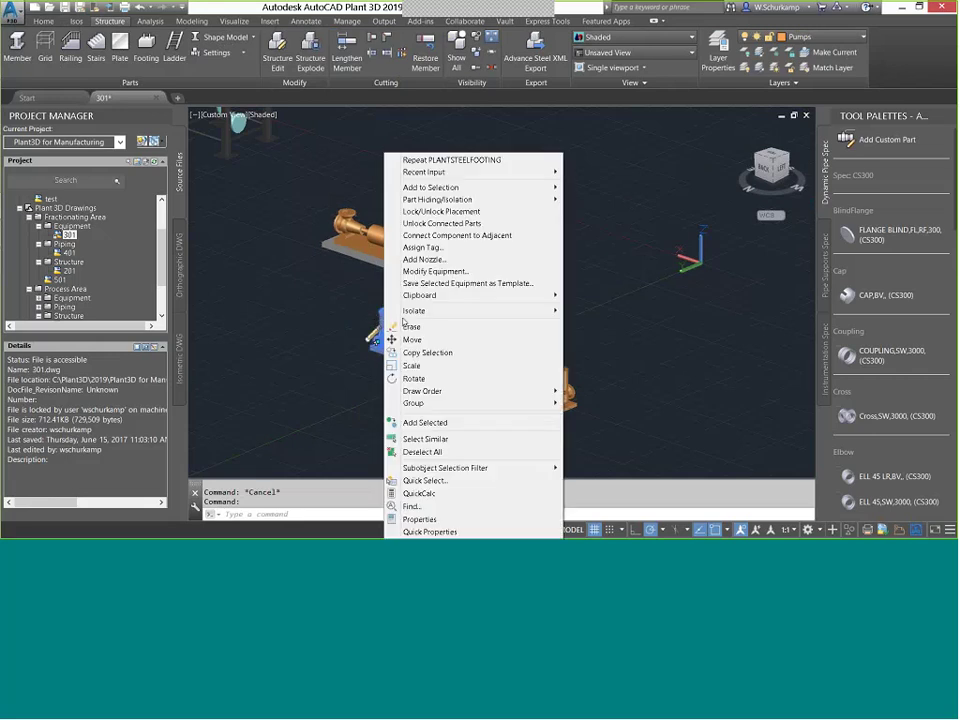
left_click(419, 519)
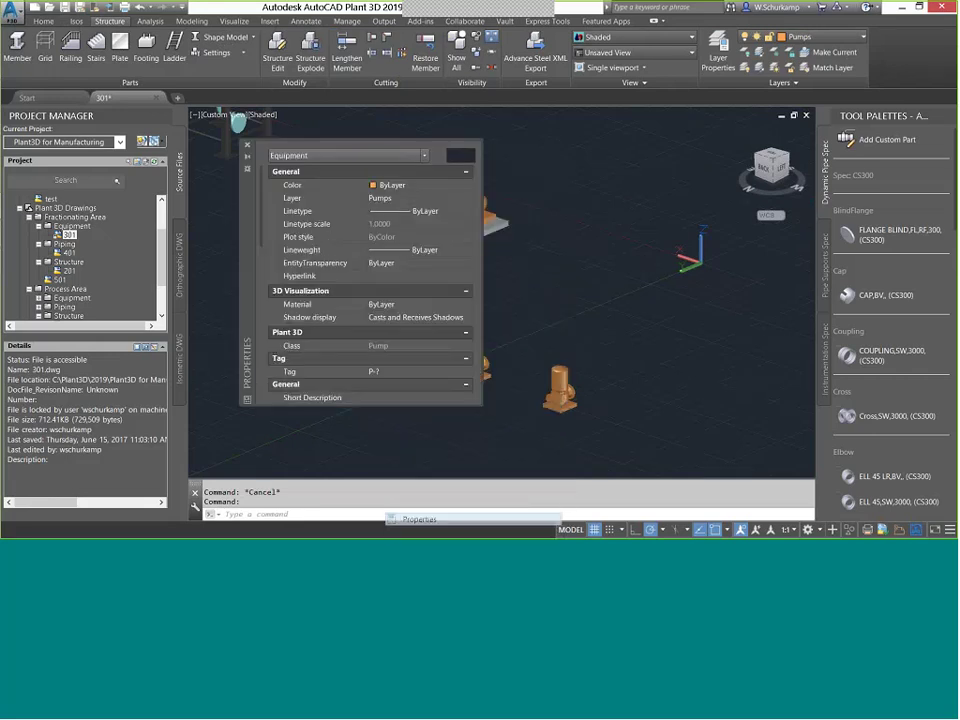
scroll(389, 229, "down", 4)
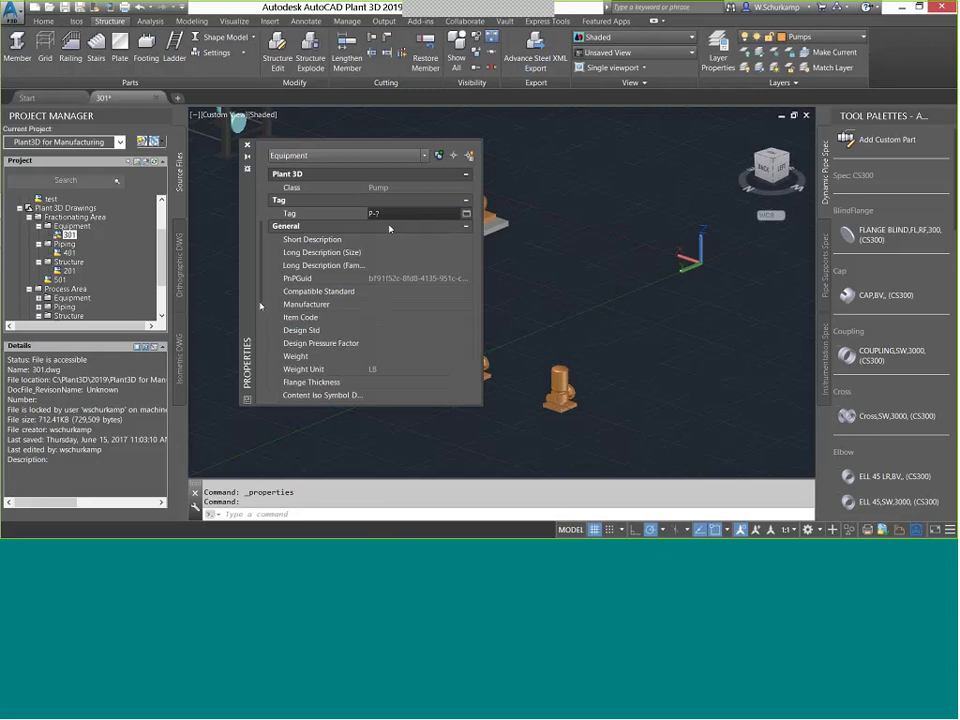
left_click(466, 214)
left_click(272, 163)
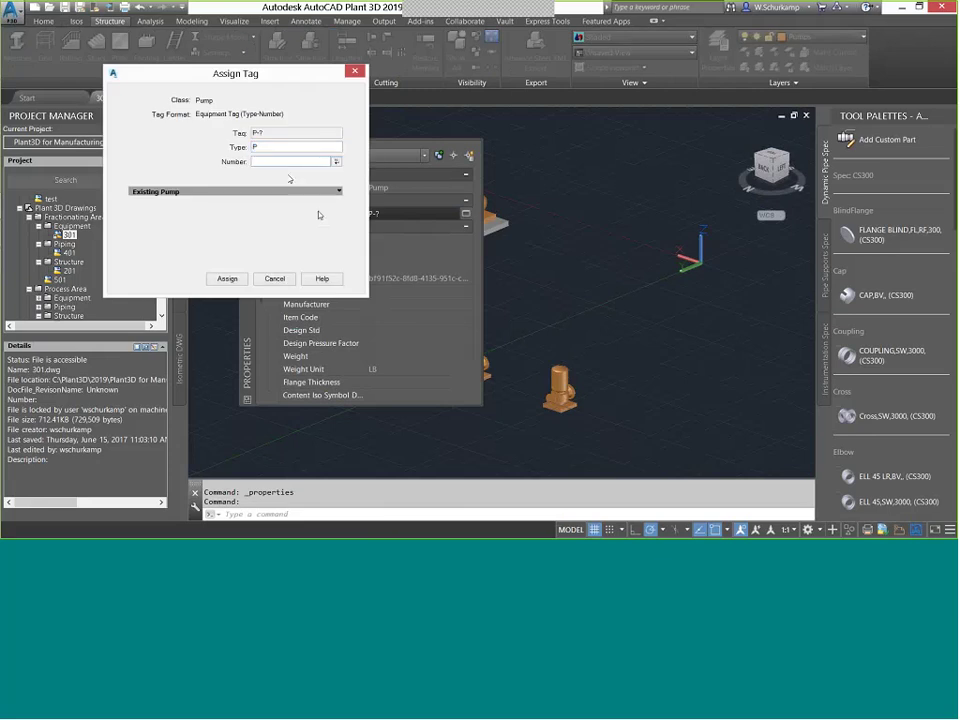
type("50005")
key("Return")
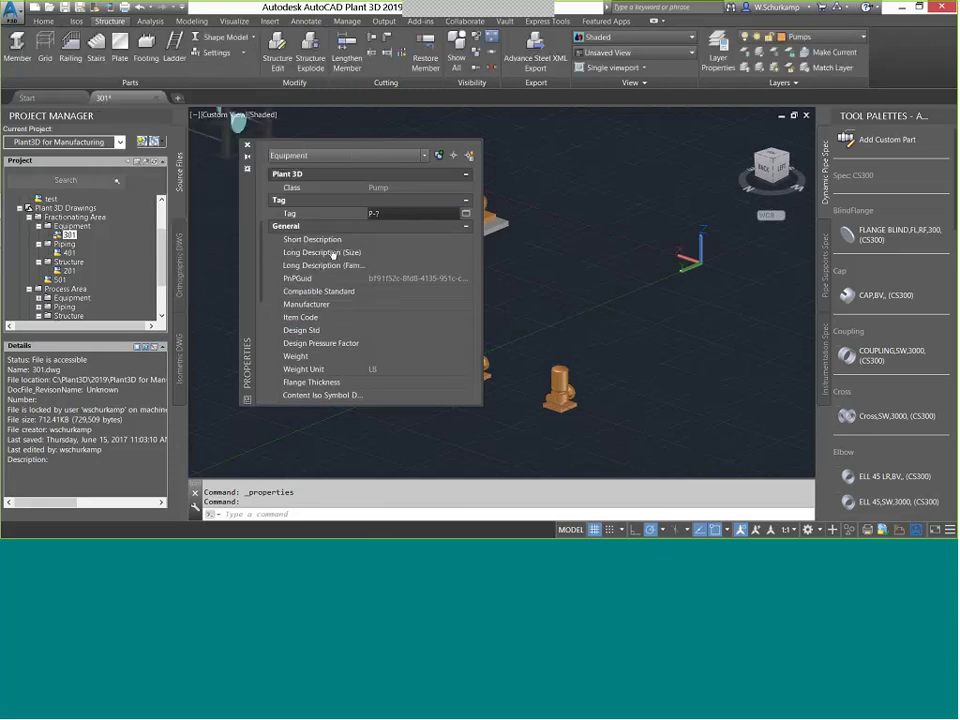
Set the pump's manufacturer to GOULDS and its item code to 4910, then clear the selection.
left_click(404, 303)
type("GOULDS")
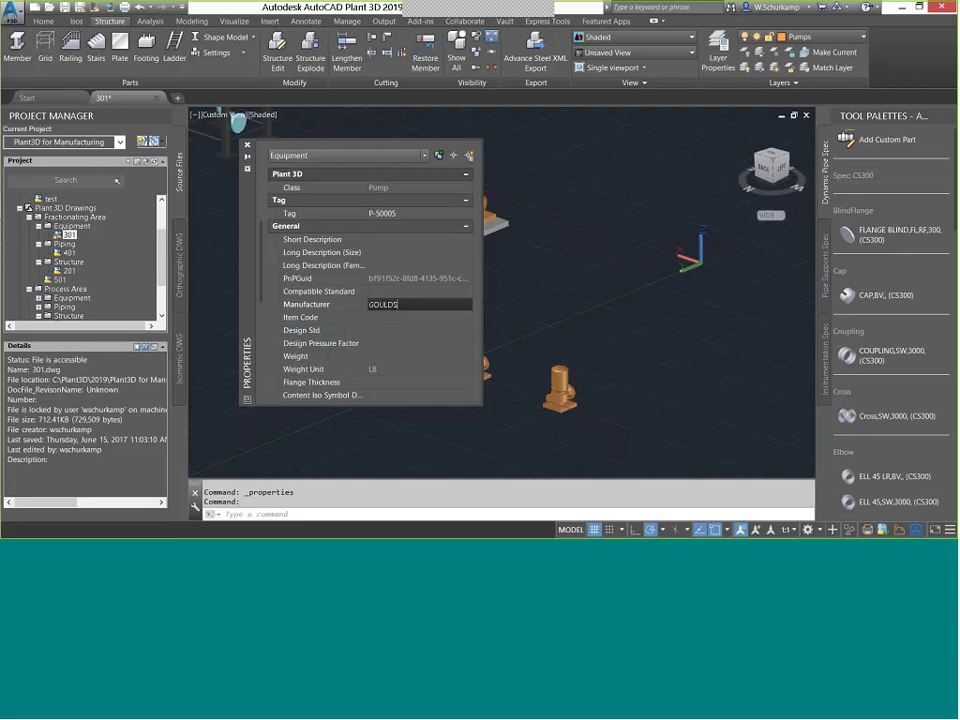
left_click(396, 347)
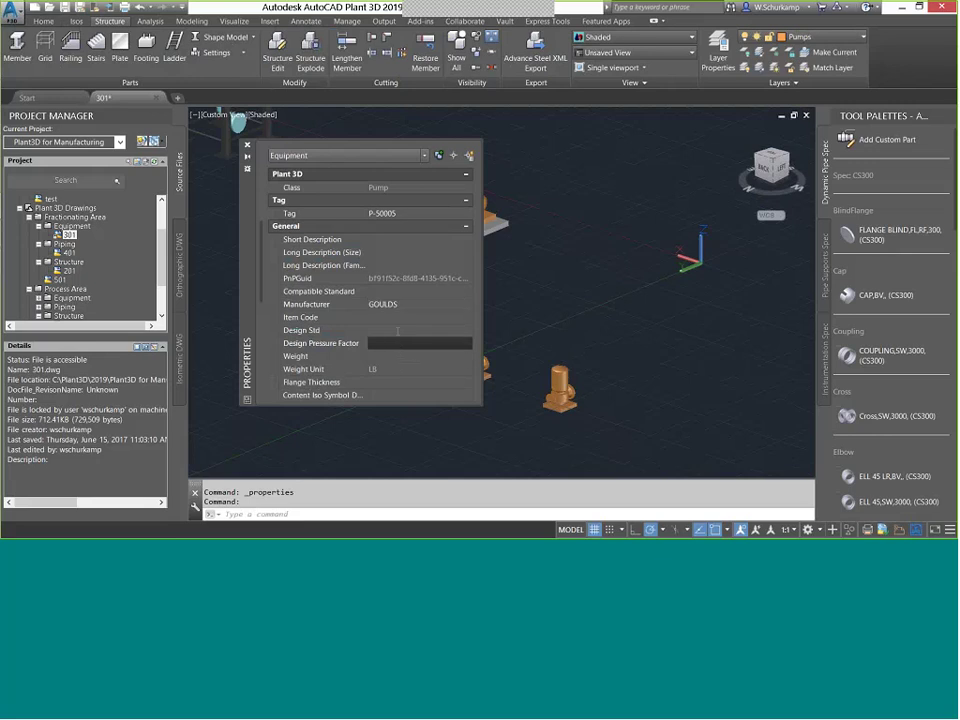
left_click(395, 318)
type("9")
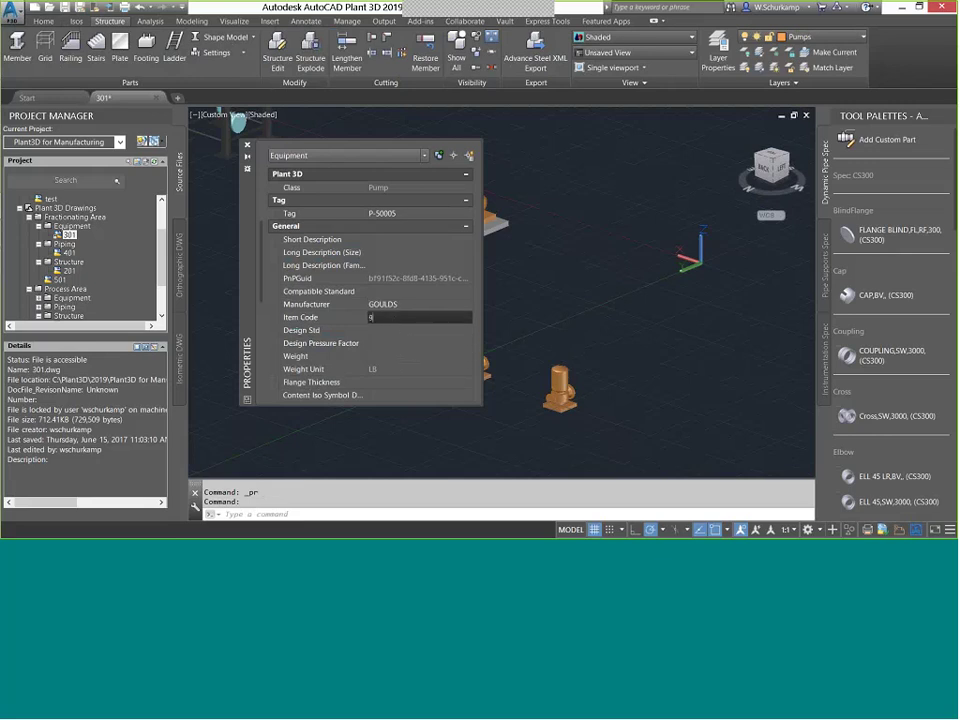
type("910")
key("Return")
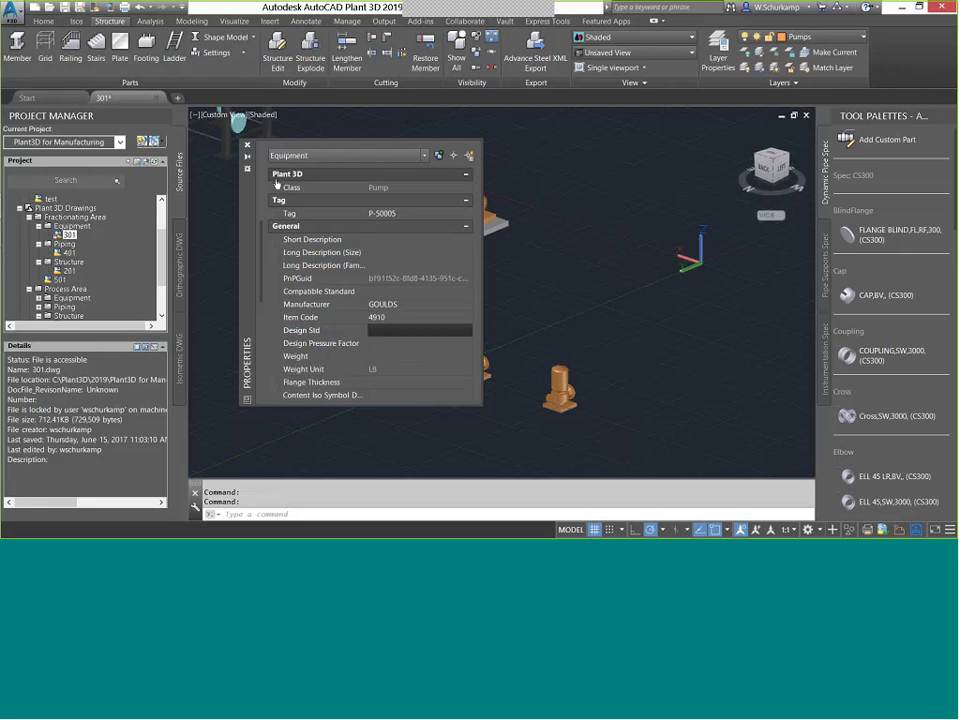
key("Escape")
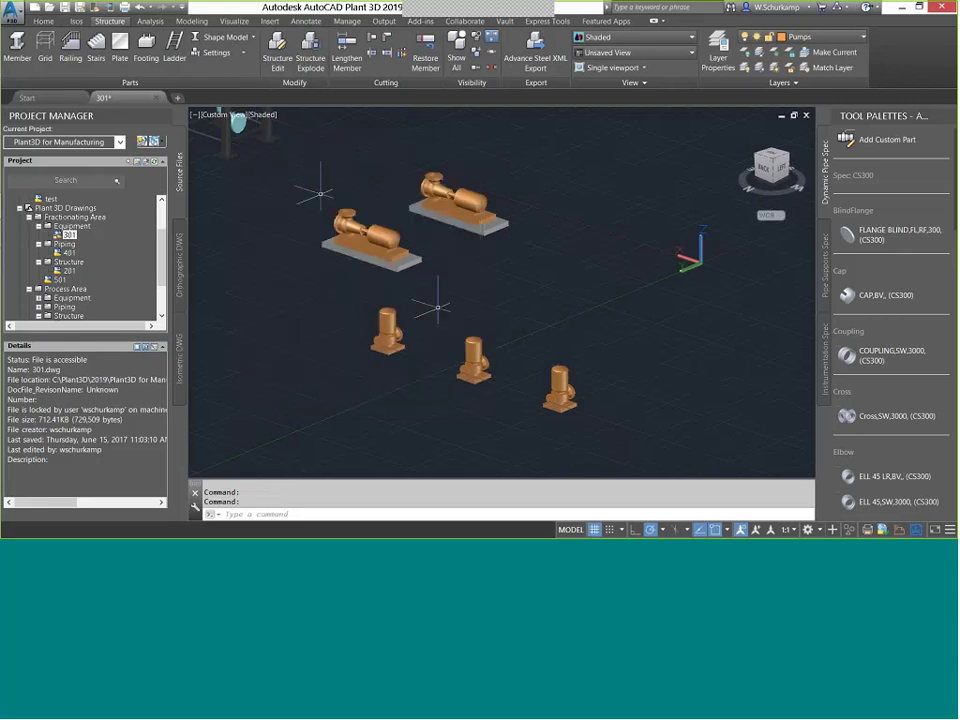
Open the Data Manager and order the Plant 3D project data by object type.
left_click(156, 143)
left_click(180, 154)
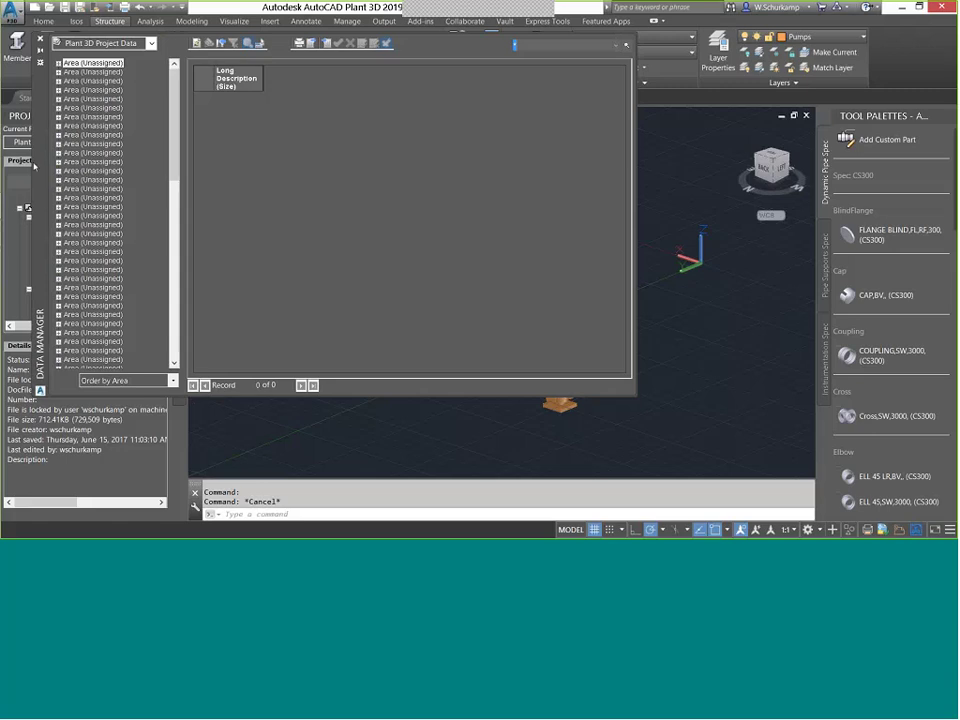
left_click(146, 381)
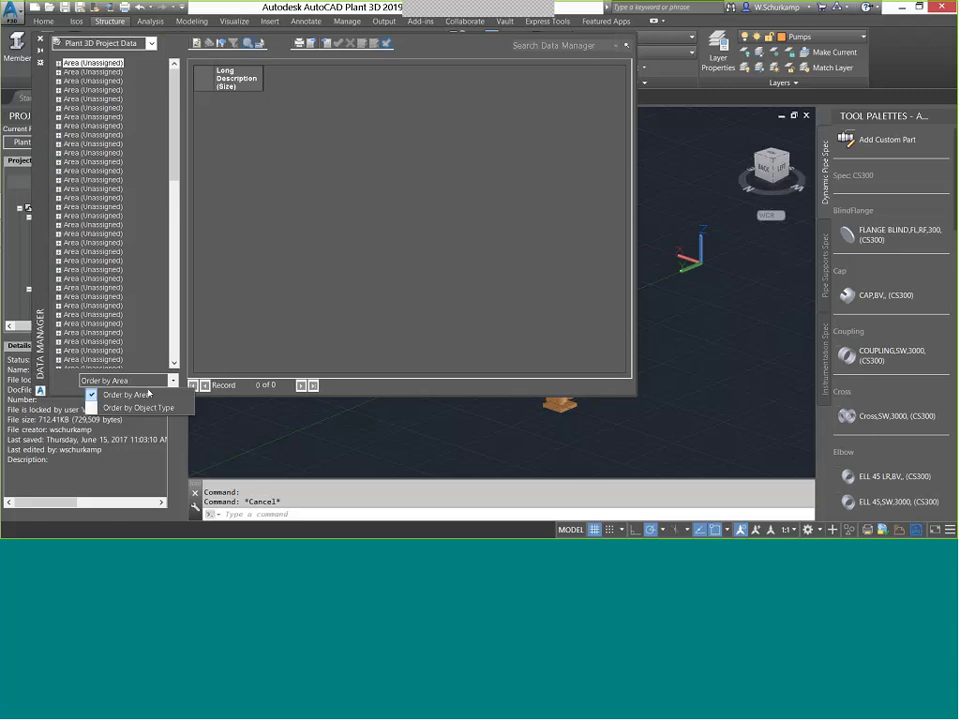
left_click(138, 407)
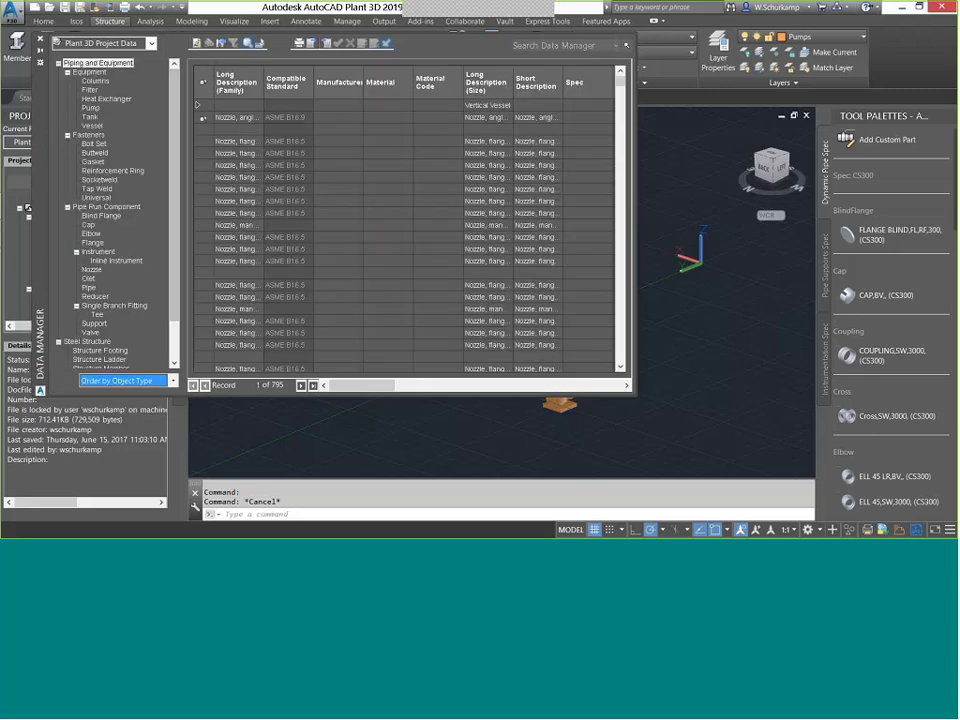
Review the pump records' tags and item codes in the Plant 3D project data, and list the valve records.
left_click(73, 153)
left_click(90, 108)
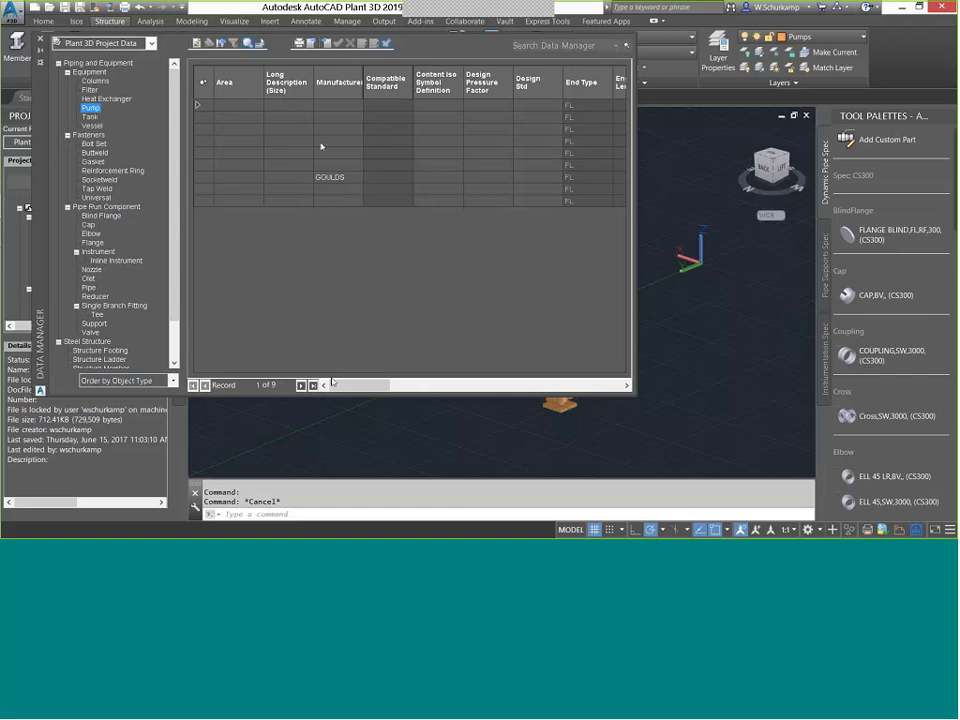
left_click_drag(332, 381, 525, 379)
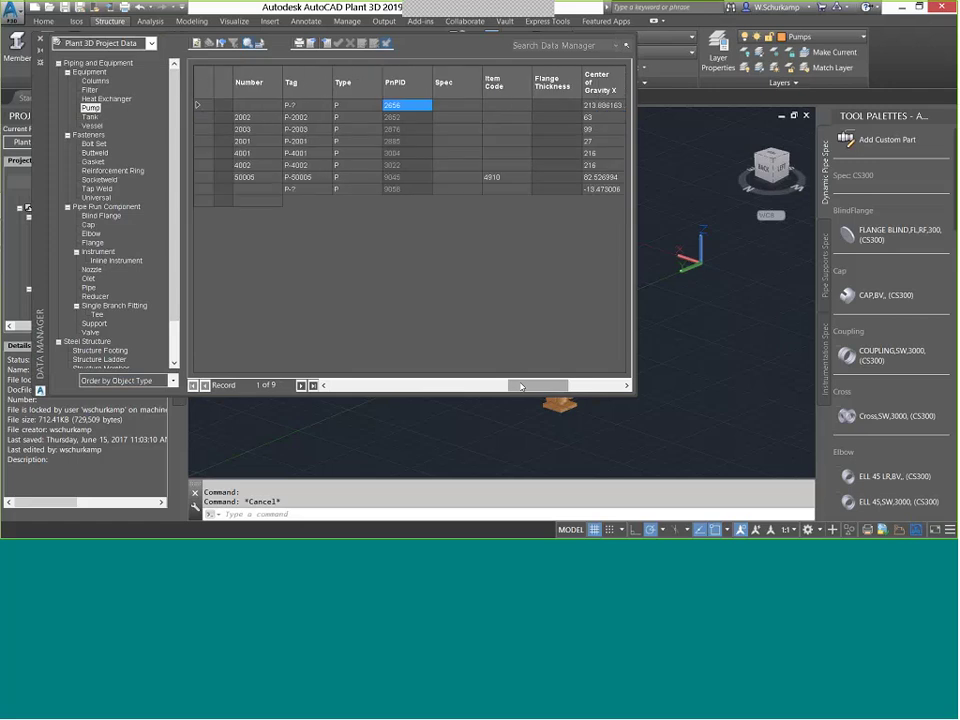
left_click_drag(521, 386, 554, 386)
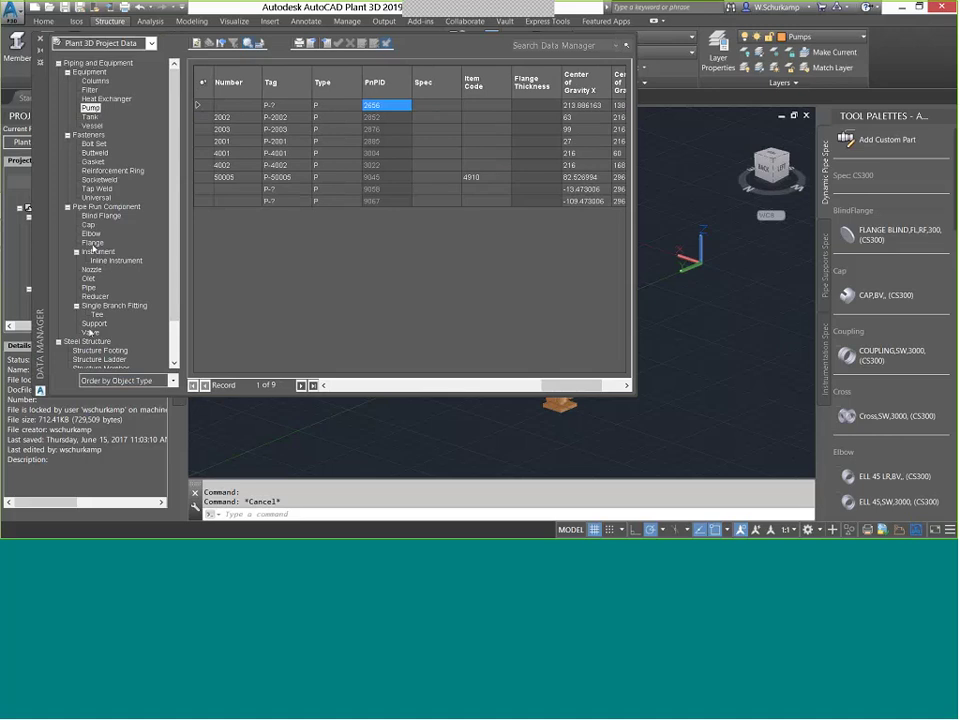
left_click(91, 332)
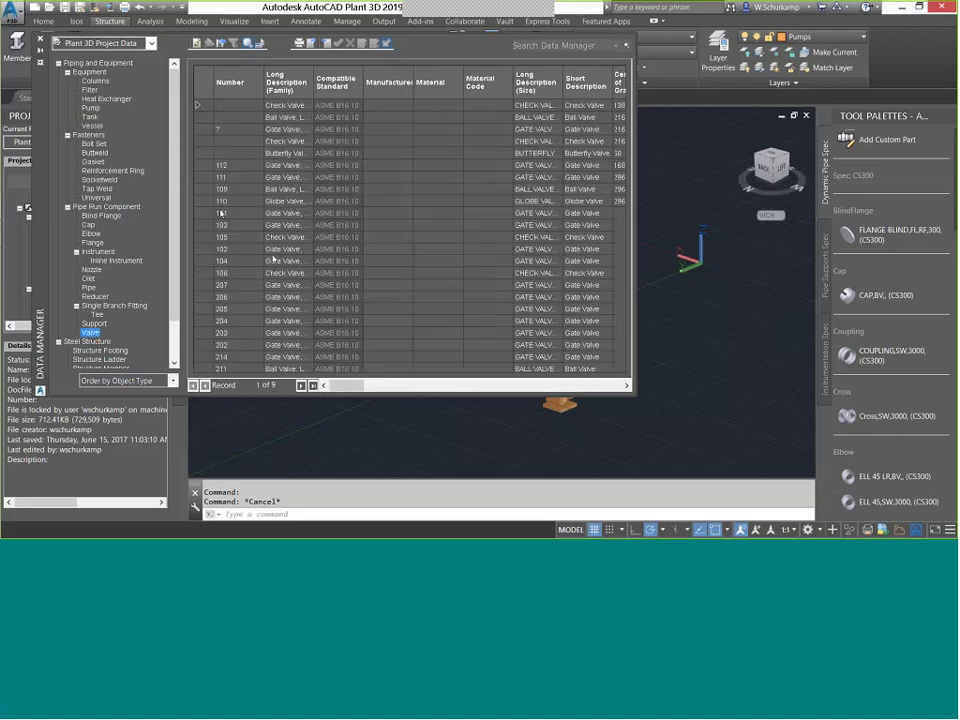
View the current drawing's data in the Data Manager, and open the Valve List from the project reports.
left_click(151, 43)
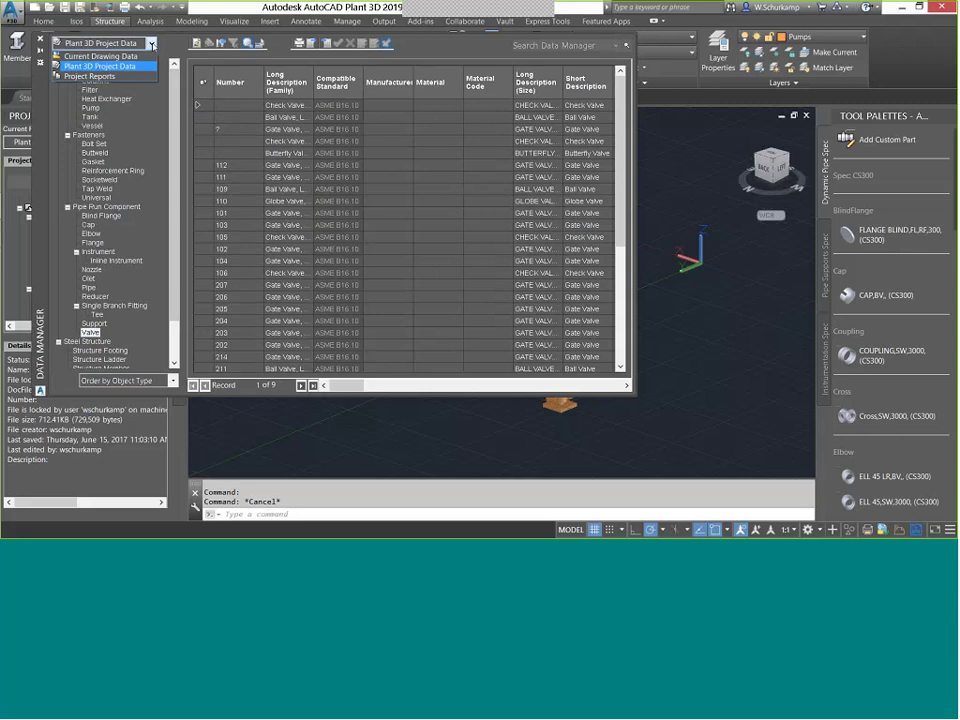
left_click(100, 56)
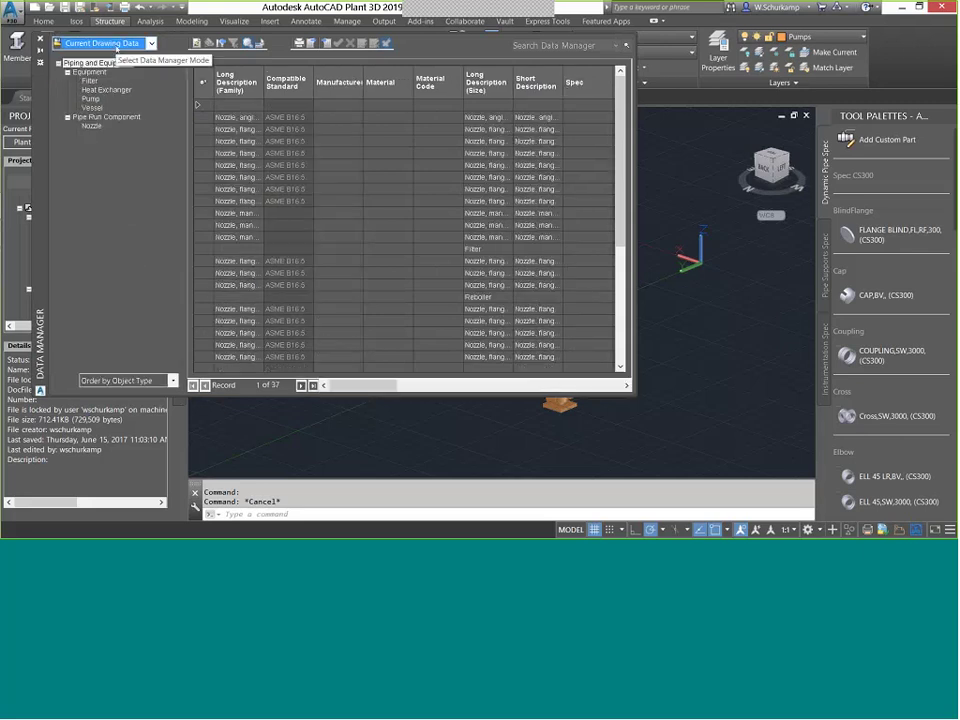
left_click(116, 44)
left_click(92, 76)
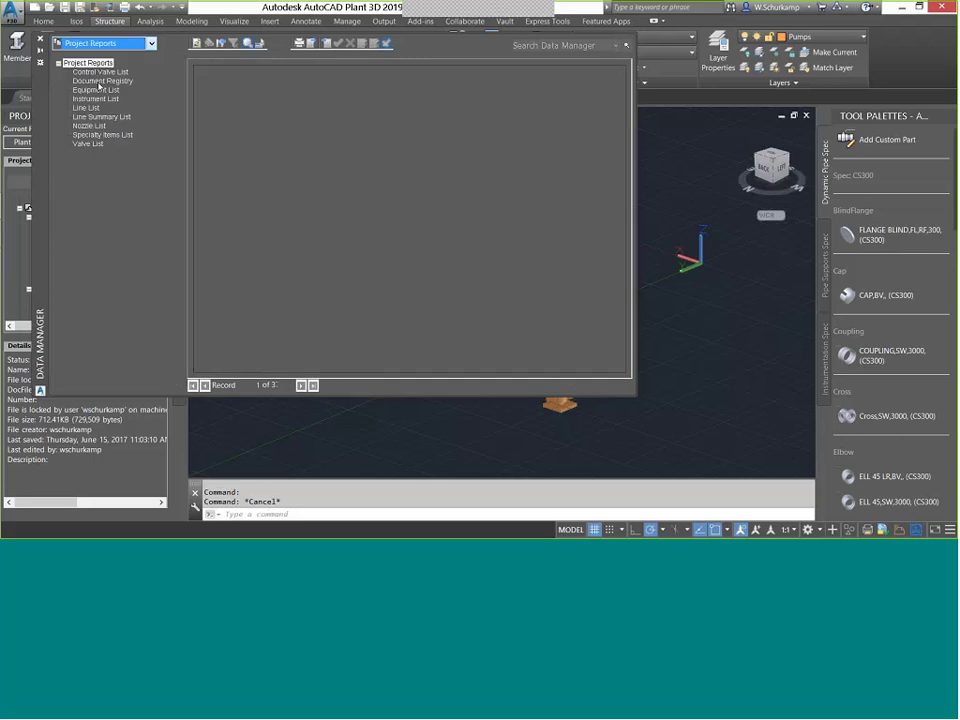
left_click(100, 143)
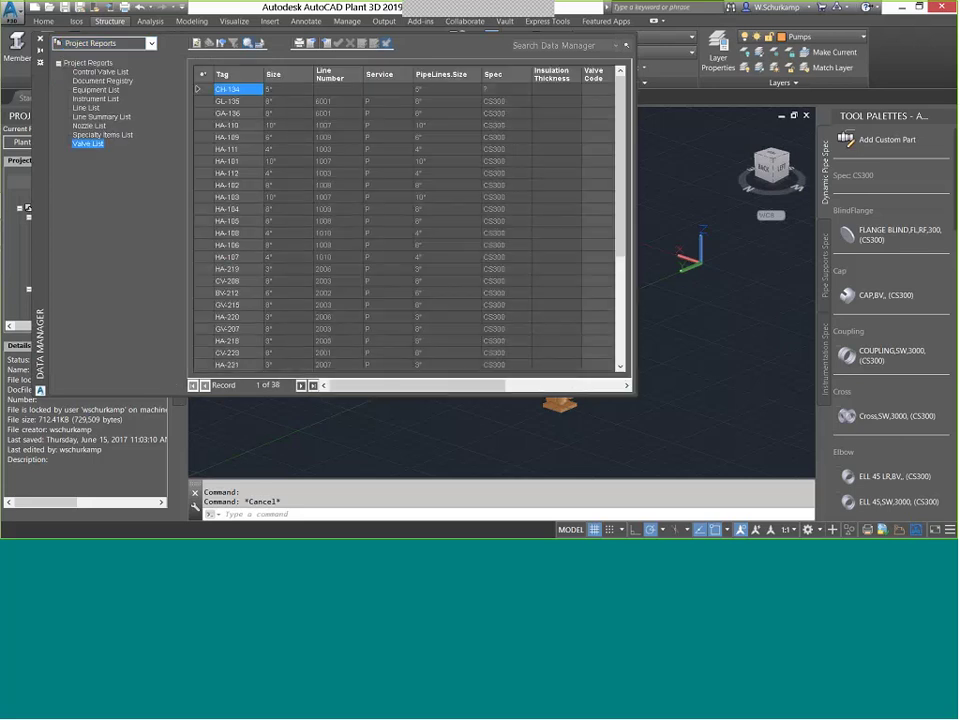
In the Equipment List report, set the material of construction of pump P-4002 to SS.
left_click(95, 90)
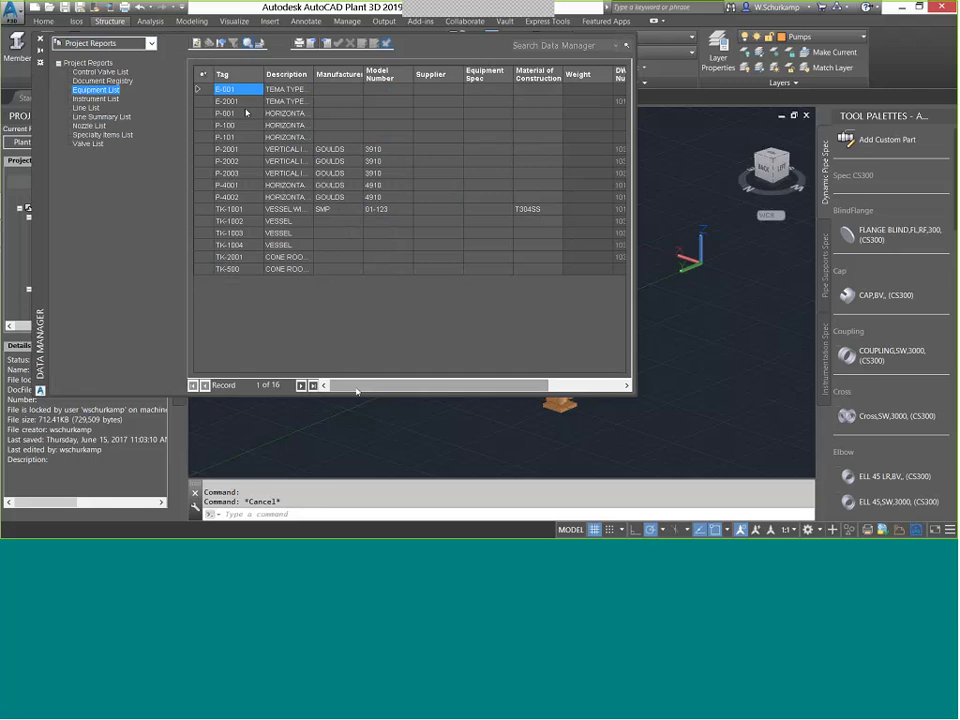
left_click_drag(357, 388, 435, 388)
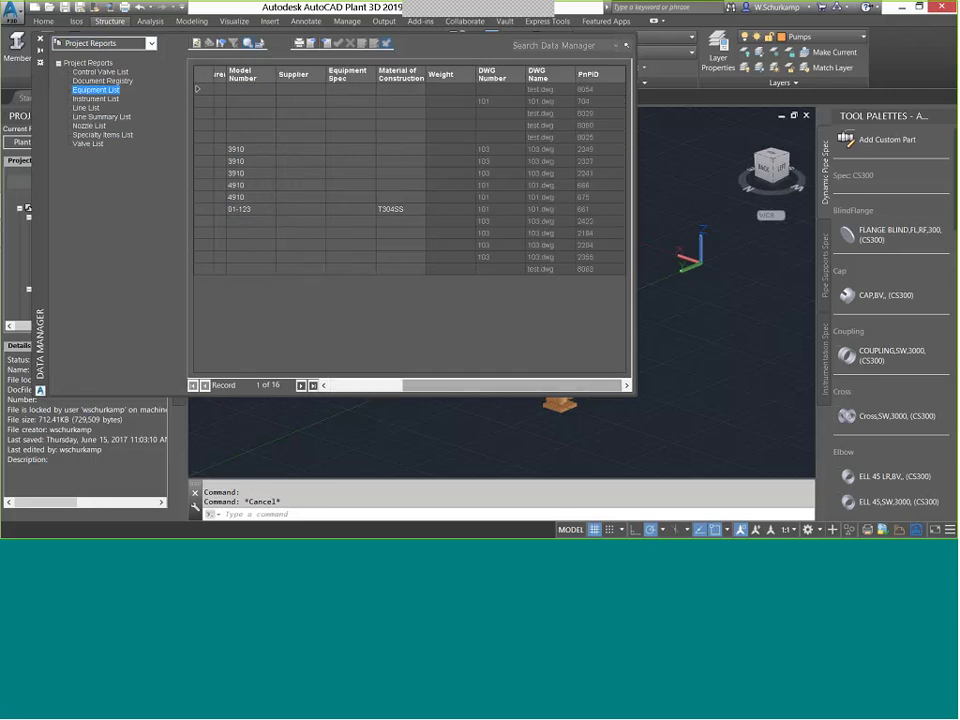
left_click(397, 198)
left_click(397, 198)
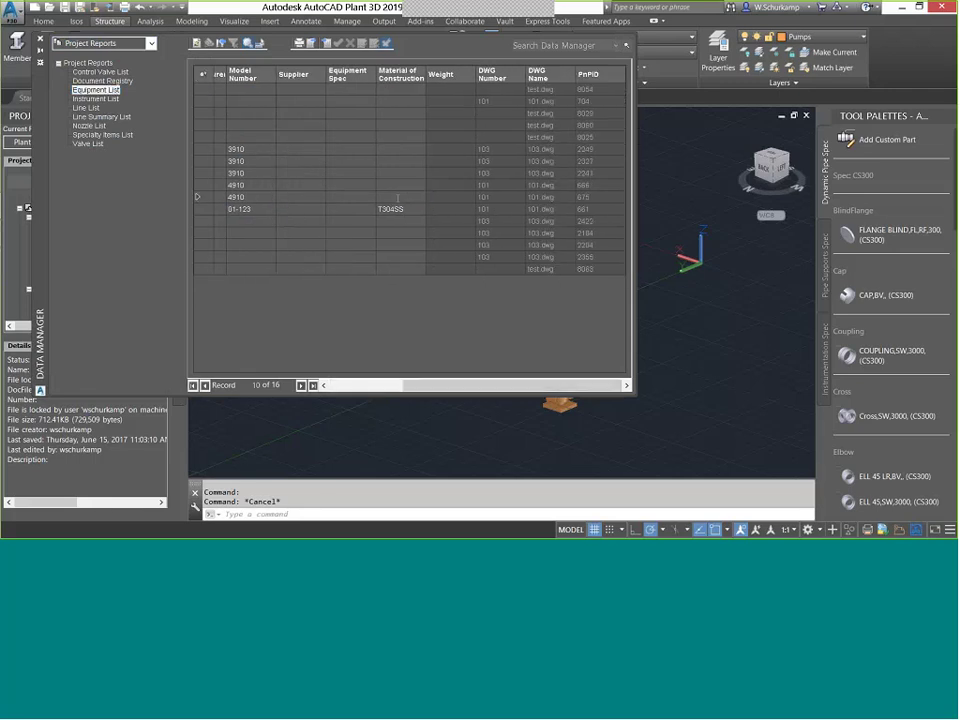
type("SS")
Copy the SS material of construction from P-4002 to pumps P-2001, P-2002, P-2003 and P-4001.
left_click(396, 197)
right_click(398, 197)
left_click(413, 213)
left_click_drag(406, 186, 406, 150)
right_click(406, 151)
left_click(431, 180)
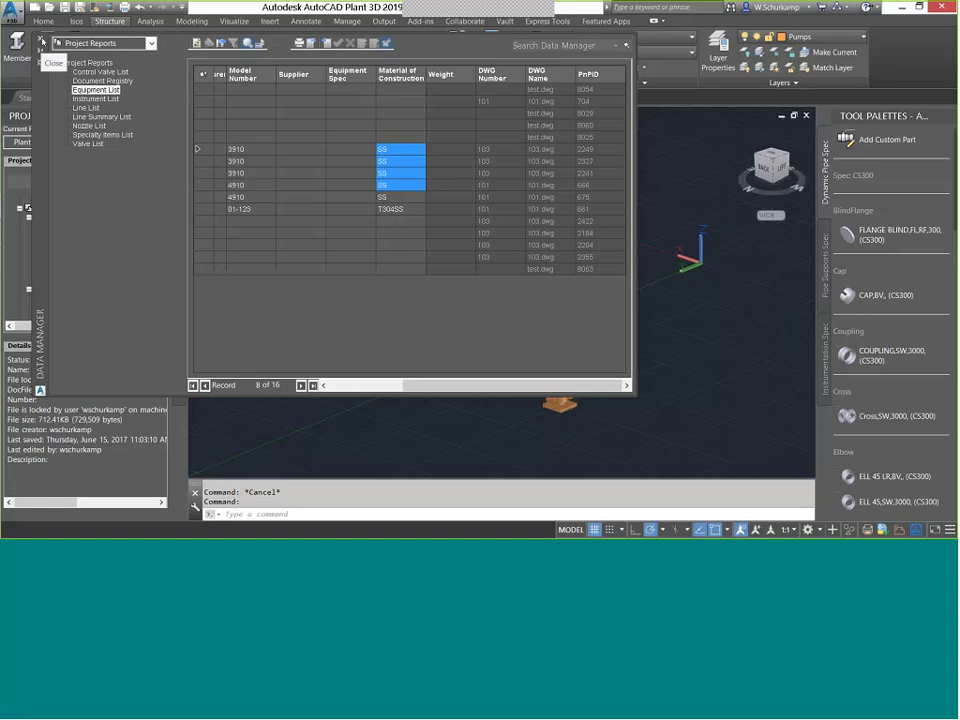
Zoom to tank TK-2001 in its P&ID drawing from the Equipment List, and close the Data Manager.
left_click(345, 387)
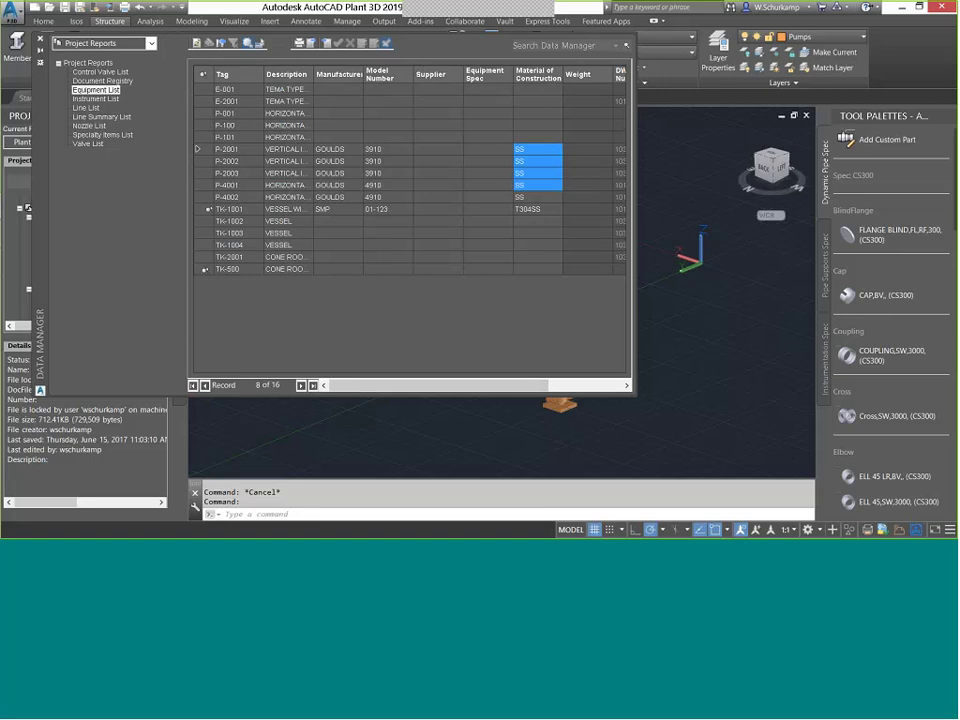
left_click(205, 269)
left_click(203, 269)
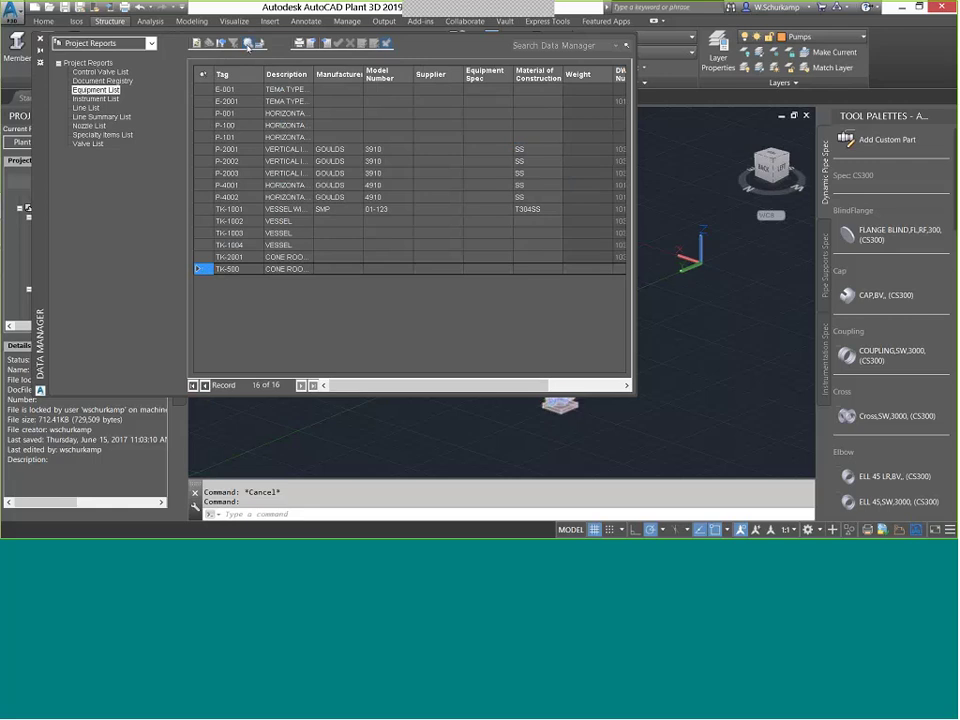
left_click(248, 45)
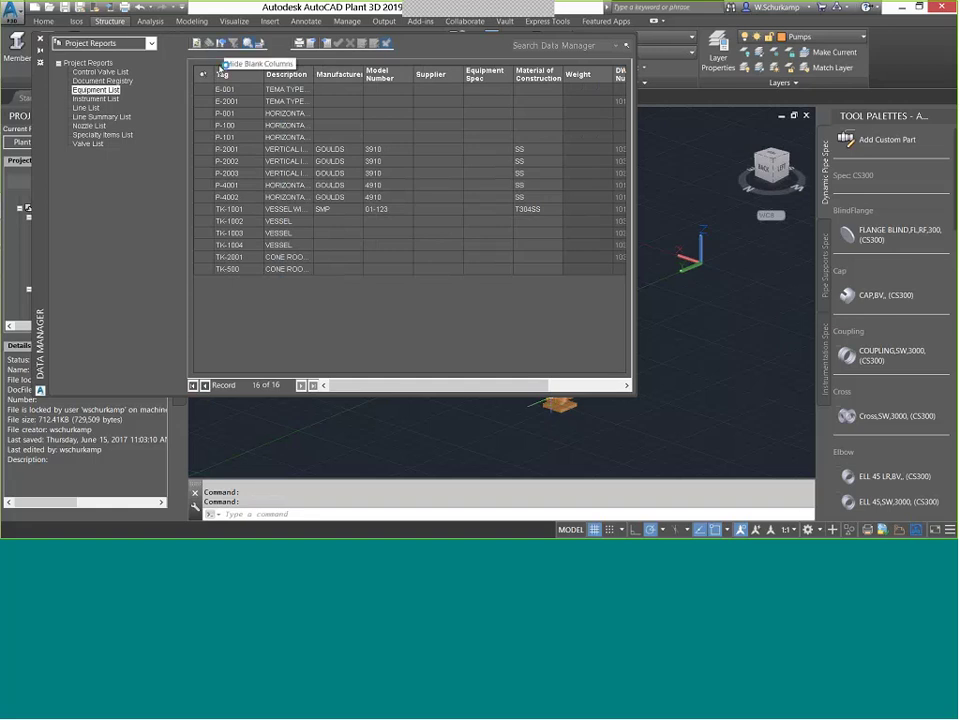
left_click(203, 257)
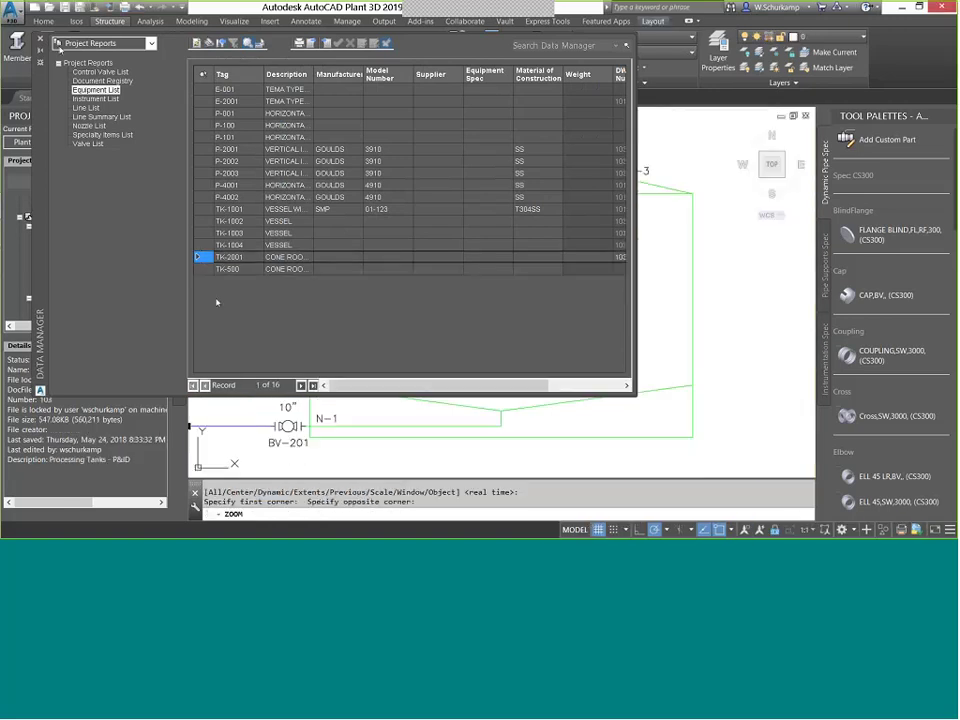
left_click(42, 43)
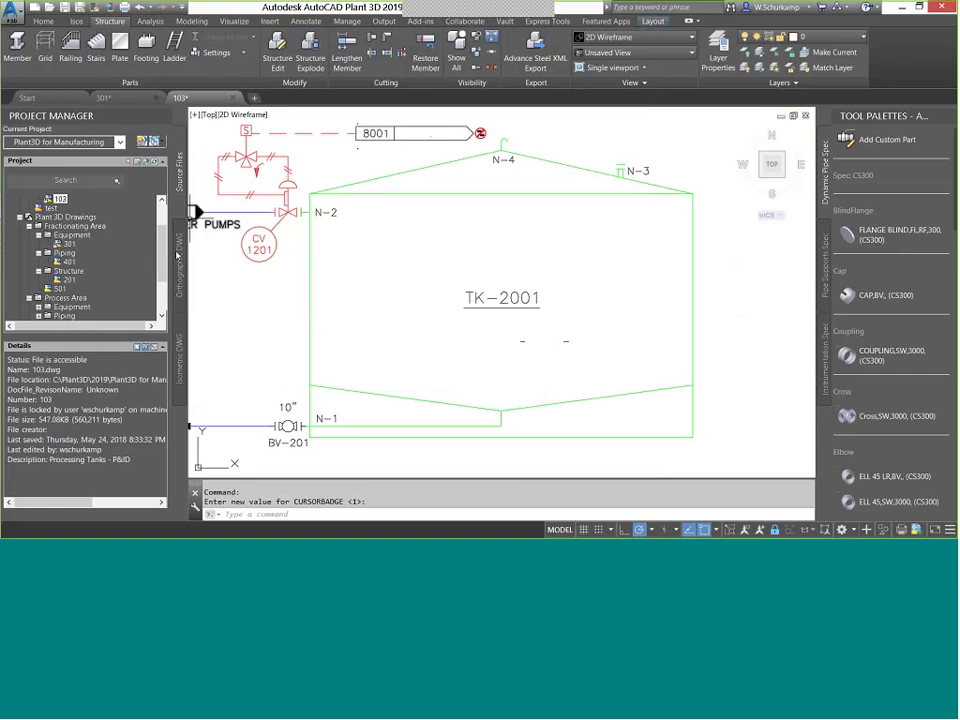
Open structure drawing 201 from the project, and return to equipment drawing 301.
double_click(68, 280)
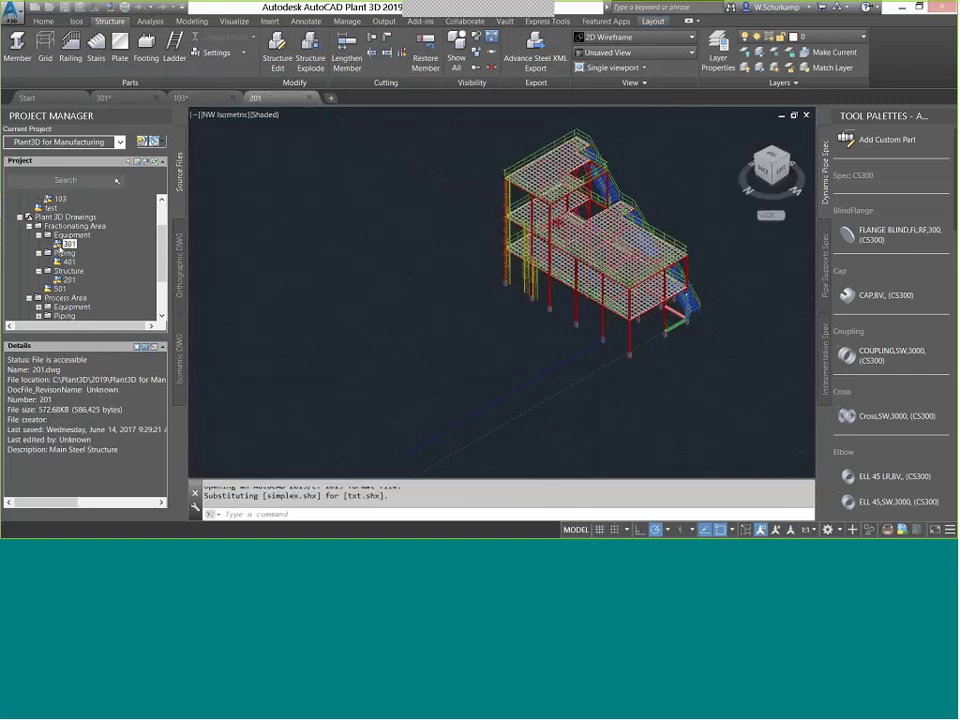
double_click(68, 244)
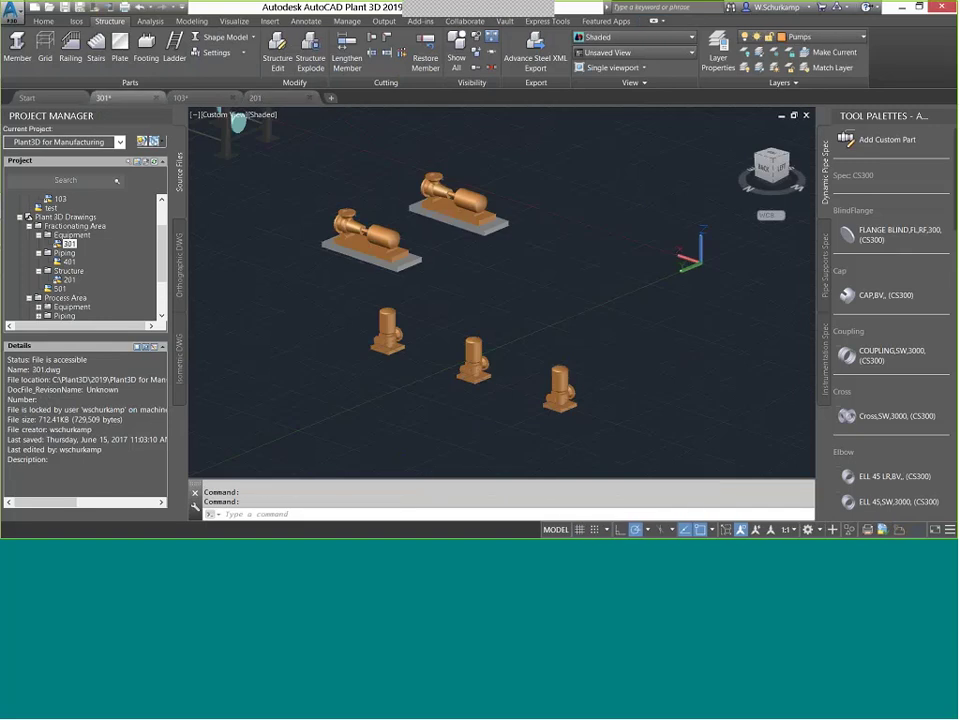
Start creating new equipment and choose Vertical Tank as its type.
left_click(43, 21)
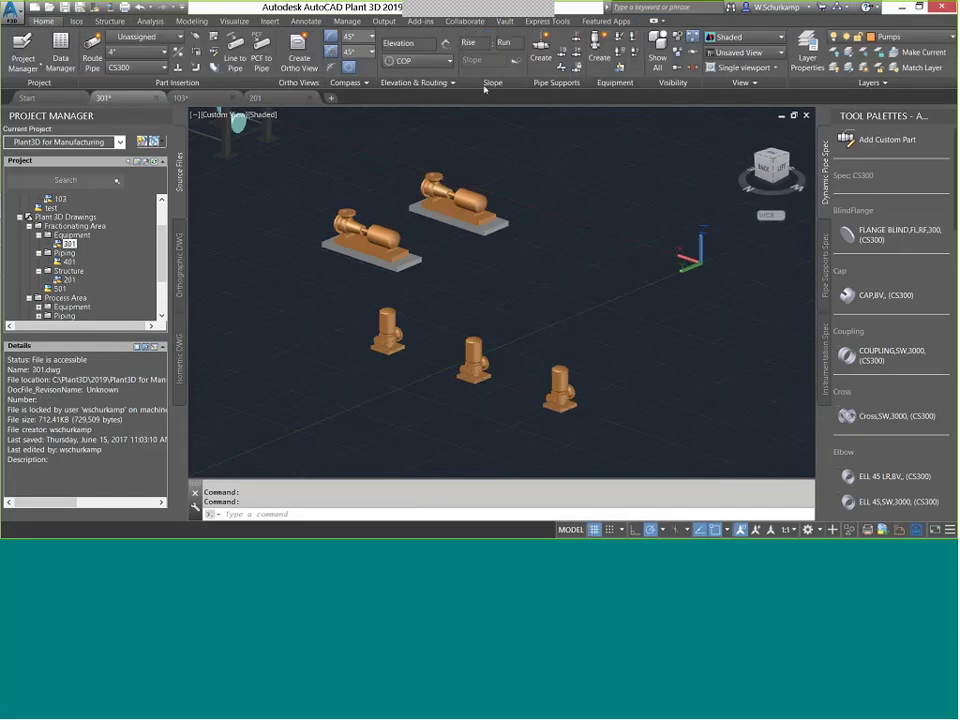
left_click(600, 60)
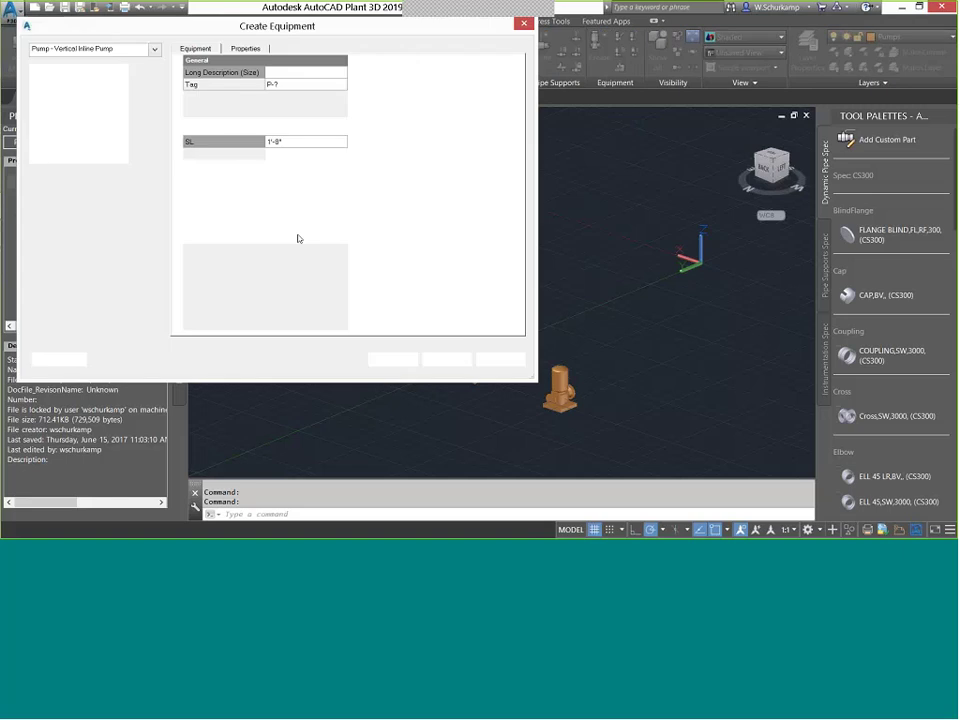
left_click(108, 48)
mouse_move(120, 281)
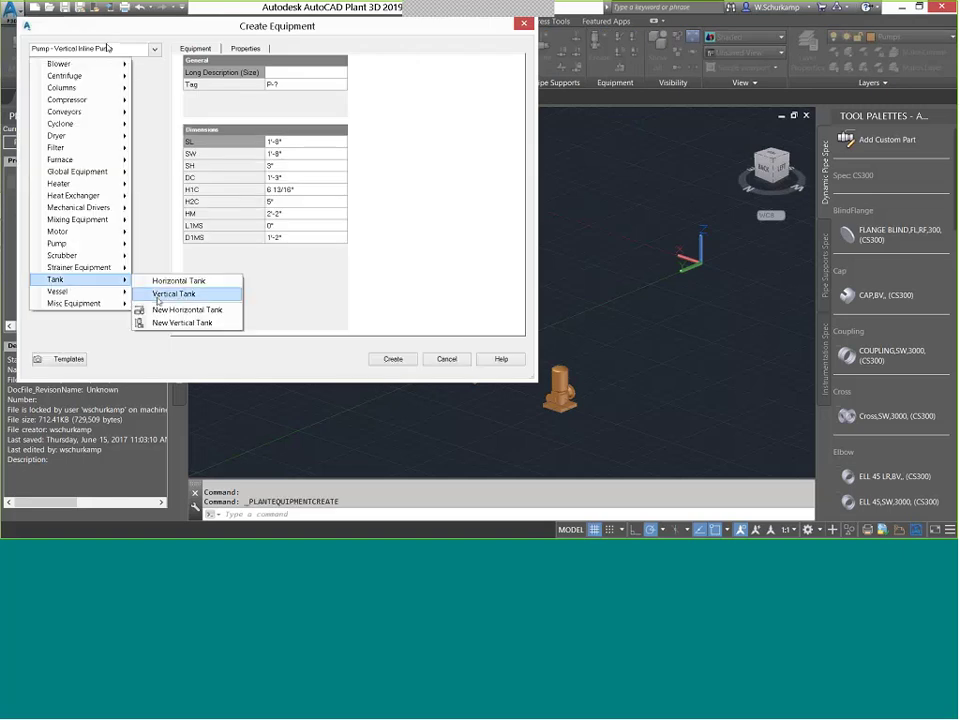
left_click(171, 292)
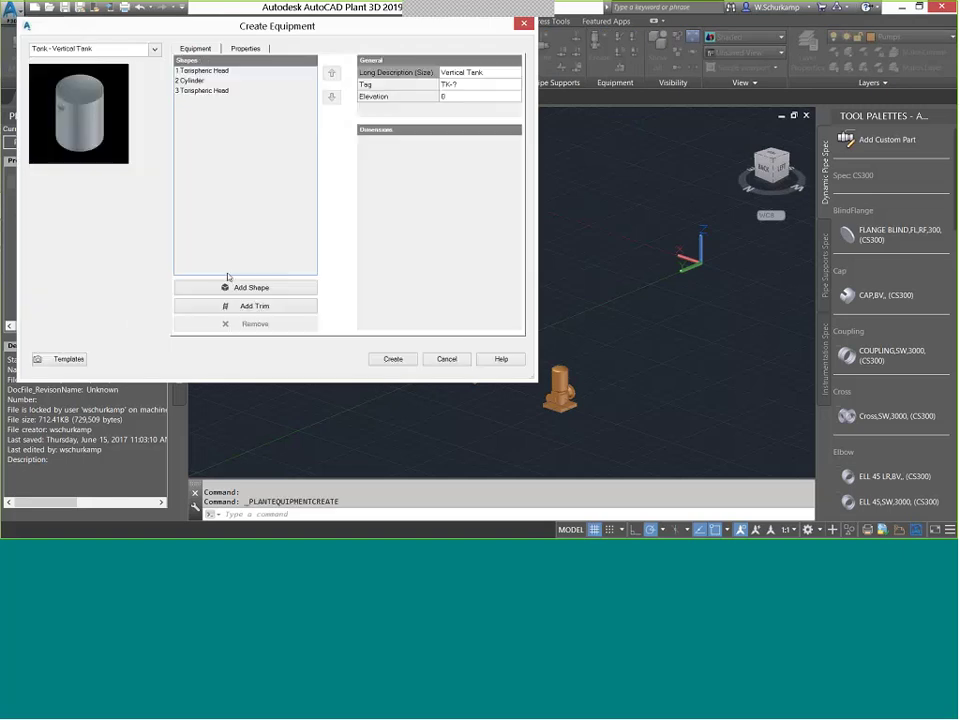
Add two more cylinder shapes to the vertical tank, one on each side of its existing cylinder.
left_click(195, 81)
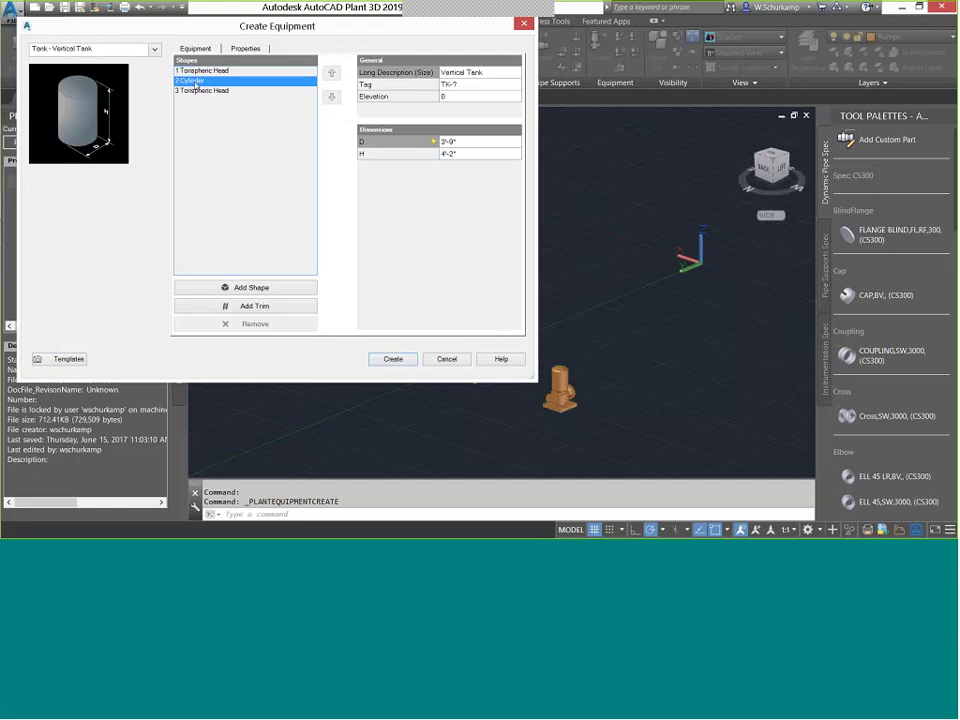
left_click(196, 91)
left_click(193, 80)
left_click(243, 288)
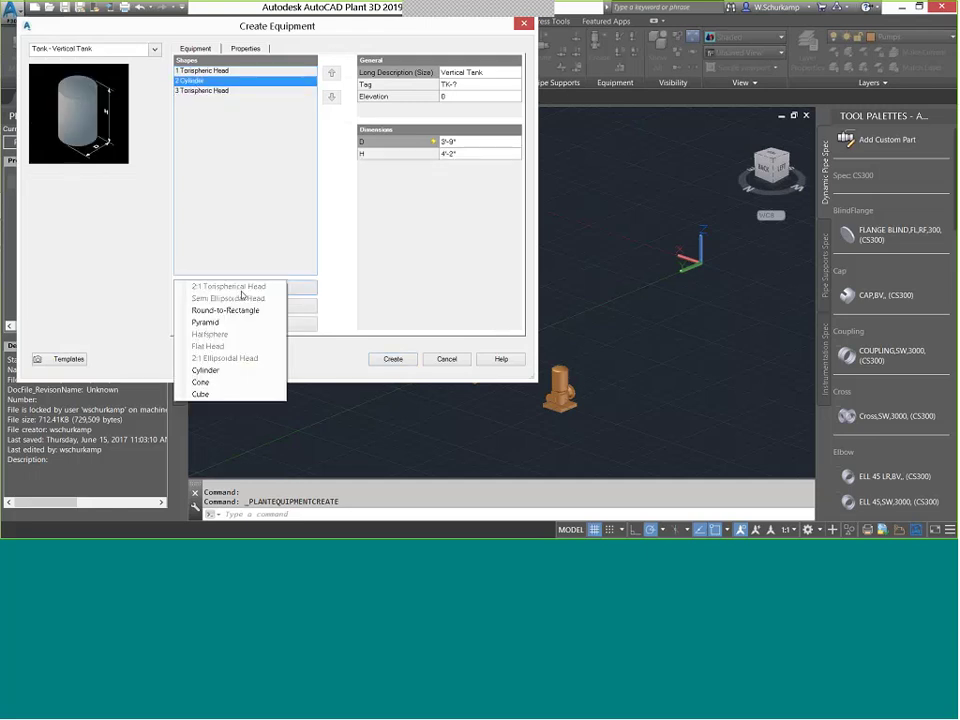
left_click(205, 370)
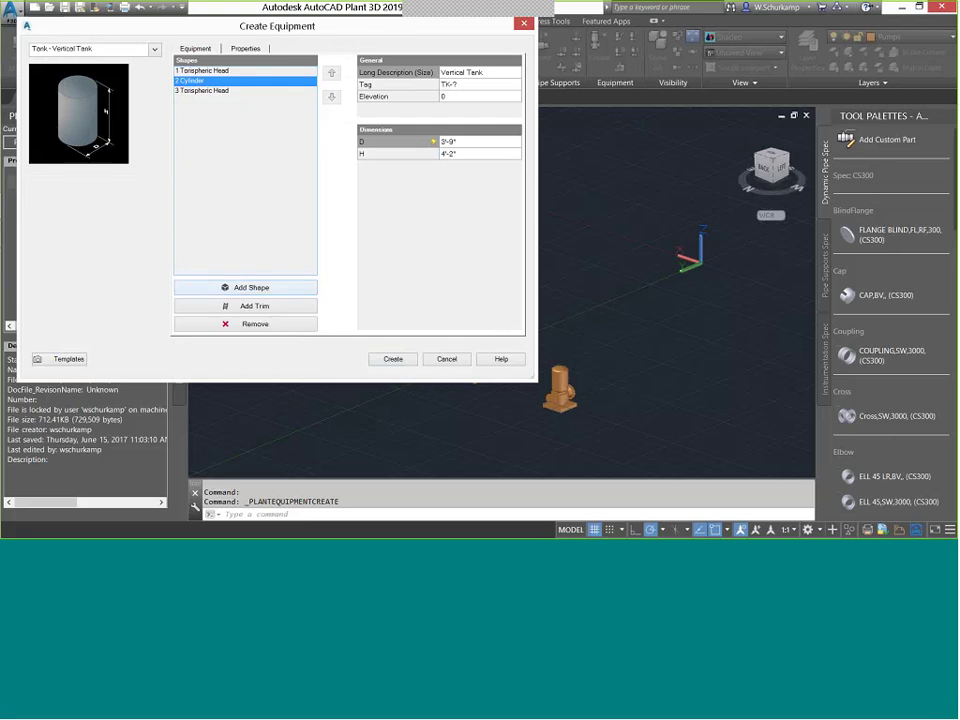
left_click(206, 81)
left_click(206, 91)
left_click(206, 82)
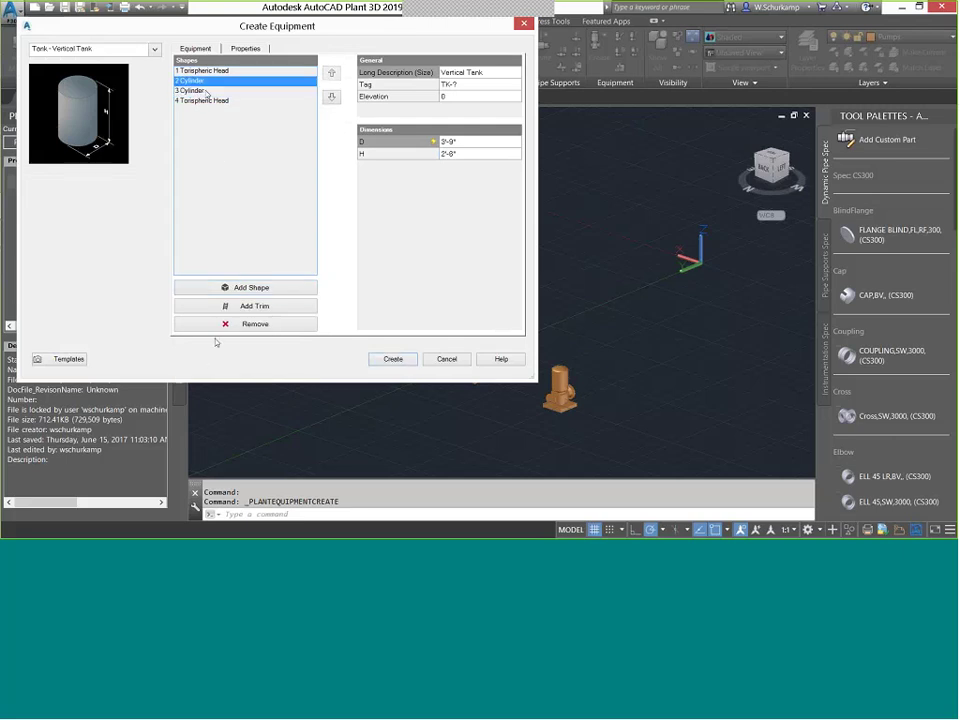
key("Down")
left_click(229, 289)
left_click(206, 370)
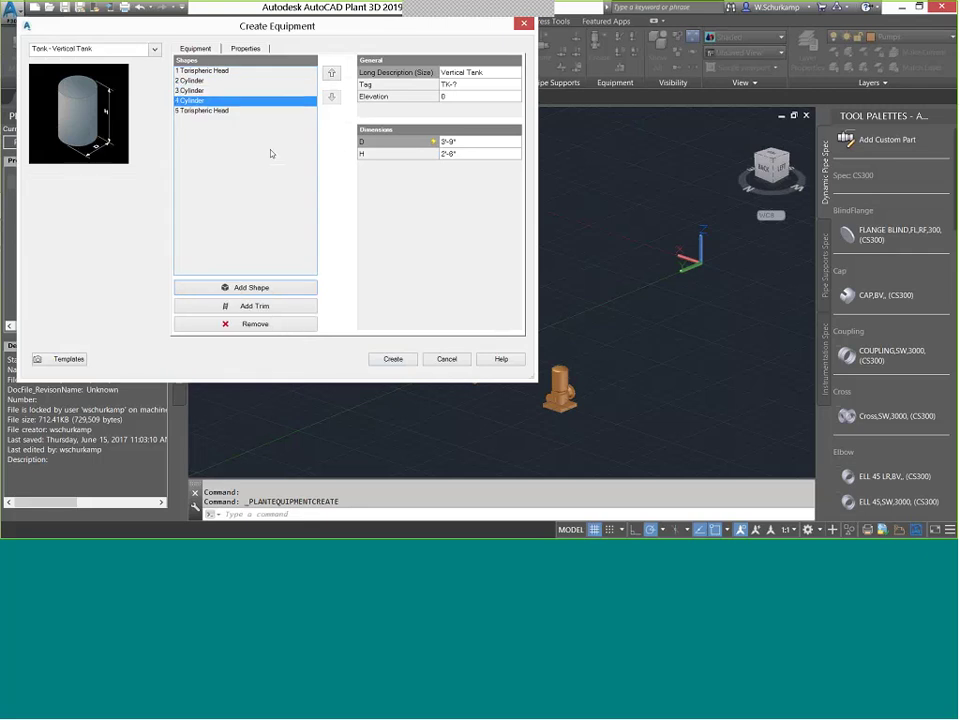
Set the height H of the tank's third and fourth shapes, both cylinders, to 4'.
key("Up")
left_click(228, 82)
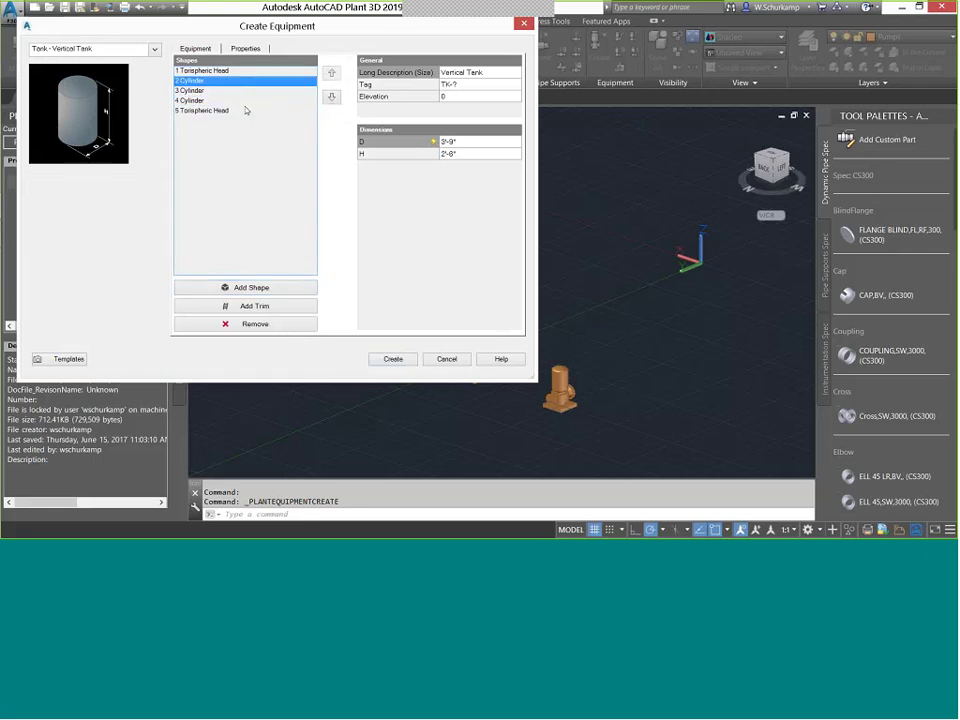
left_click(202, 89)
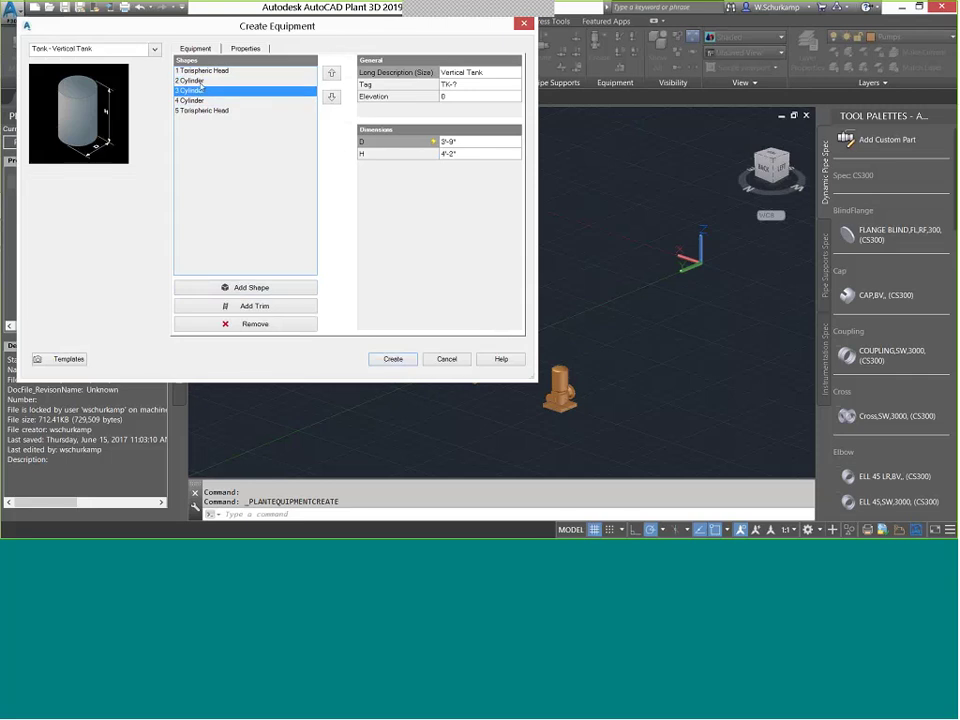
left_click(200, 82)
left_click(200, 91)
left_click(481, 155)
type("4'")
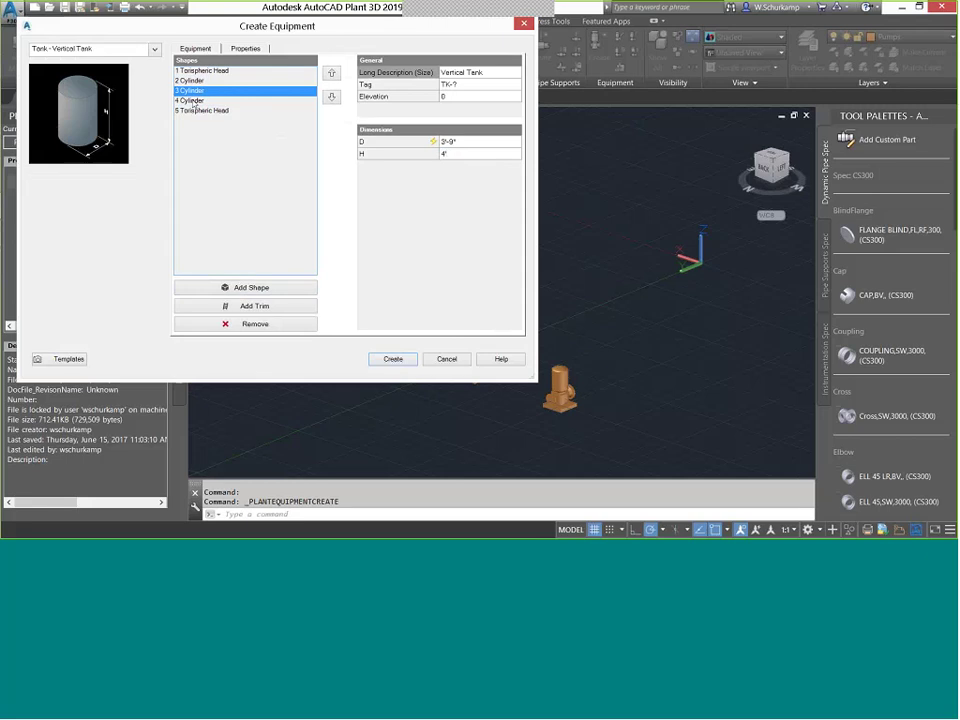
left_click(222, 101)
left_click(462, 155)
type("4'")
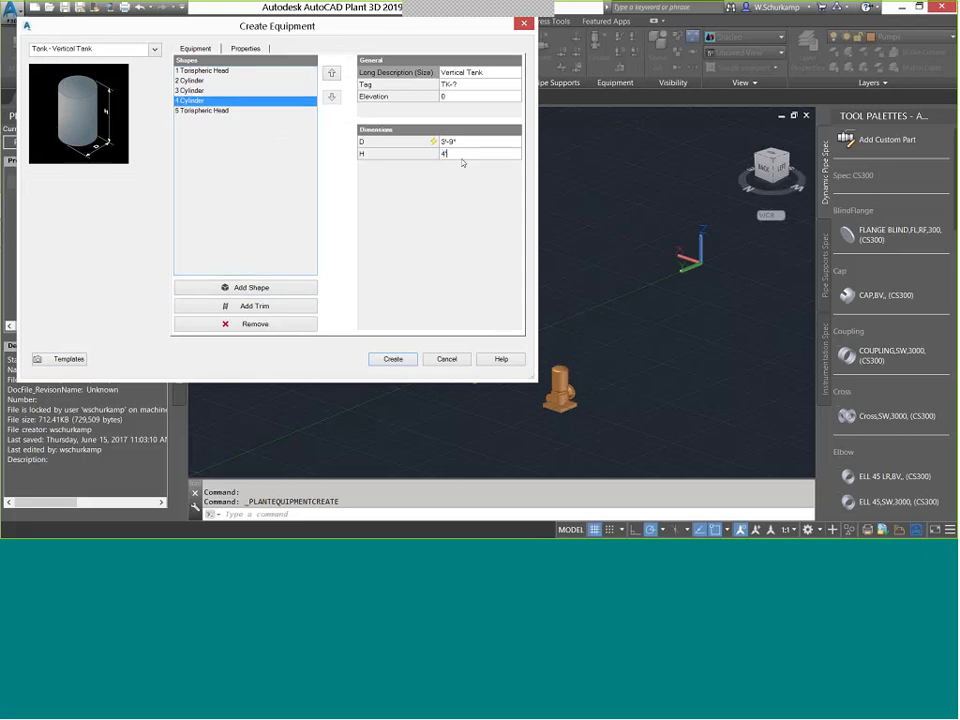
key("Tab")
key("Tab")
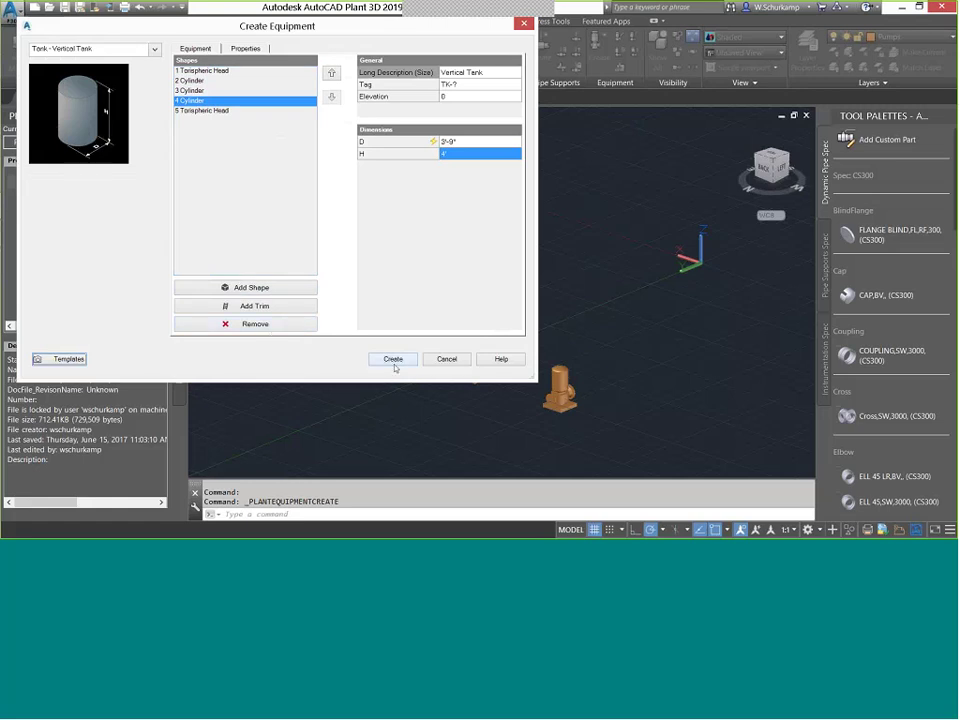
Examine the trim types available for the vertical tank without adding any.
left_click(250, 306)
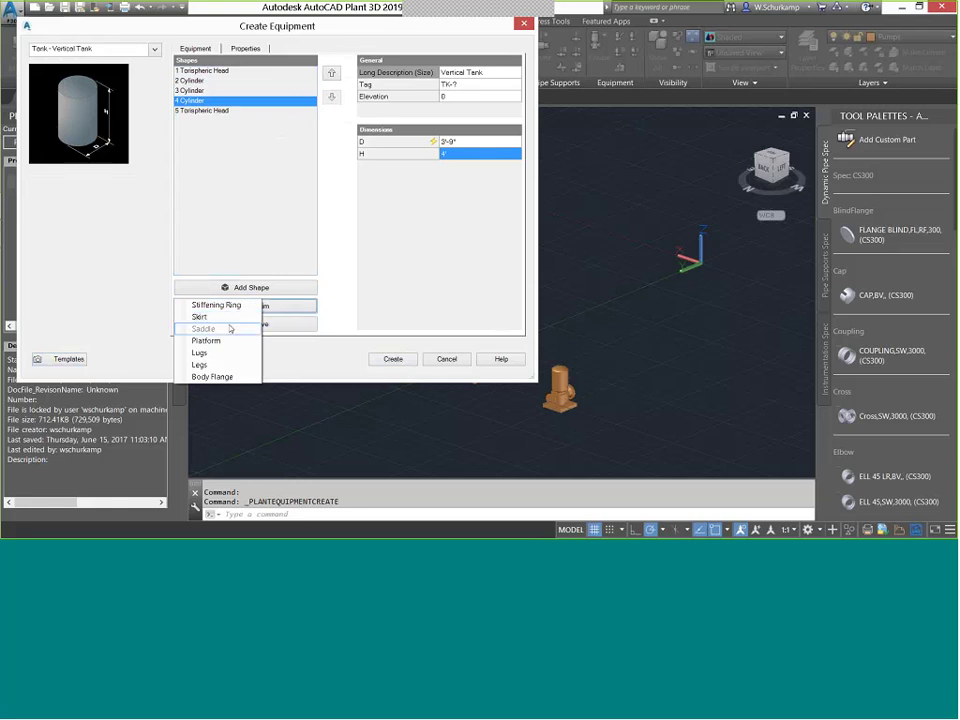
left_click(270, 139)
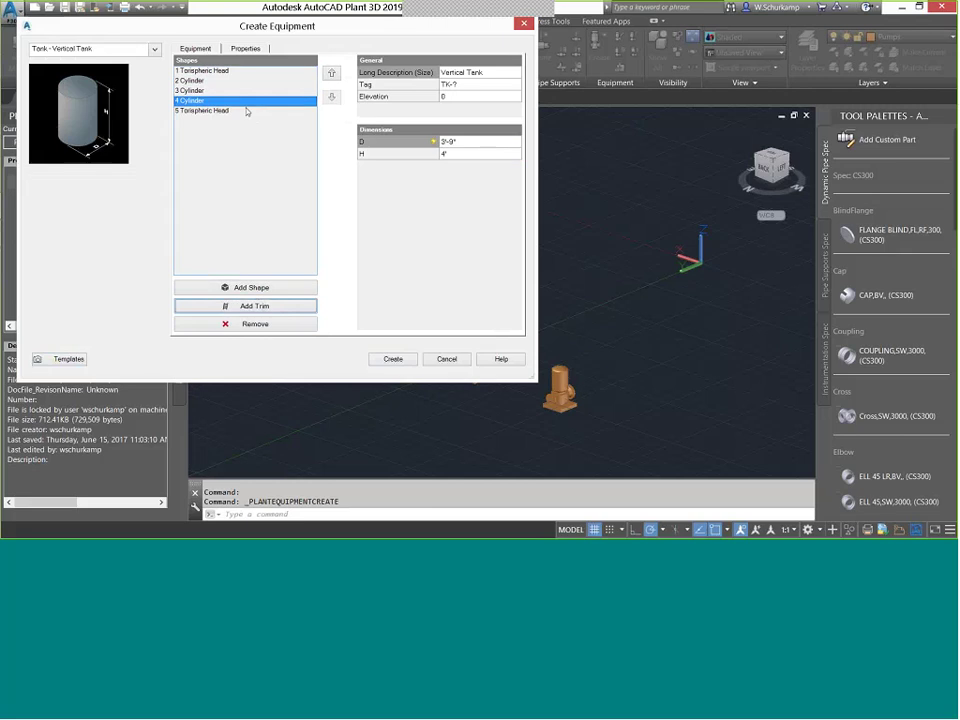
Try Lugs as trim on the tank's fifth shape, a torispheric head, and remove them again.
left_click(246, 110)
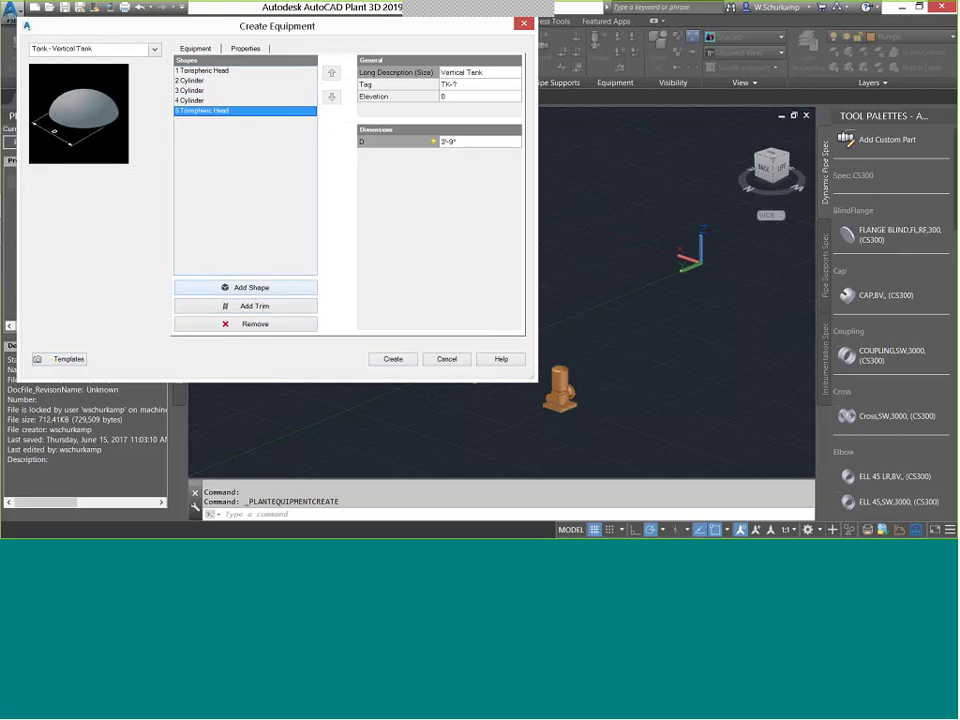
left_click(268, 309)
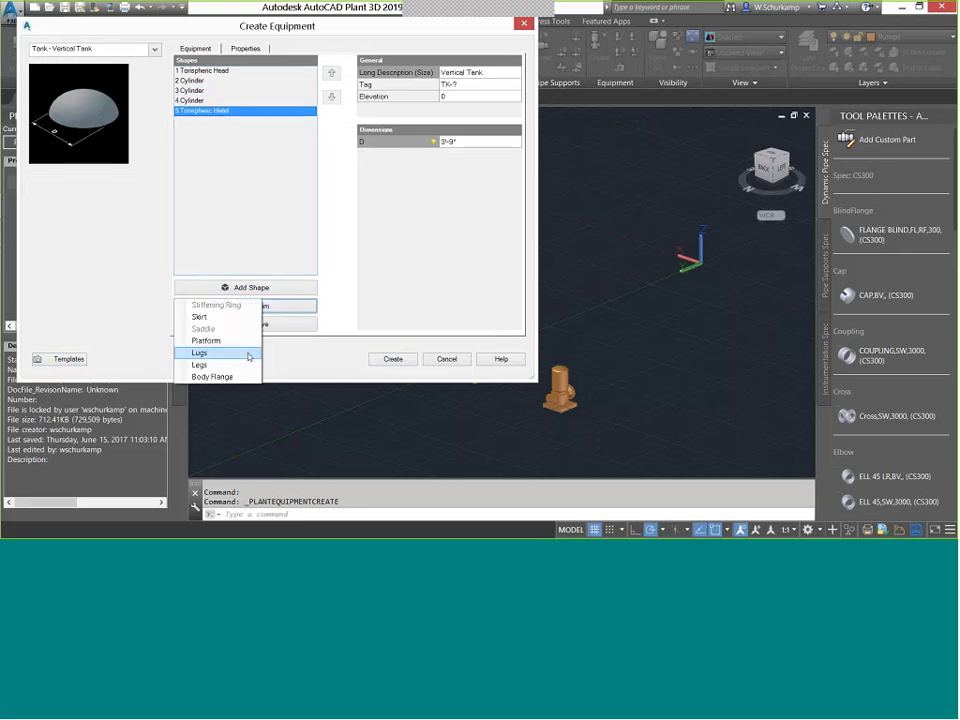
left_click(249, 354)
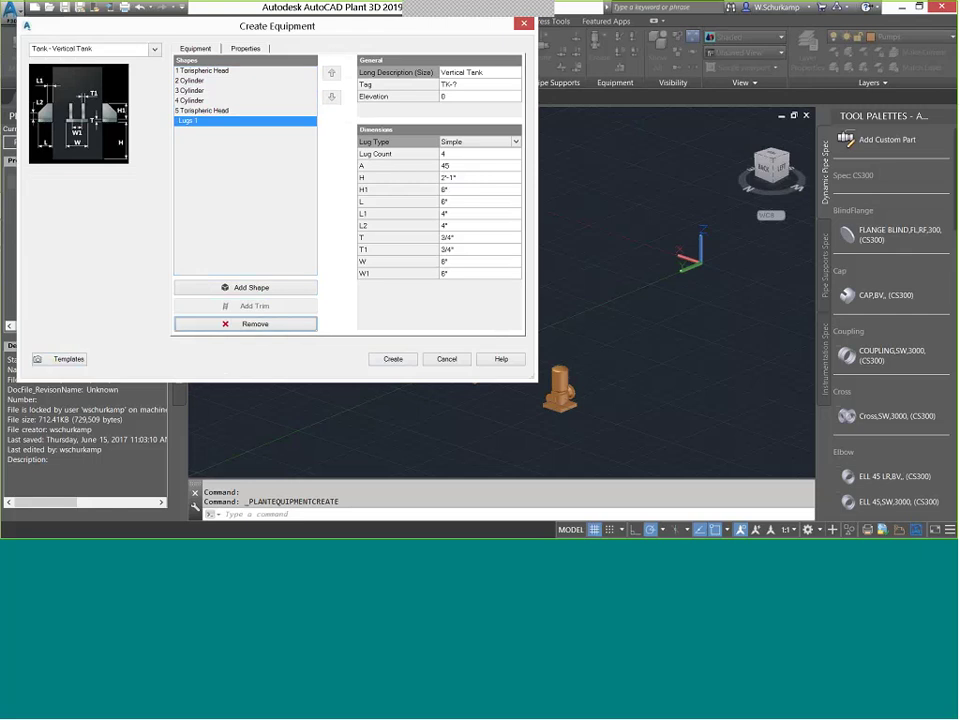
left_click(255, 323)
Add Legs trim to the tank's fifth shape, and set both the tank elevation and the leg height H to 48.
left_click(254, 305)
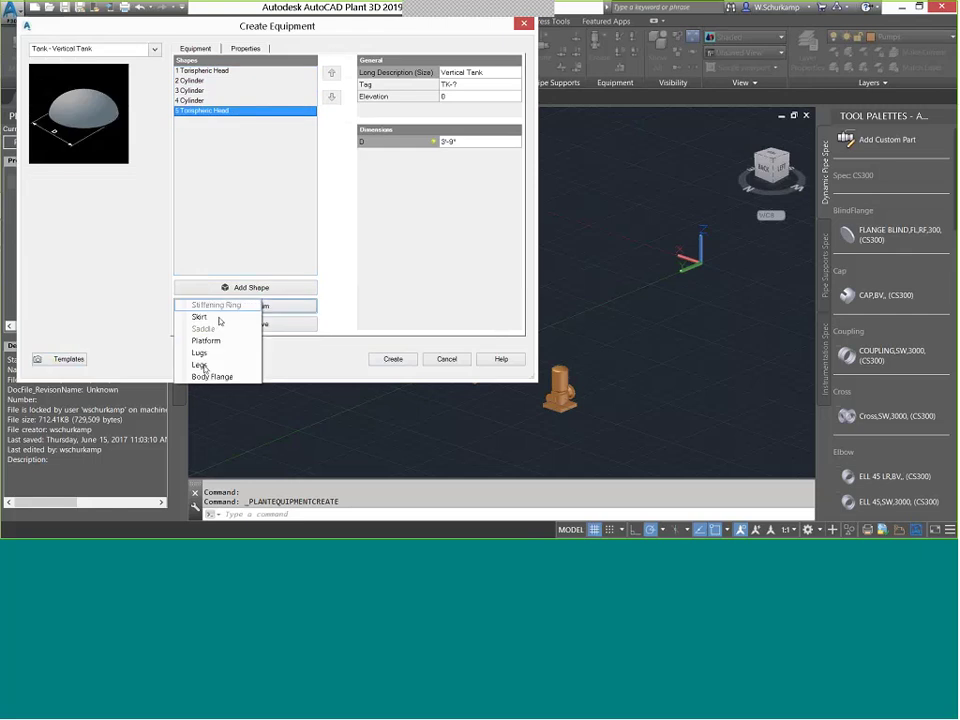
left_click(200, 364)
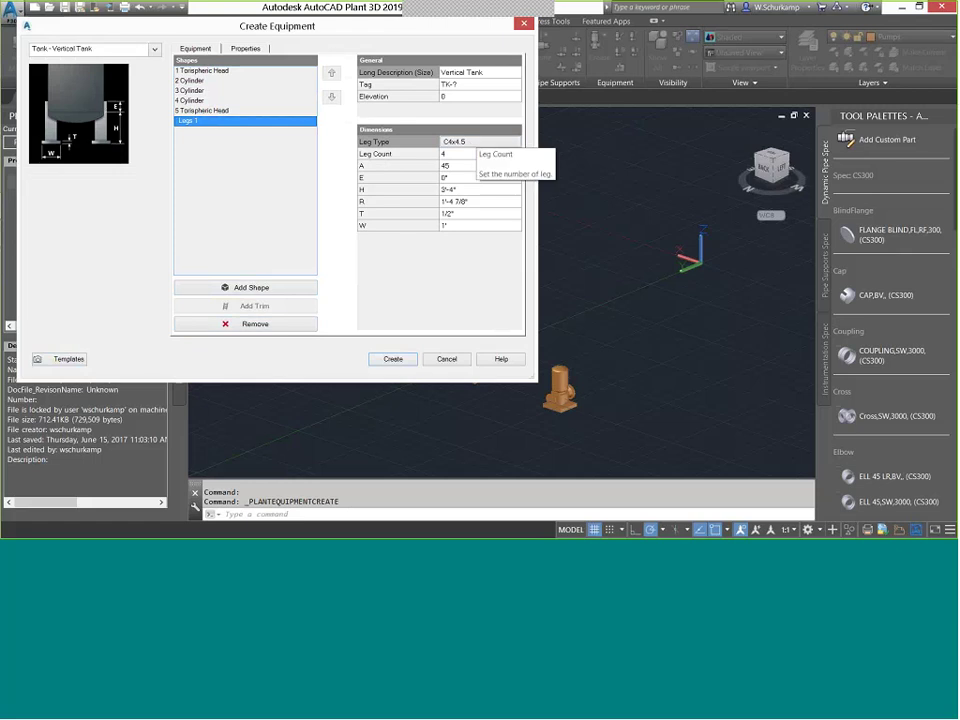
left_click(444, 97)
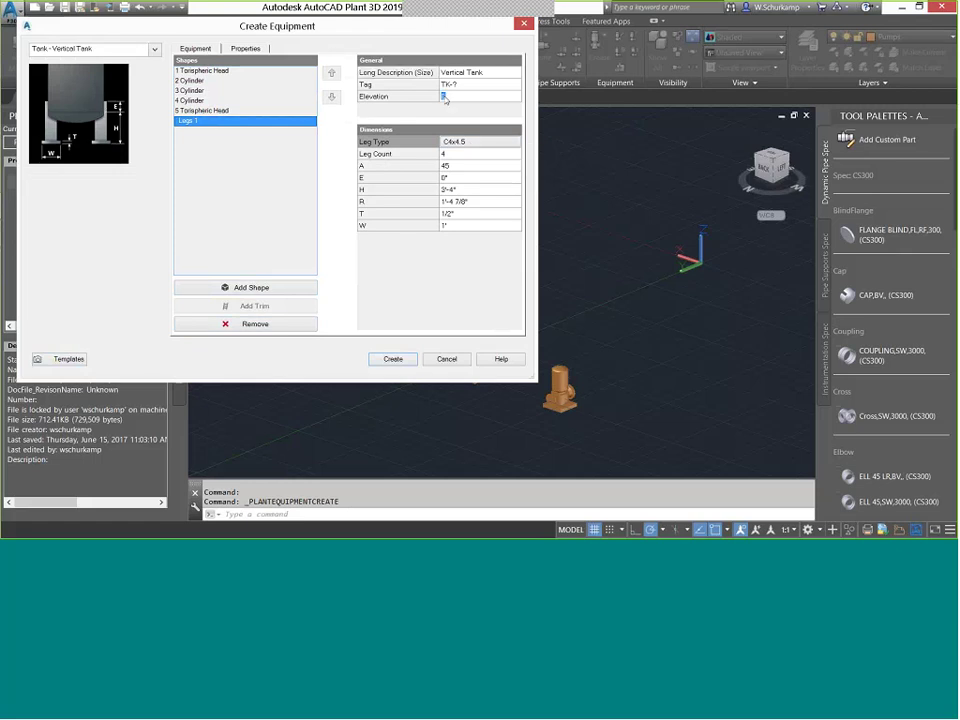
type("48")
left_click(461, 190)
type("48")
left_click(463, 97)
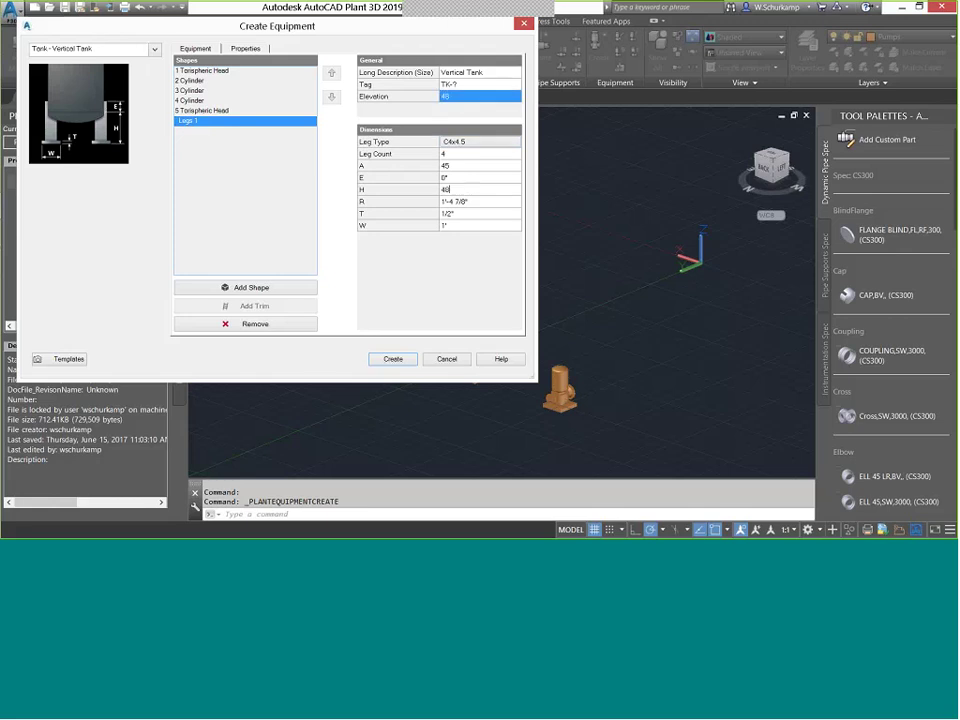
Create the configured vertical tank and place it in the model near the row of three small vertical pumps.
left_click(393, 358)
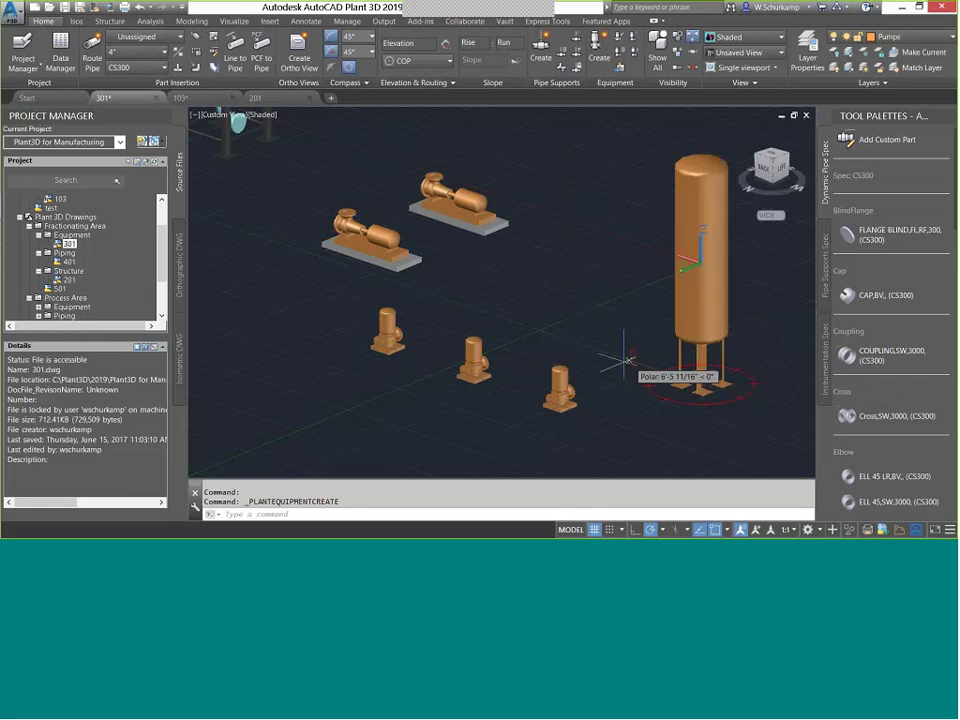
left_click(698, 386)
Examine the placed vertical tank, its shell and its legs from several sides.
middle_click_drag(602, 285, 700, 285, "shift")
middle_click_drag(700, 285, 506, 289)
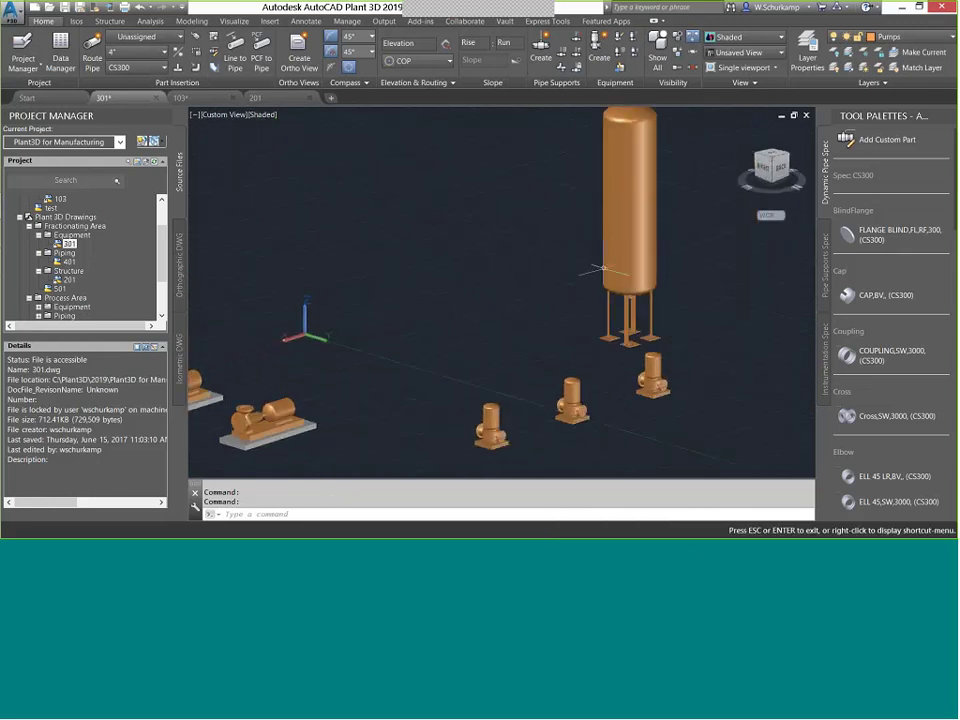
scroll(621, 214, "up", 3)
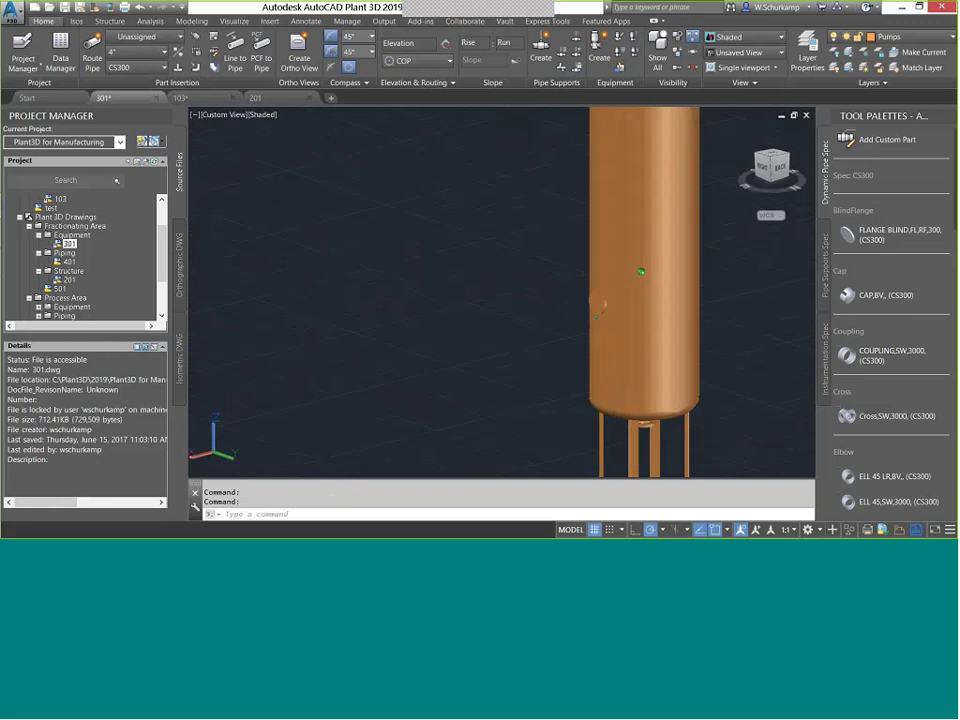
scroll(489, 214, "down", 4)
middle_click_drag(583, 234, 512, 226, "shift")
scroll(512, 226, "up", 4)
middle_click_drag(517, 288, 568, 275, "shift")
scroll(678, 286, "down", 3)
key("Escape")
Modify the vertical tank, setting the diameter D of its first torispheric head to 6'.
left_click(531, 272)
right_click(531, 272)
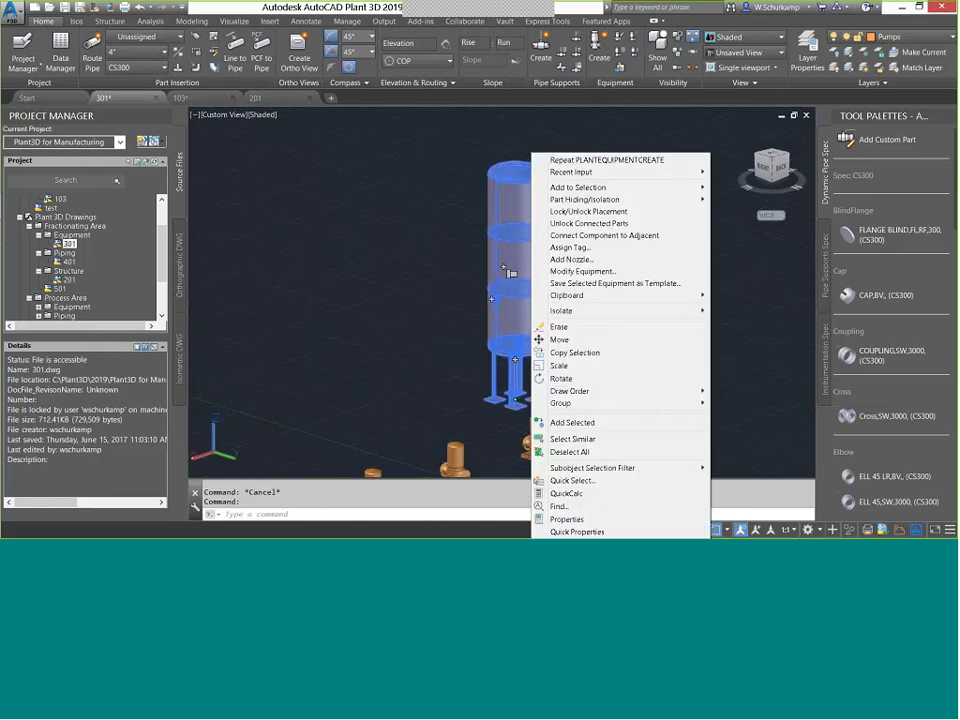
left_click(580, 271)
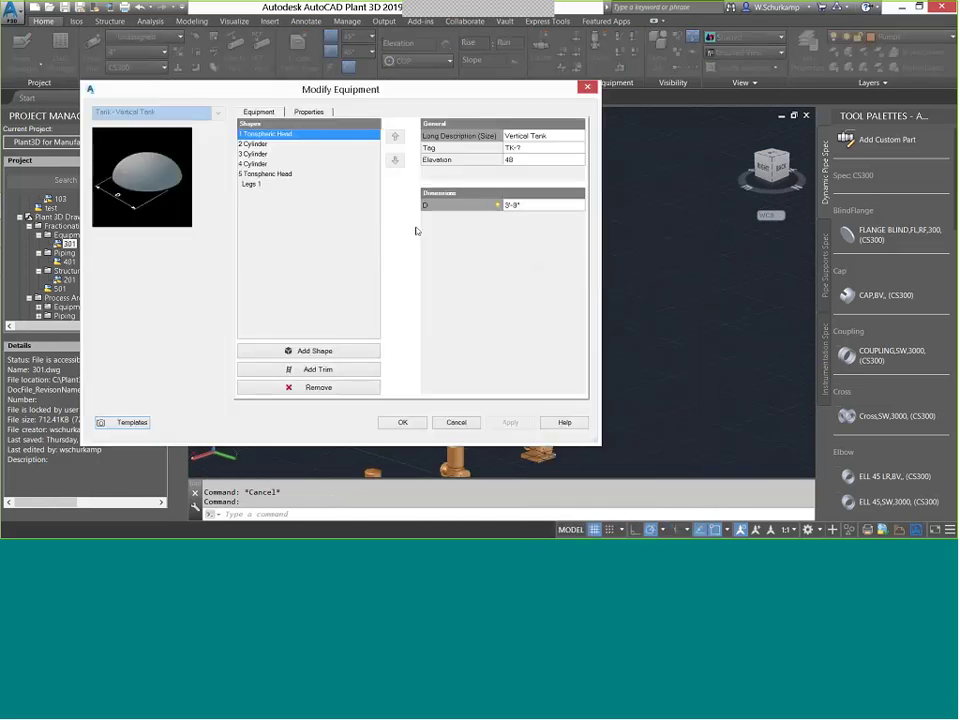
left_click(313, 148)
left_click(280, 134)
left_click(534, 205)
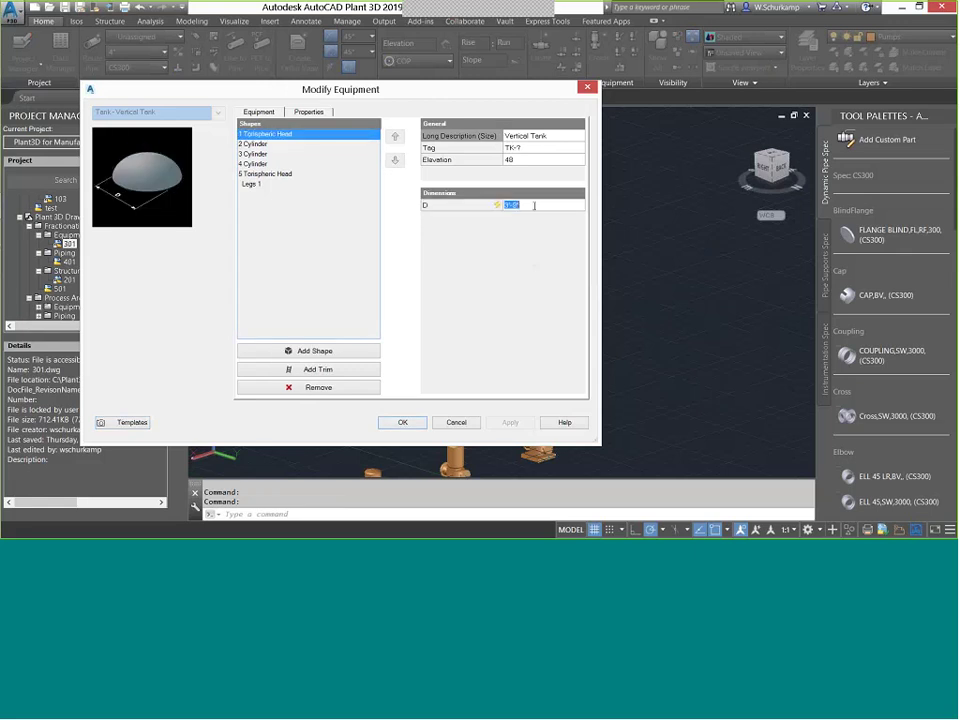
type("6'")
key("Return")
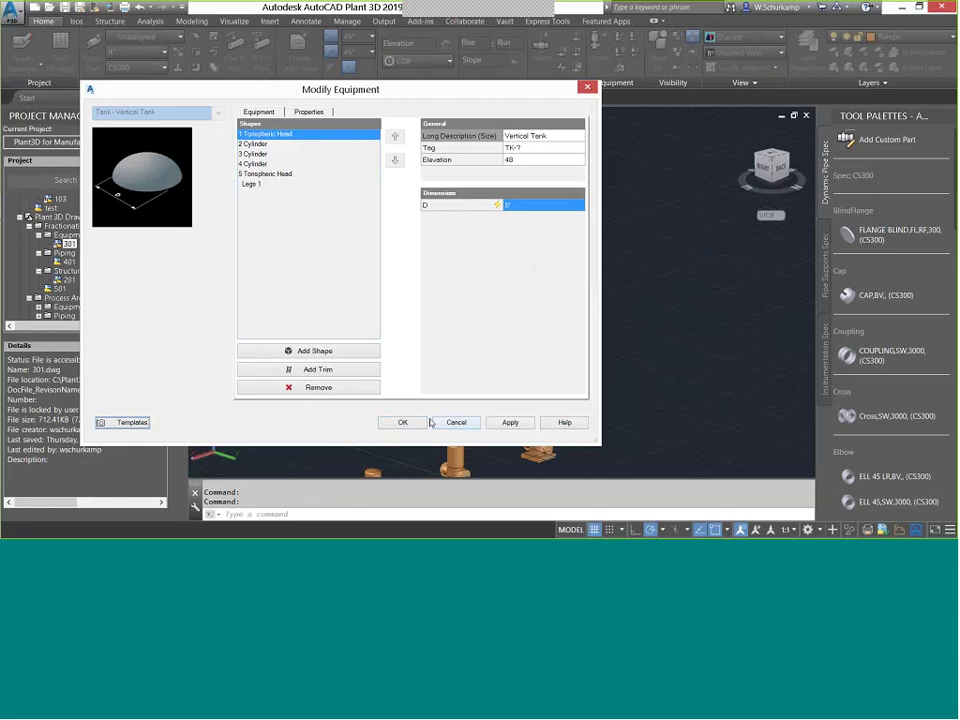
Check the diameter of the tank's remaining cylinder and head shapes, and accept the modified equipment.
left_click(289, 146)
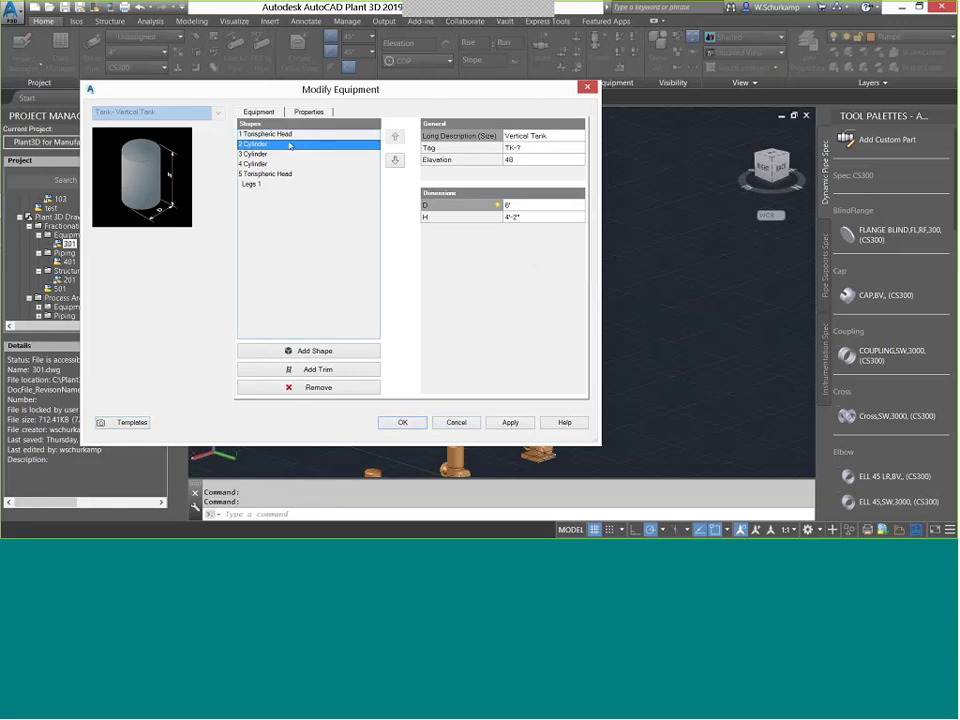
key("Down")
key("Down")
key("Down")
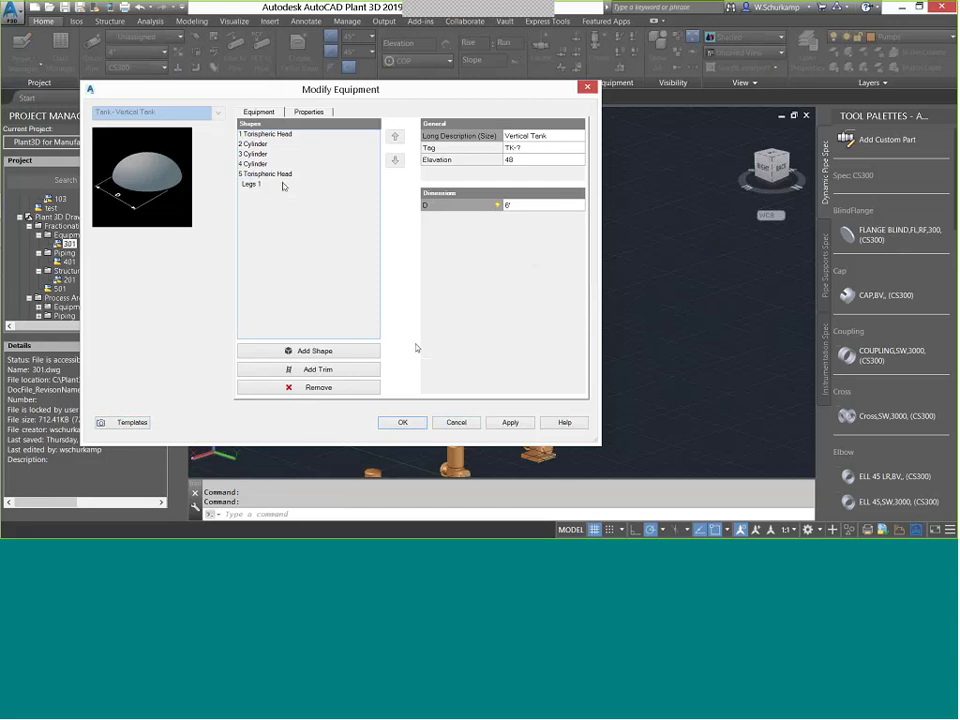
left_click(402, 422)
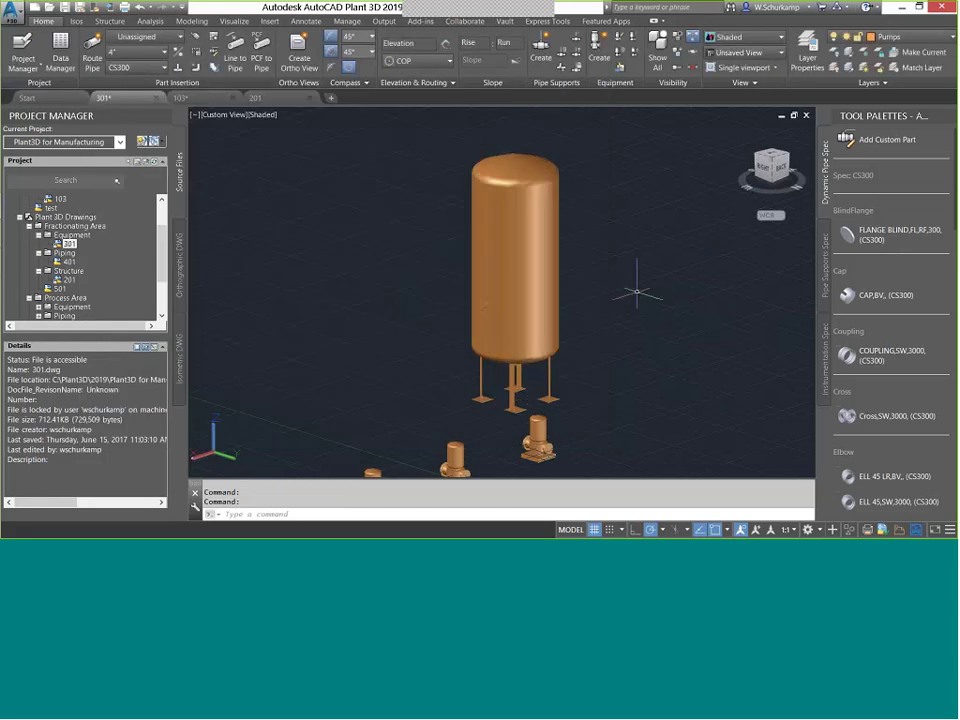
Examine the resized tank and how its legs meet the bottom head.
scroll(624, 259, "down", 2)
scroll(600, 320, "up", 5)
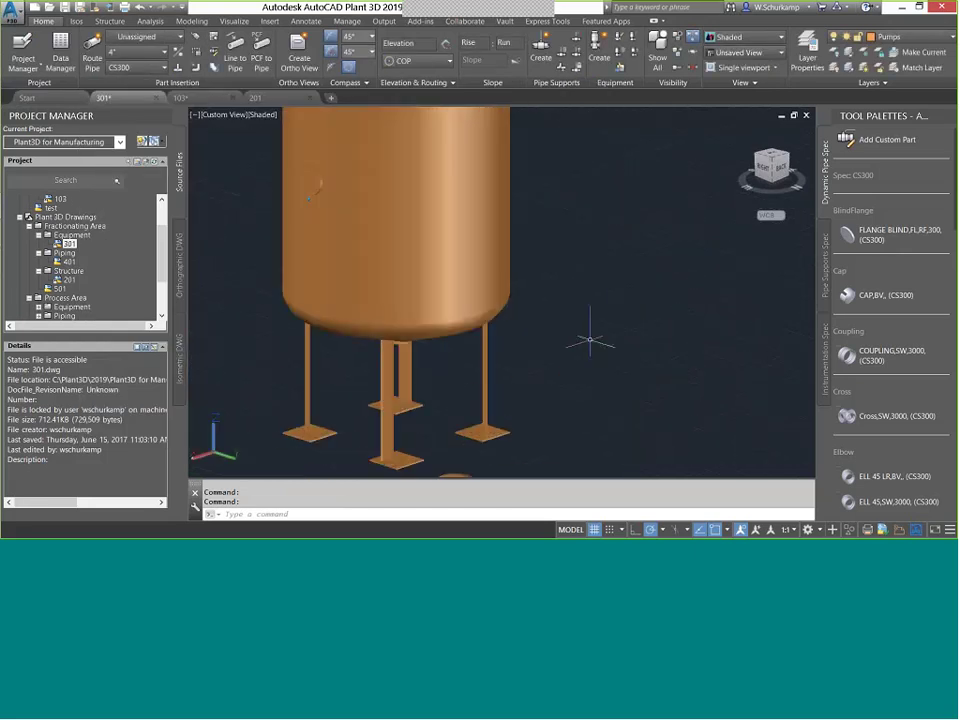
scroll(563, 334, "down", 5)
mouse_move(563, 332)
middle_mouse_down("shift")
mouse_move(576, 304)
mouse_move(574, 340)
middle_mouse_up("shift")
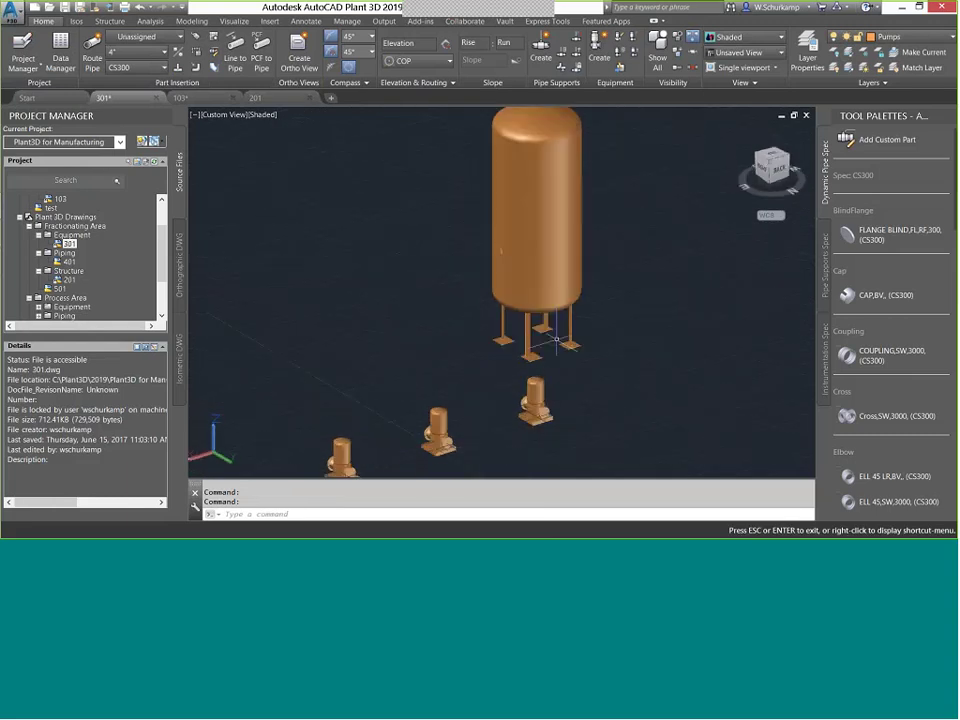
scroll(572, 330, "down", 2)
middle_click_drag(457, 343, 589, 268)
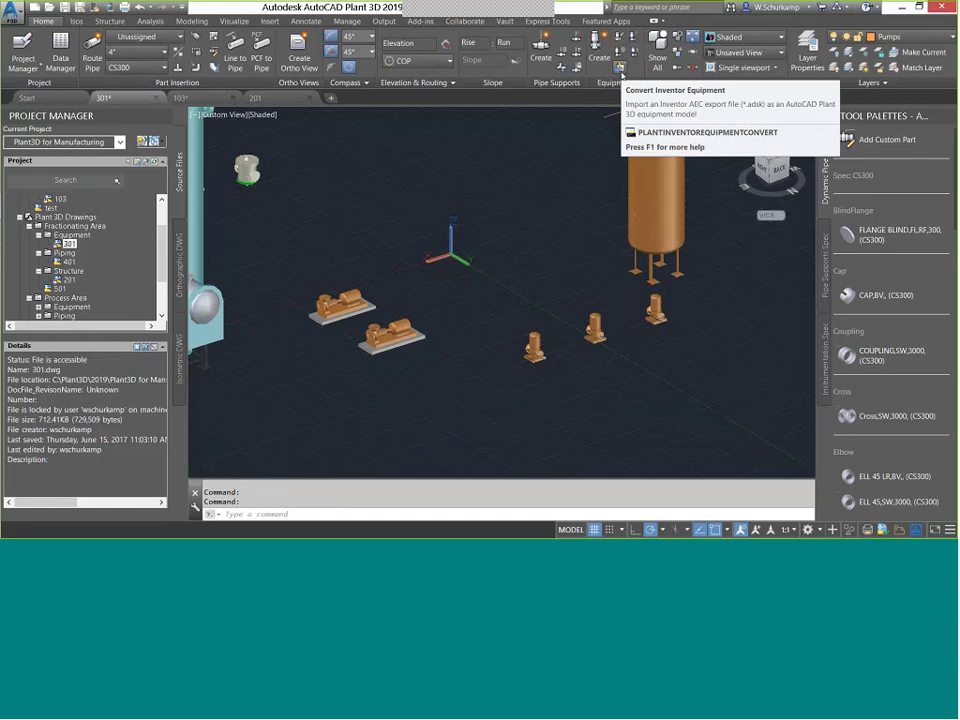
Start converting Inventor equipment and browse to the Plant3D folder on the C drive.
left_click(621, 72)
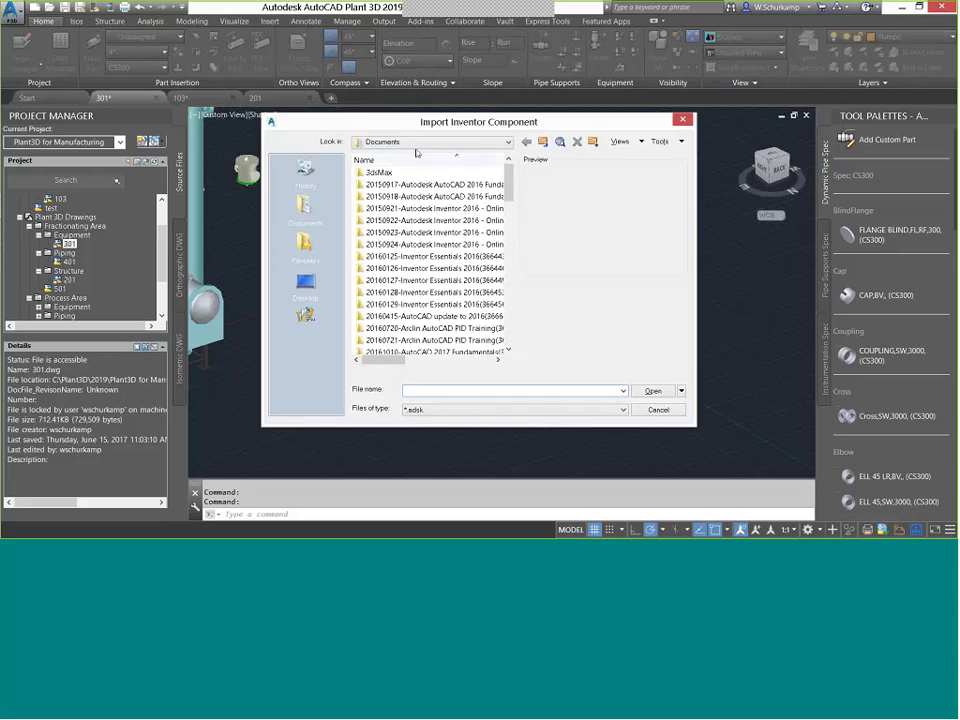
left_click(425, 143)
left_click(452, 175)
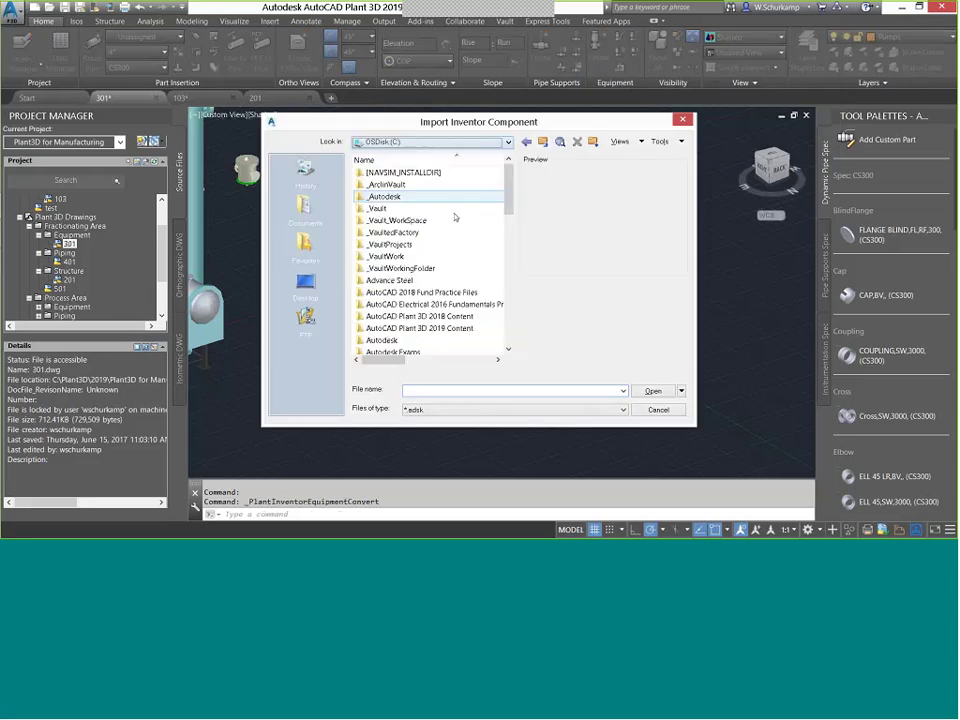
left_click(508, 280)
left_click(508, 280)
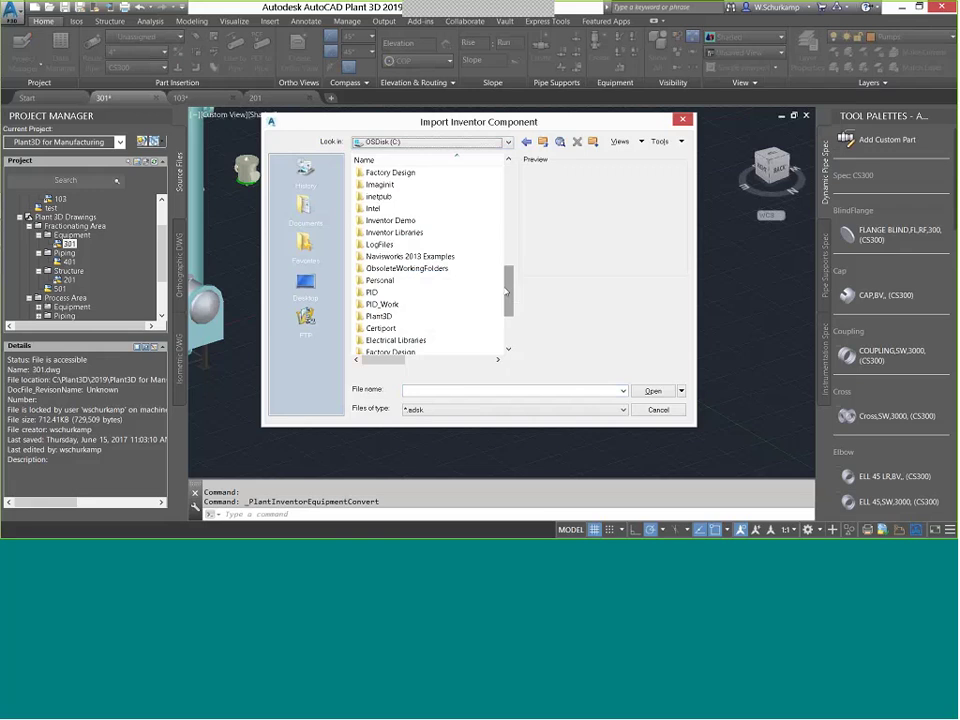
double_click(424, 315)
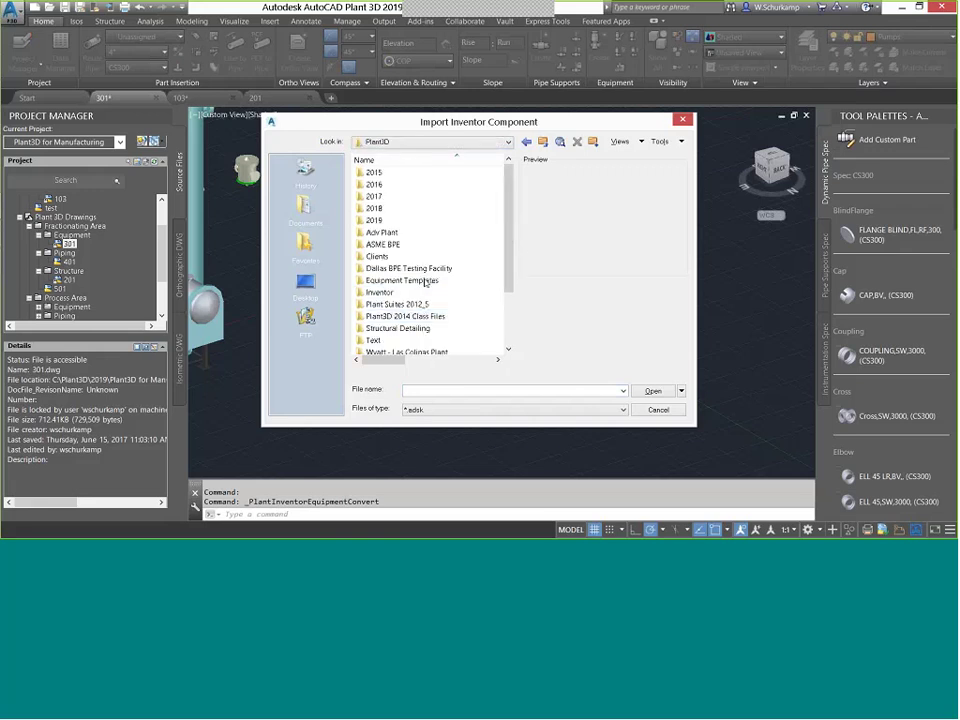
Look for an ADSK file in the Inventor folder and in the Related Files folder of 2017\WJS Irving Plant.
double_click(484, 292)
left_click(543, 142)
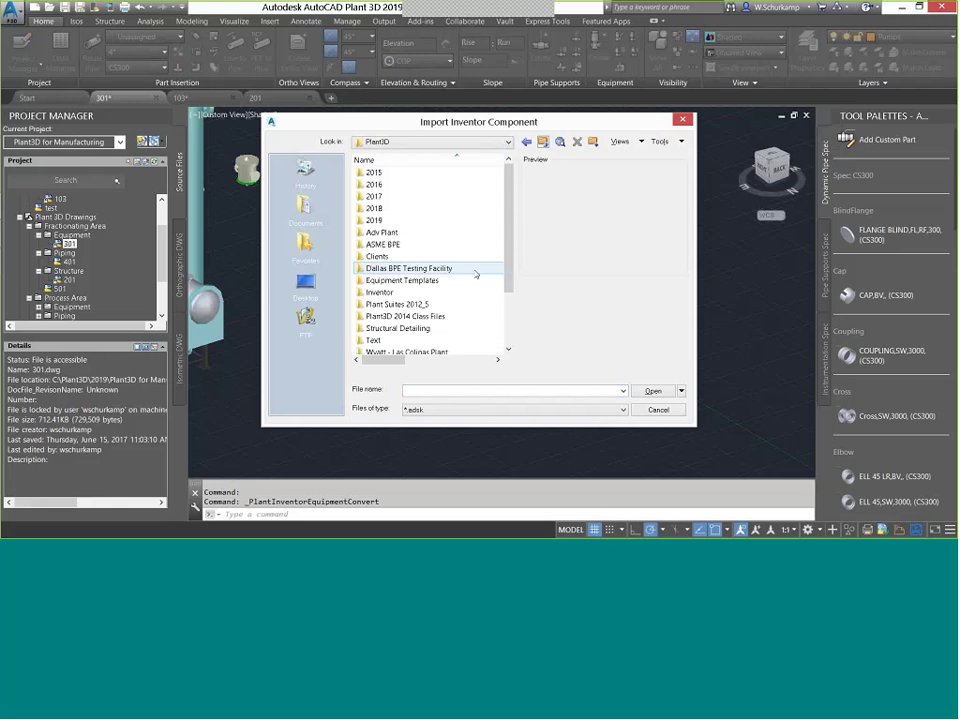
double_click(460, 198)
double_click(412, 297)
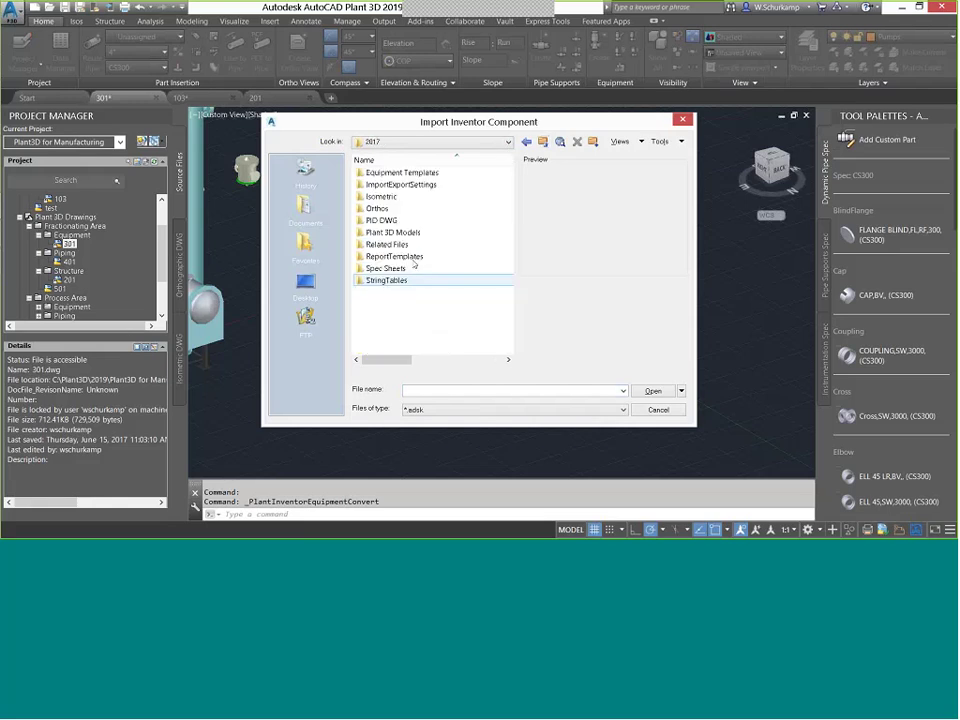
double_click(400, 244)
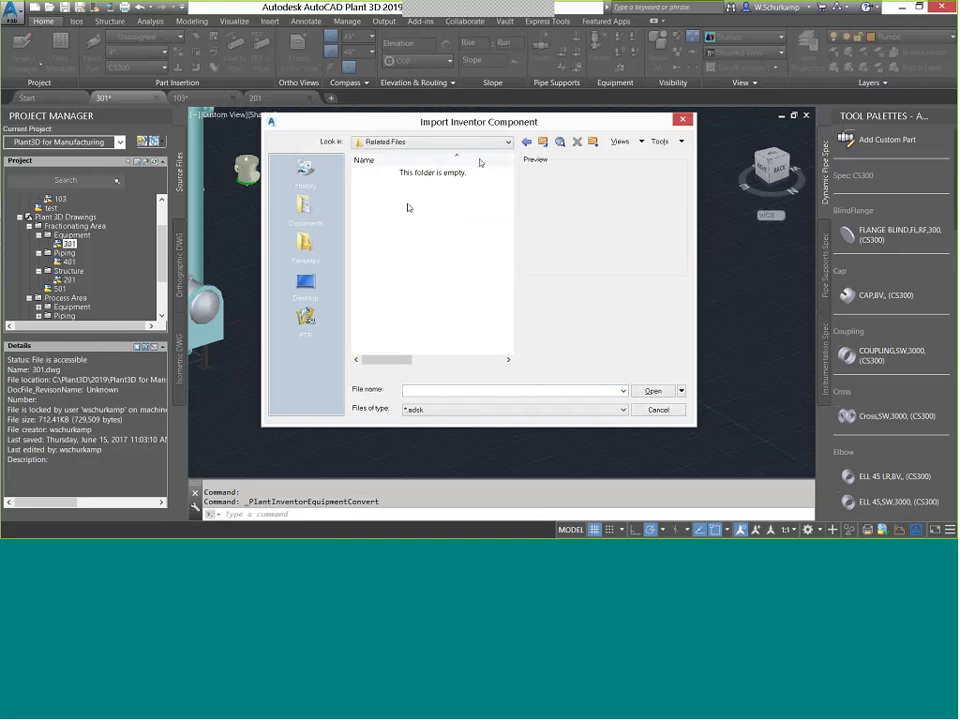
left_click(543, 142)
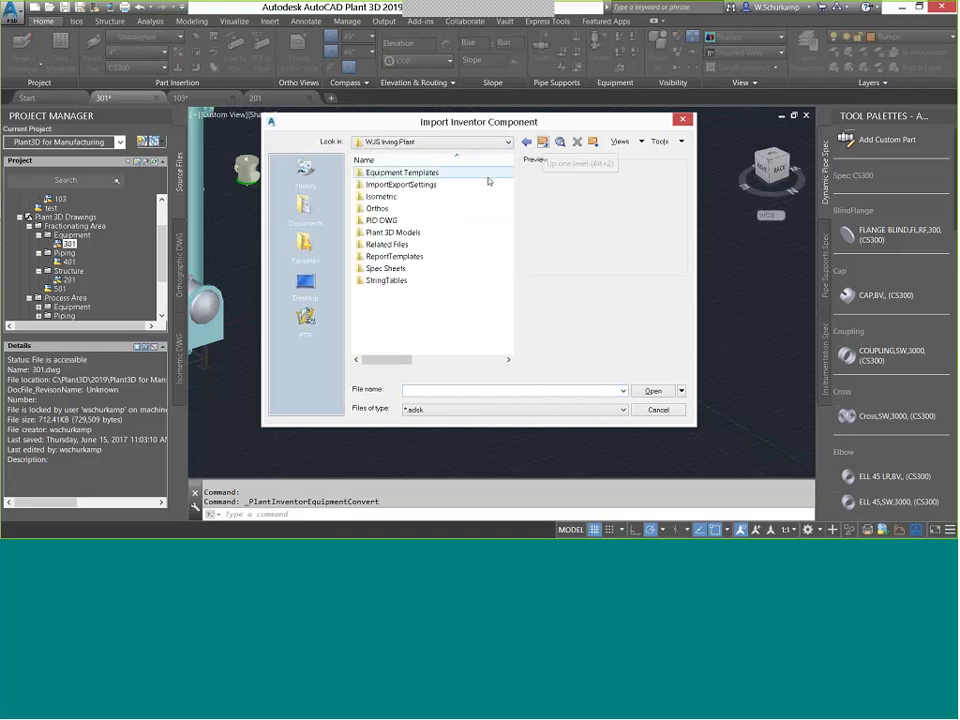
mouse_move(434, 246)
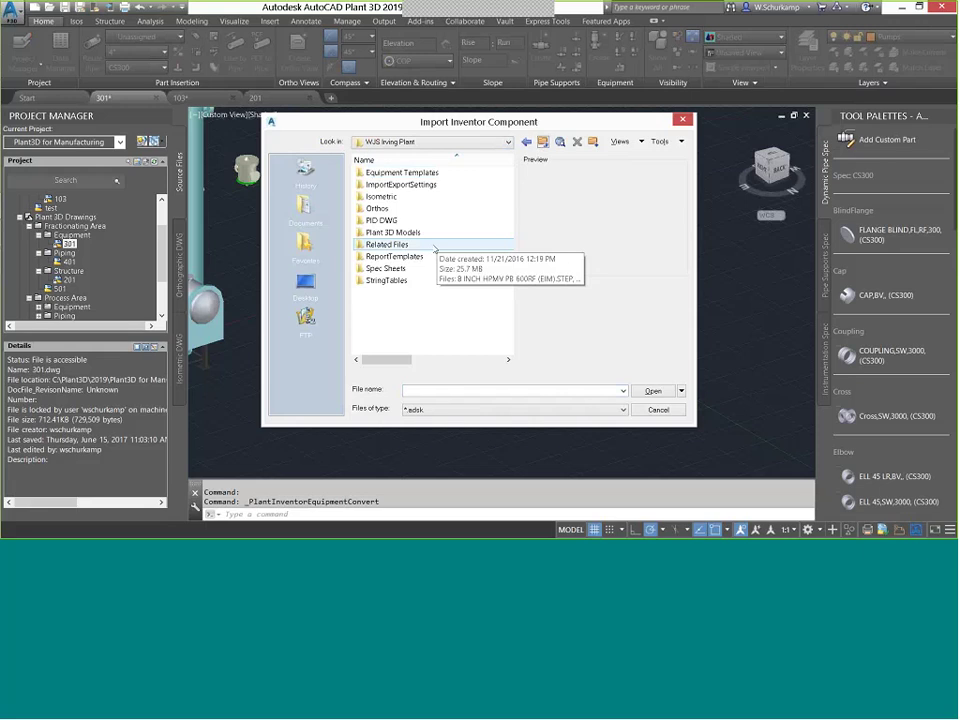
left_click(543, 142)
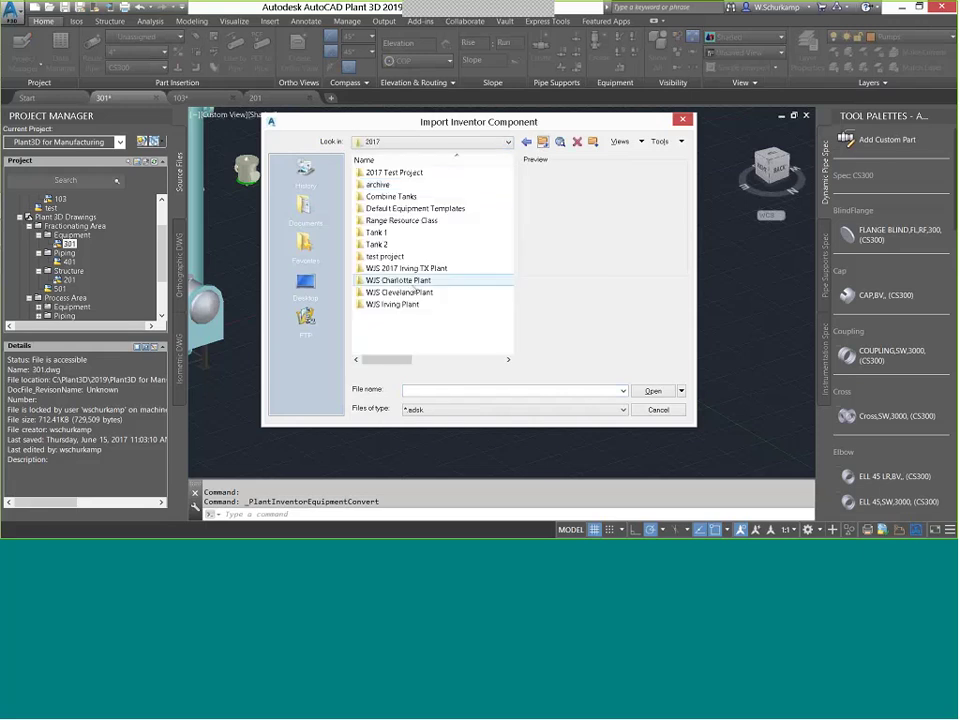
Look for an ADSK file in WJS Charlotte Plant's Related Files folder and in the Plant3D 2014 Class Files folder.
double_click(412, 282)
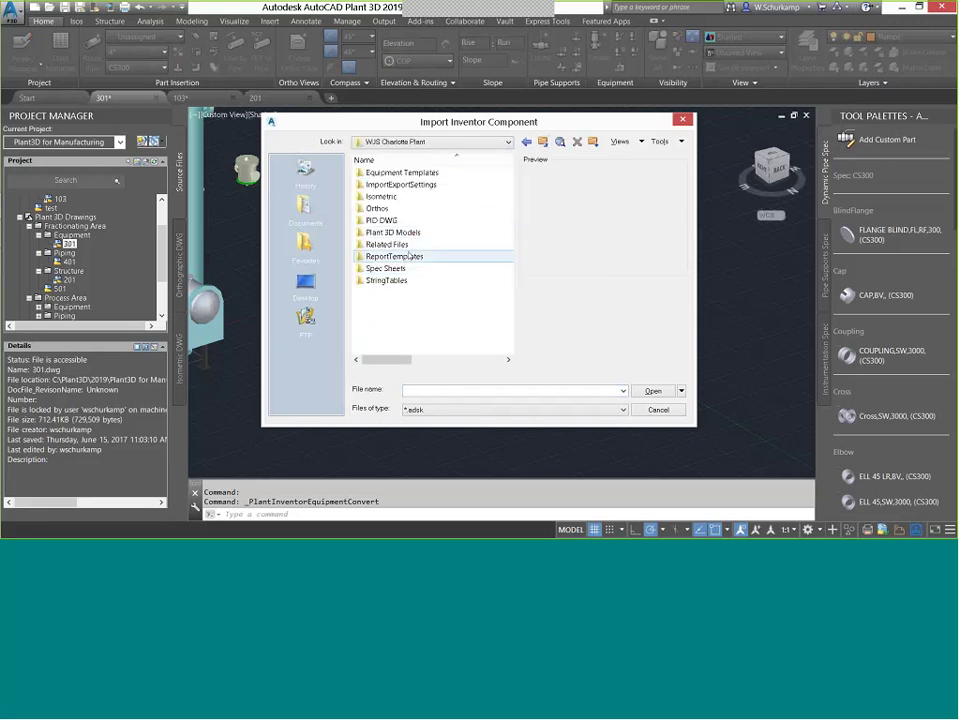
double_click(409, 245)
key("BackSpace")
key("BackSpace")
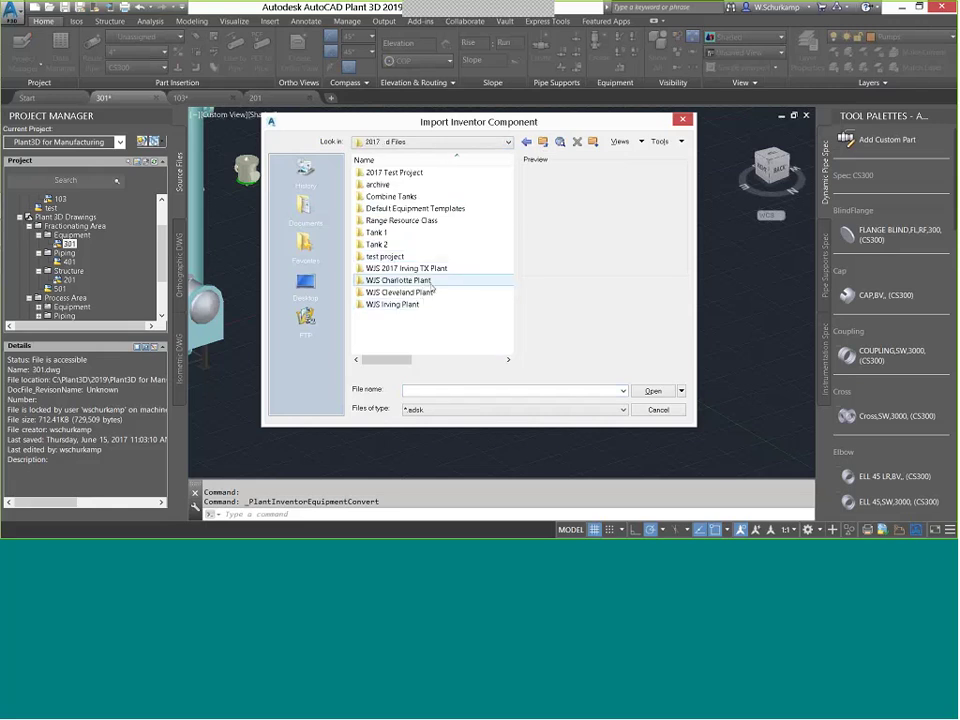
key("BackSpace")
key("BackSpace")
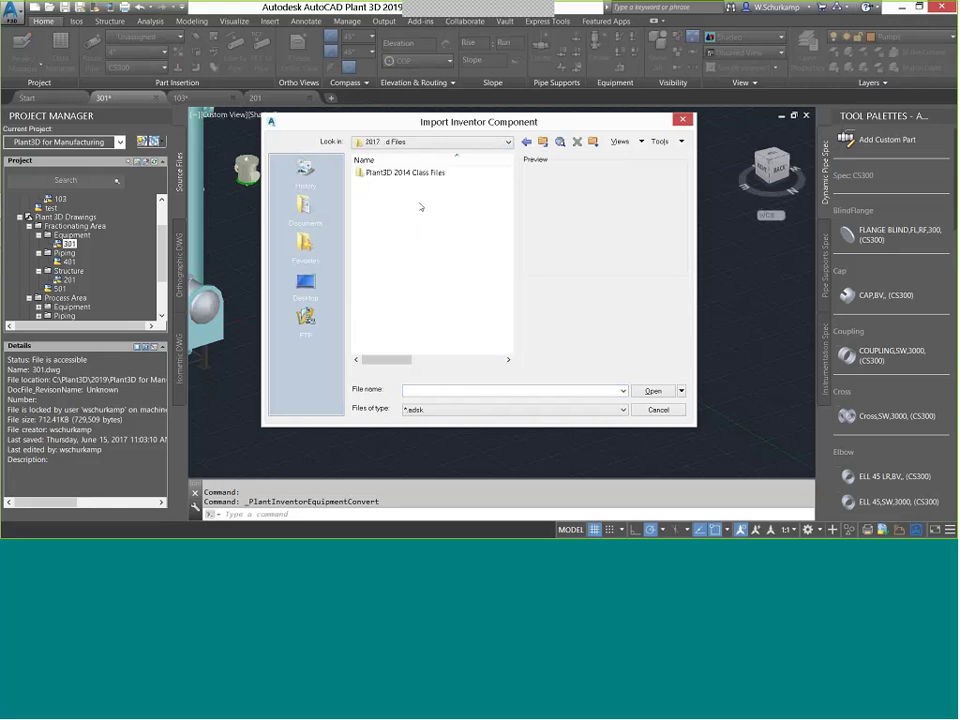
double_click(423, 178)
key("BackSpace")
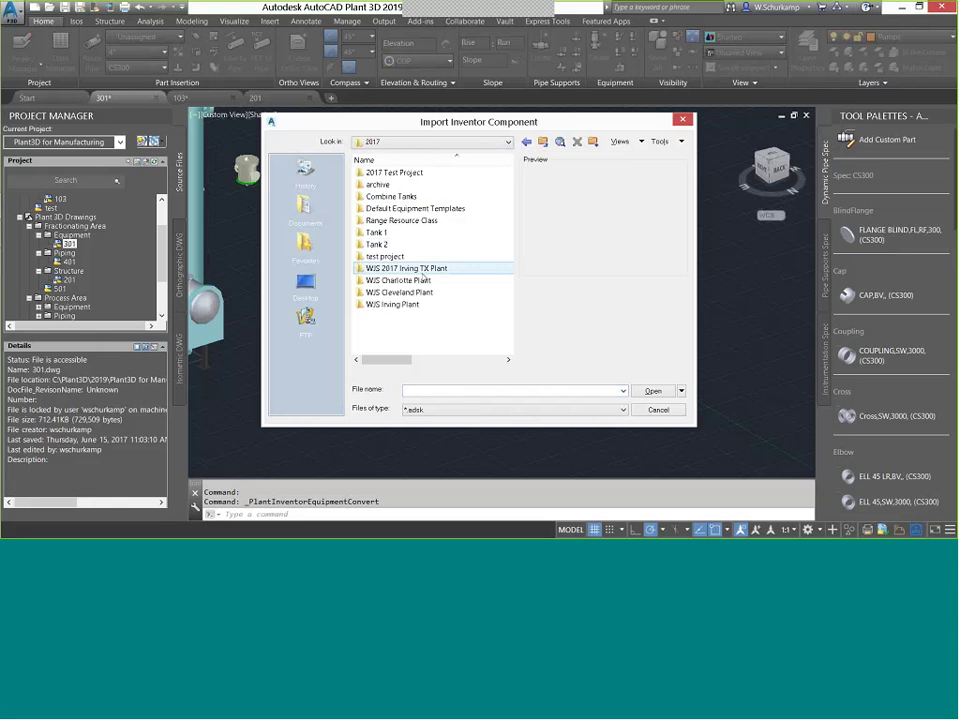
Open the Skid component from the ADSK folder in the Related Files of a plant project under 2017.
double_click(422, 270)
double_click(407, 246)
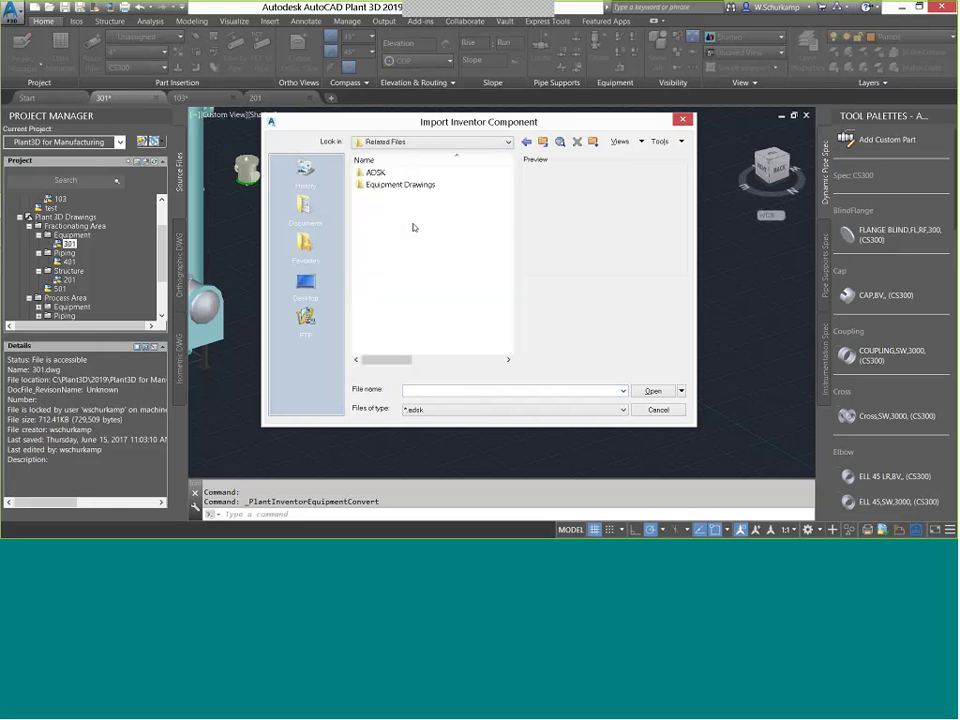
double_click(375, 172)
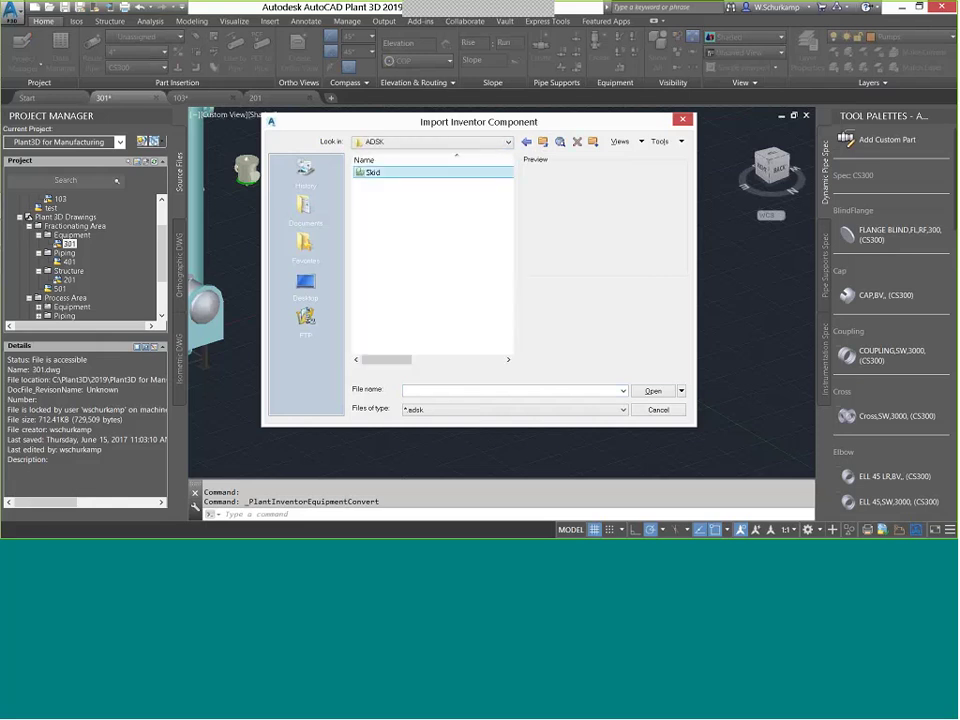
double_click(372, 172)
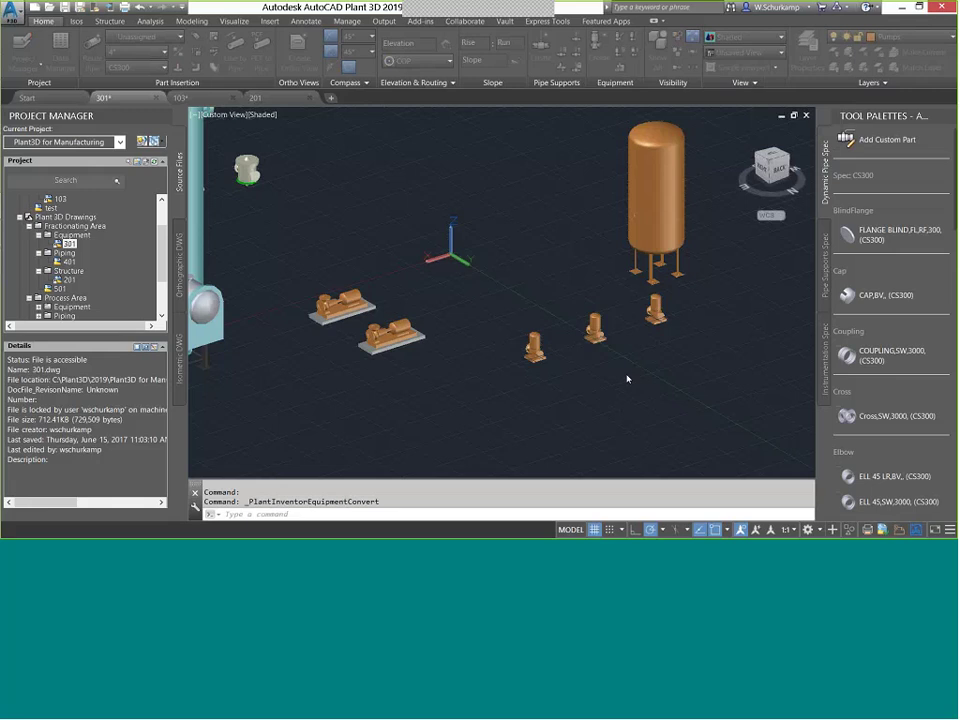
Place and orient the skid between the tall column and the vertical tank, and convert it to Tank equipment.
middle_click_drag(452, 167, 492, 304)
left_click(490, 268)
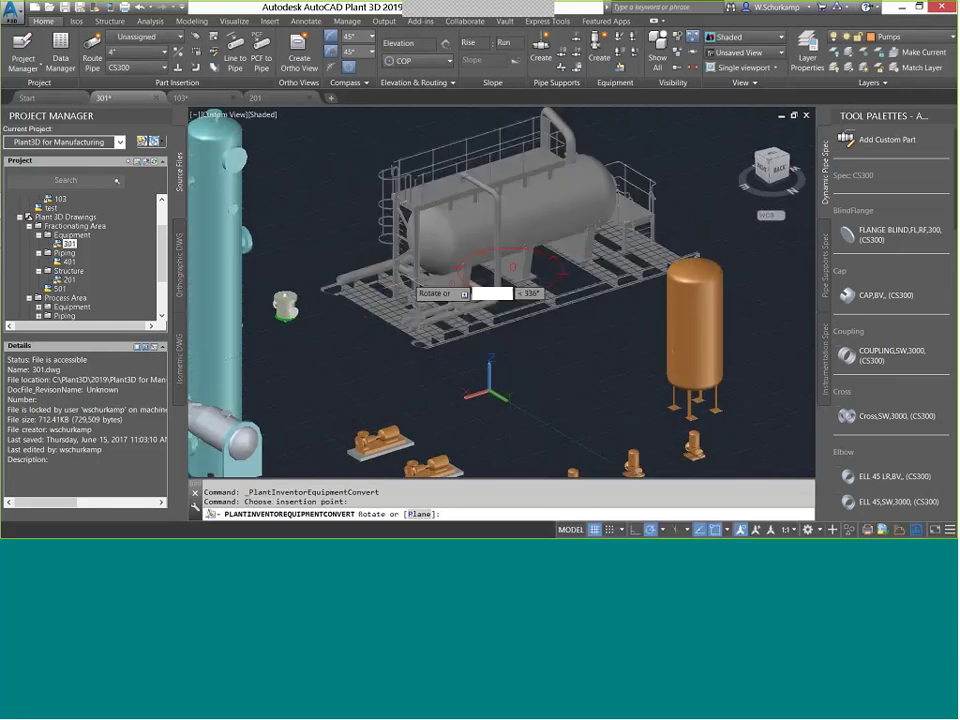
left_click(425, 273)
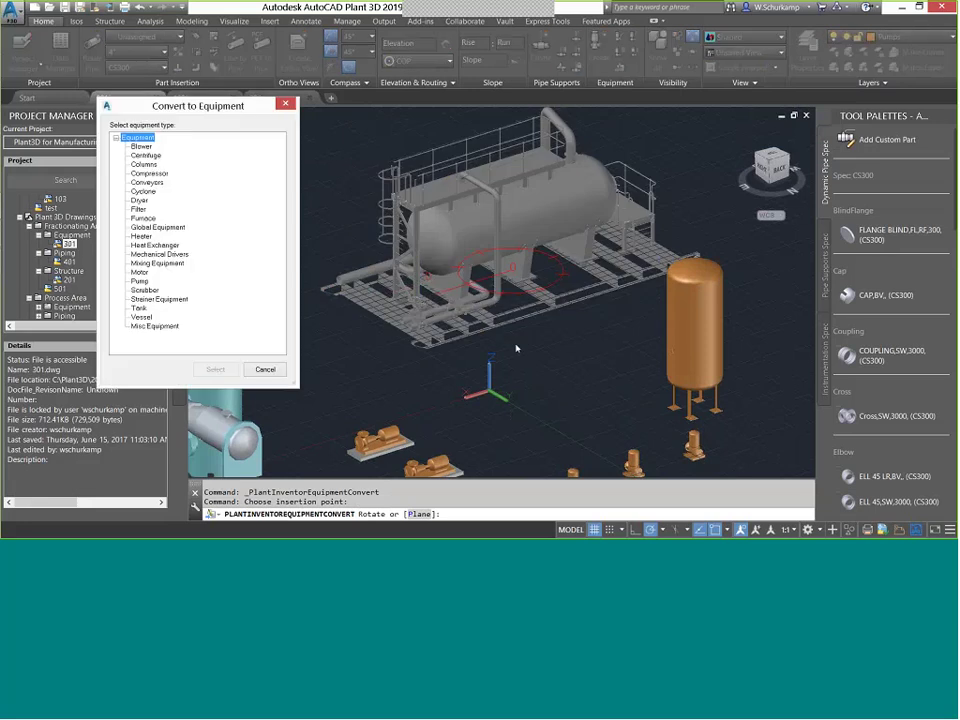
double_click(140, 309)
left_click(454, 360)
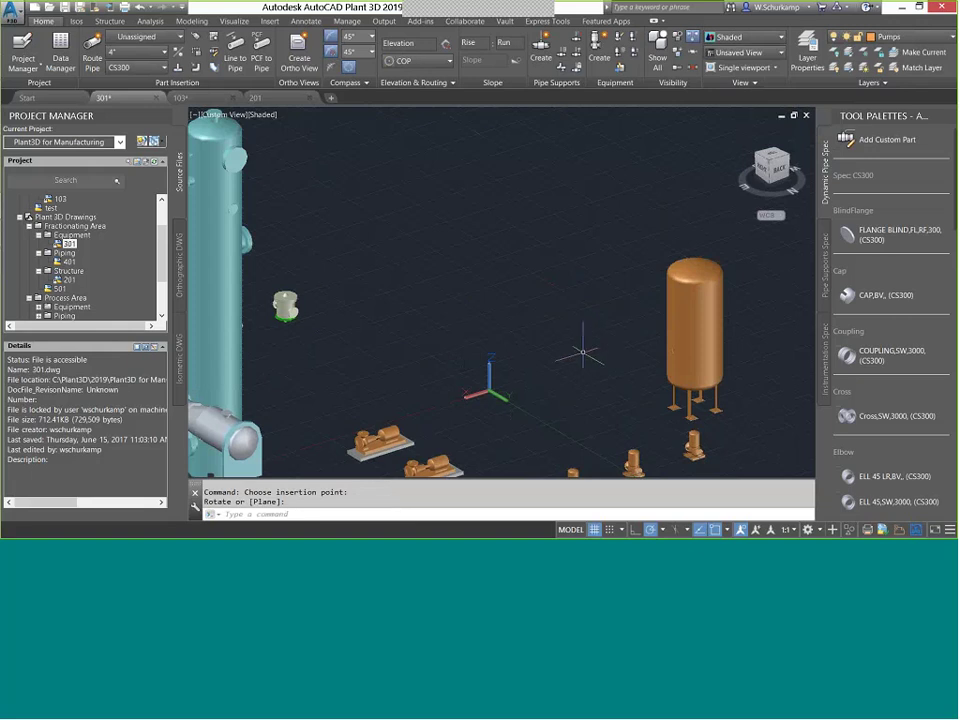
Delete the imported skid from the model.
key("Escape")
scroll(591, 356, "down", 2)
scroll(543, 340, "up", 2)
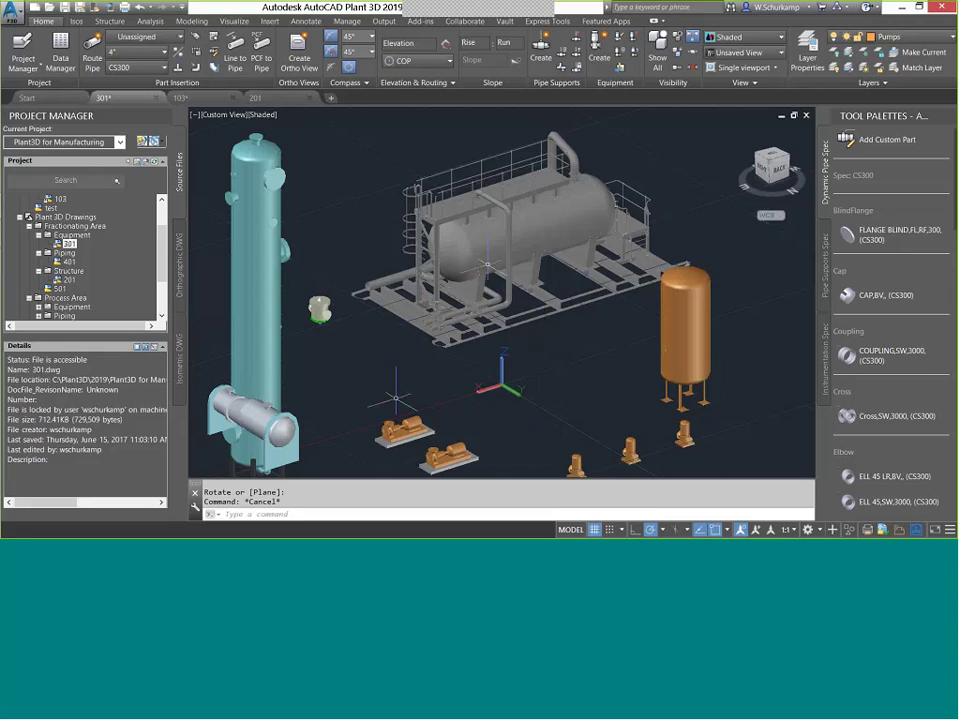
left_click(607, 216)
key("Delete")
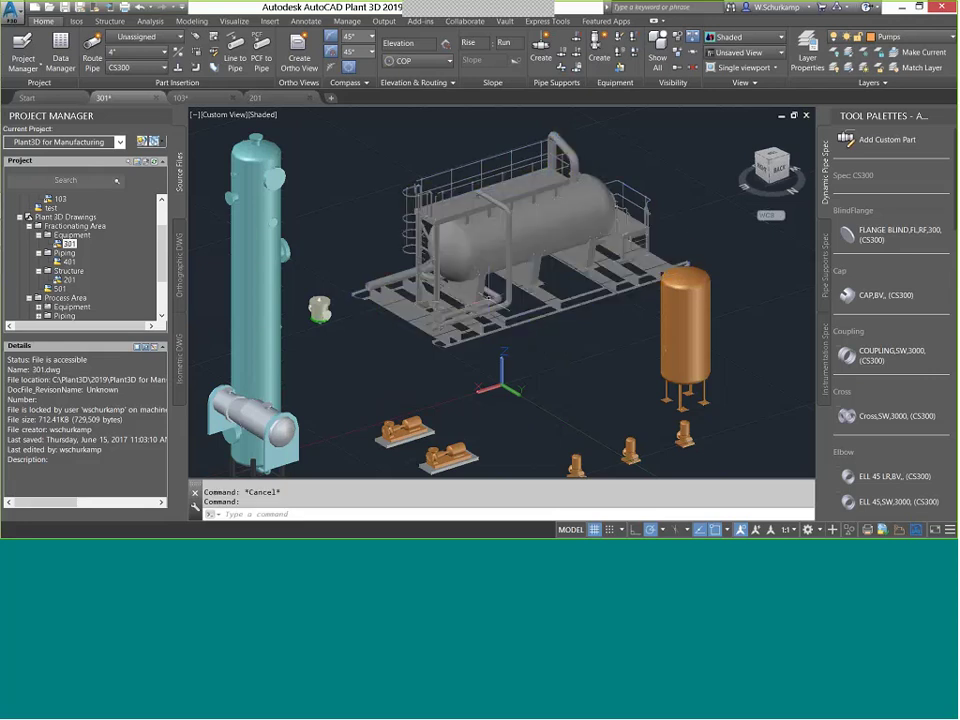
left_click(471, 264)
key("Delete")
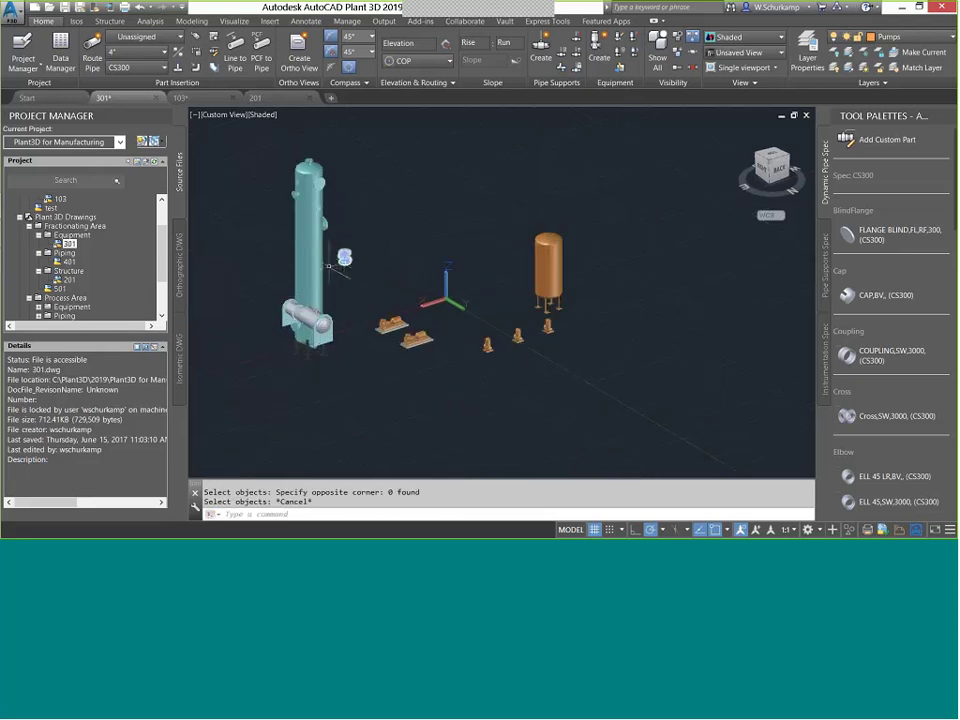
Show the project's orthographic drawings in place of its source files.
scroll(160, 276, "down", 1)
scroll(160, 276, "down", 2)
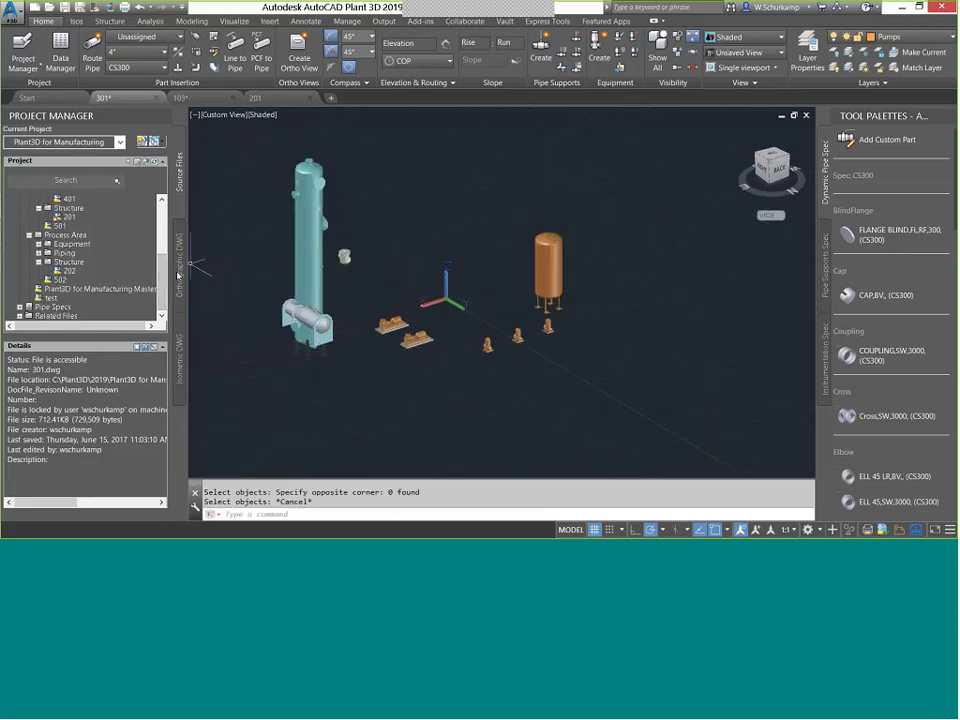
left_click(302, 250)
scroll(302, 240, "up", 6)
scroll(302, 240, "down", 5)
middle_click_drag(268, 262, 325, 283)
key("Escape")
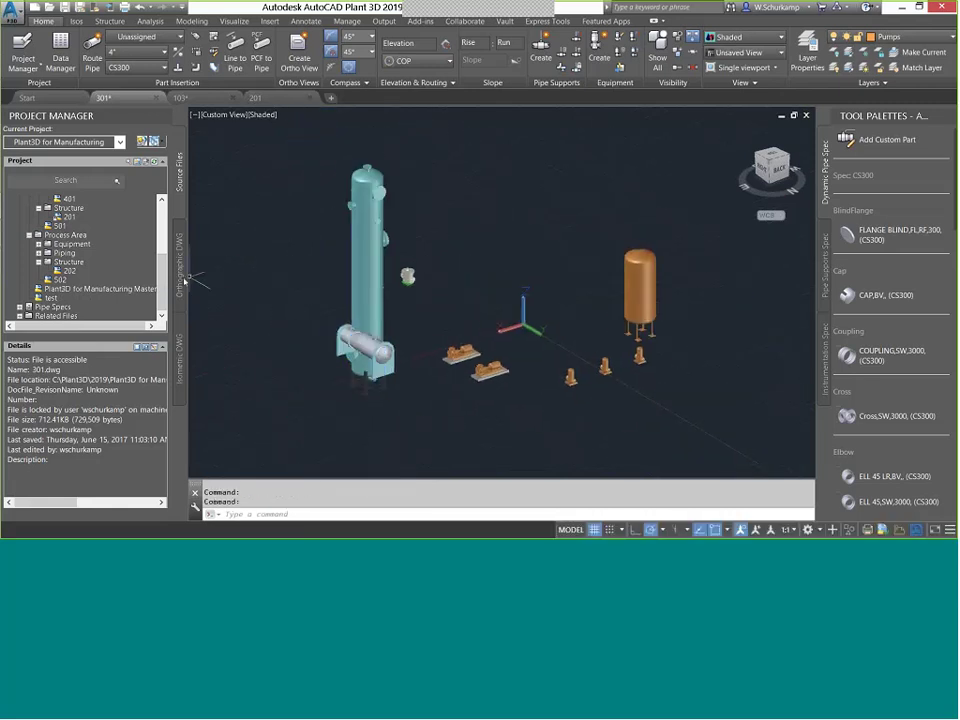
left_click(181, 285)
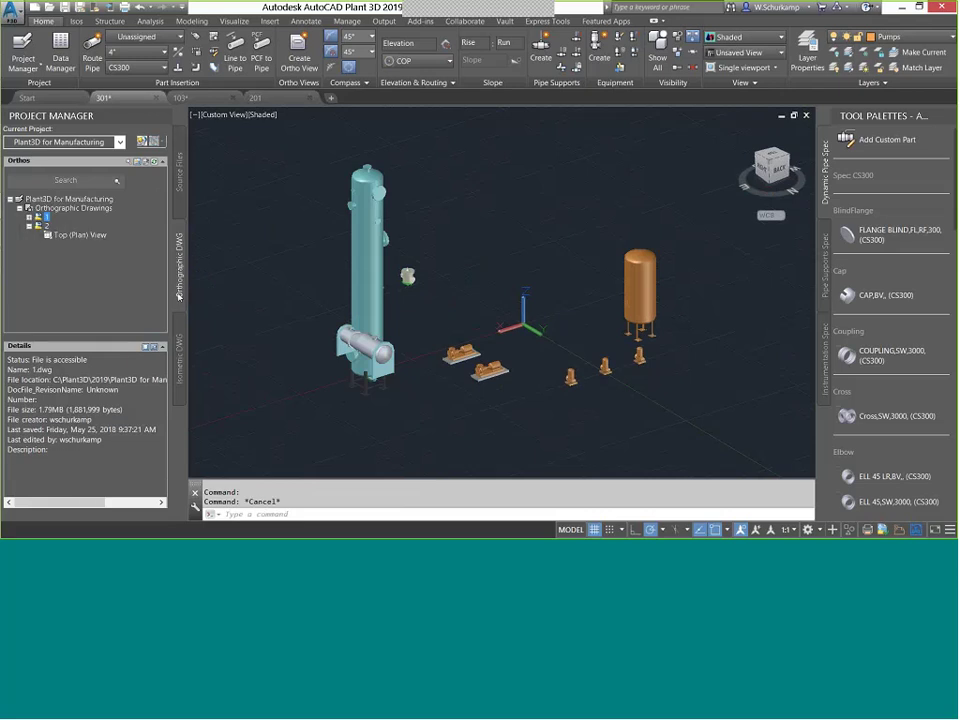